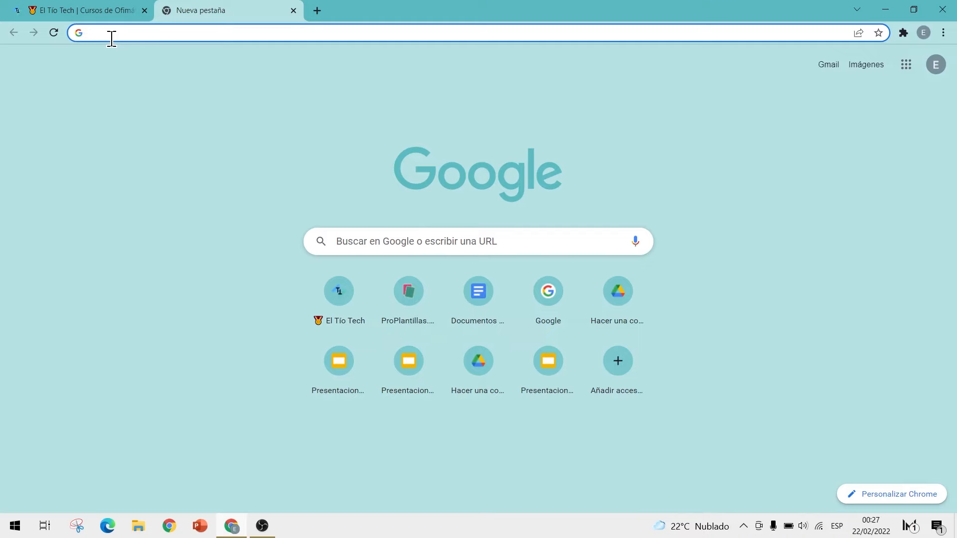
Step: Go to docs.new in Chrome to create a blank 'Documento sin título'
type("docs.ne")
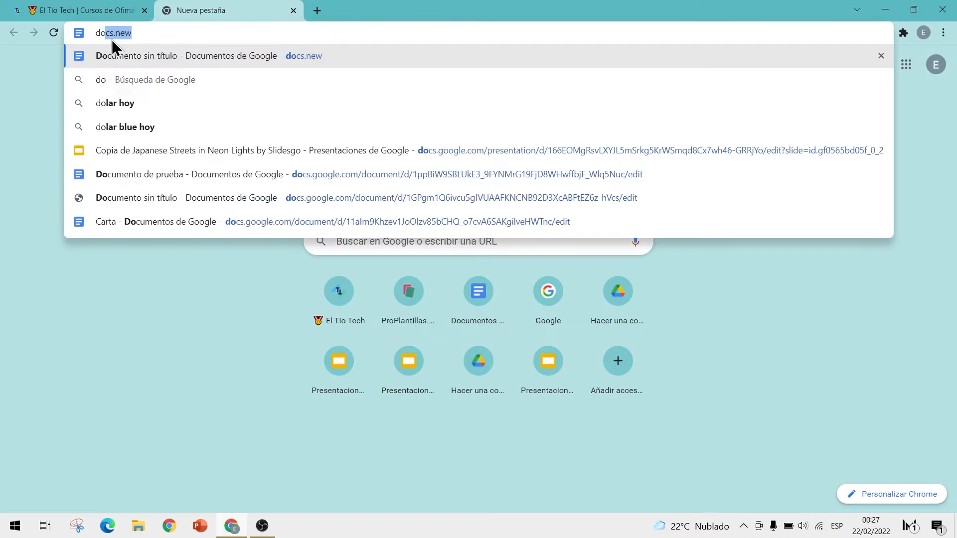
type("w")
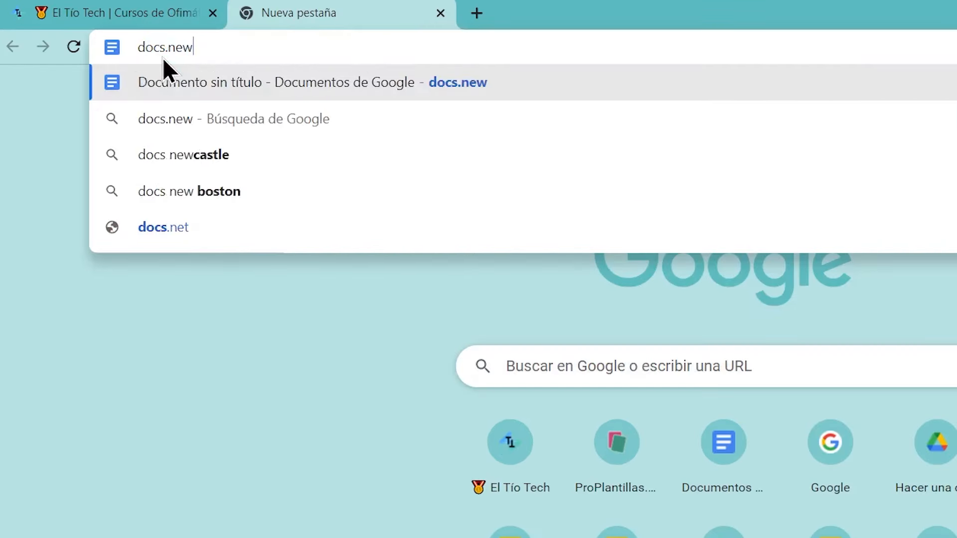
left_click_drag(144, 32, 97, 36)
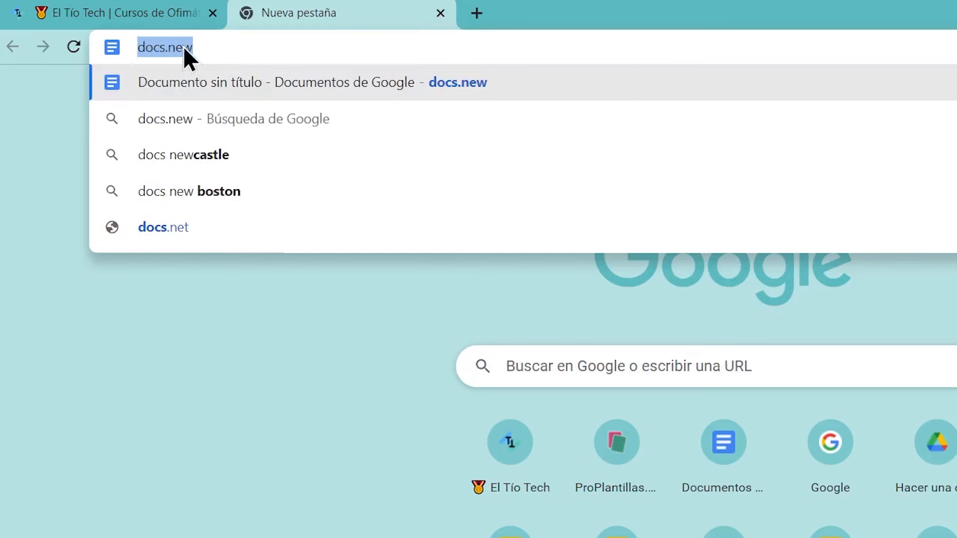
left_click(210, 46)
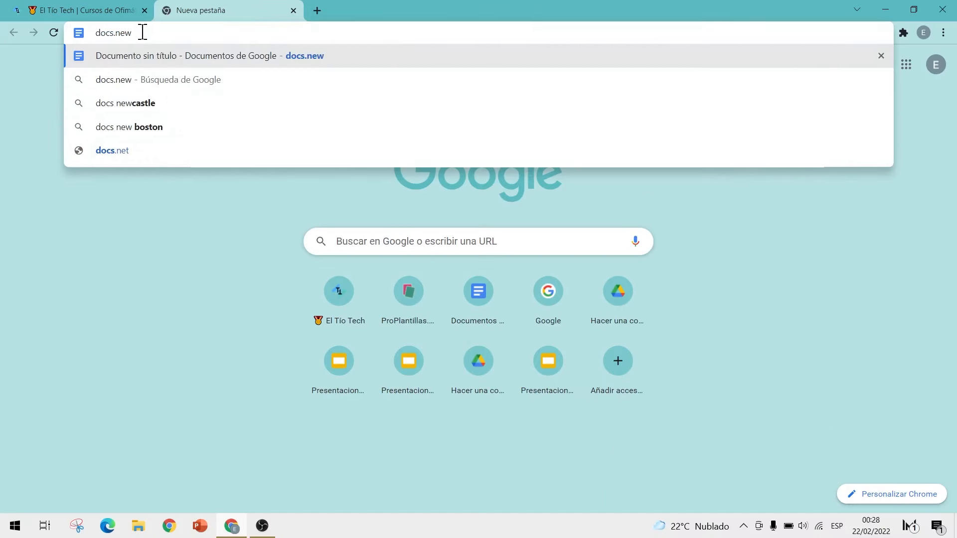
key("Return")
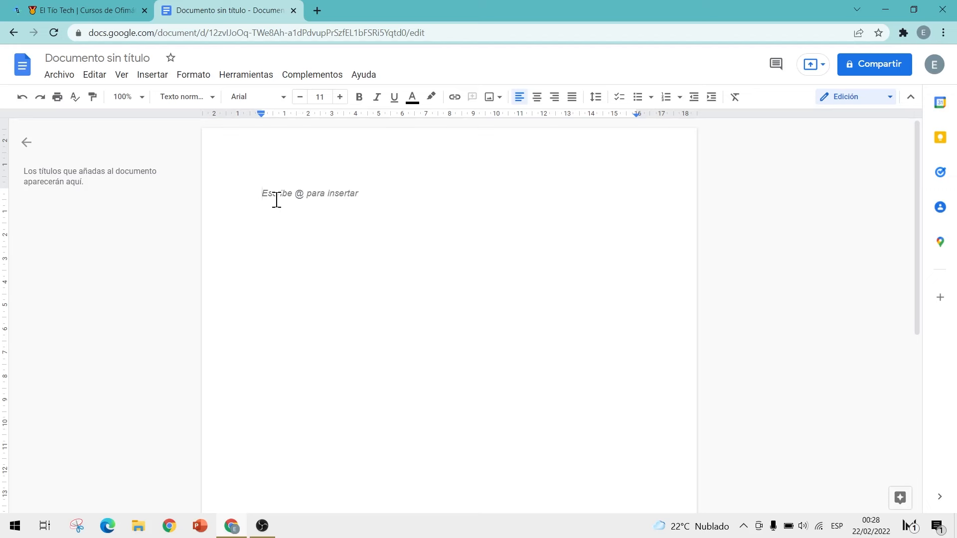
Step: Return to the Docs home page and open Google Drive in a new tab from the apps grid
left_click(20, 72)
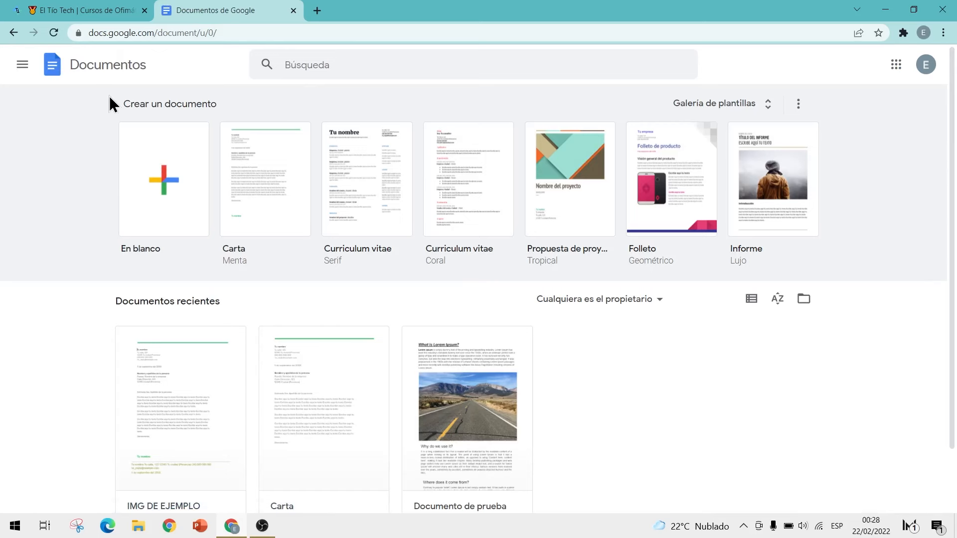
left_click(159, 202)
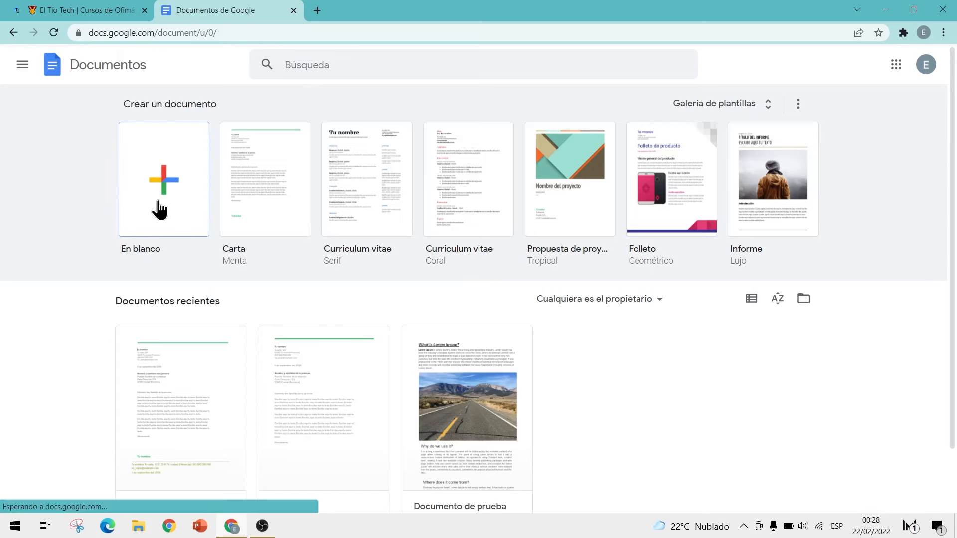
left_click(896, 65)
scroll(845, 224, "down", 1)
left_click(846, 249)
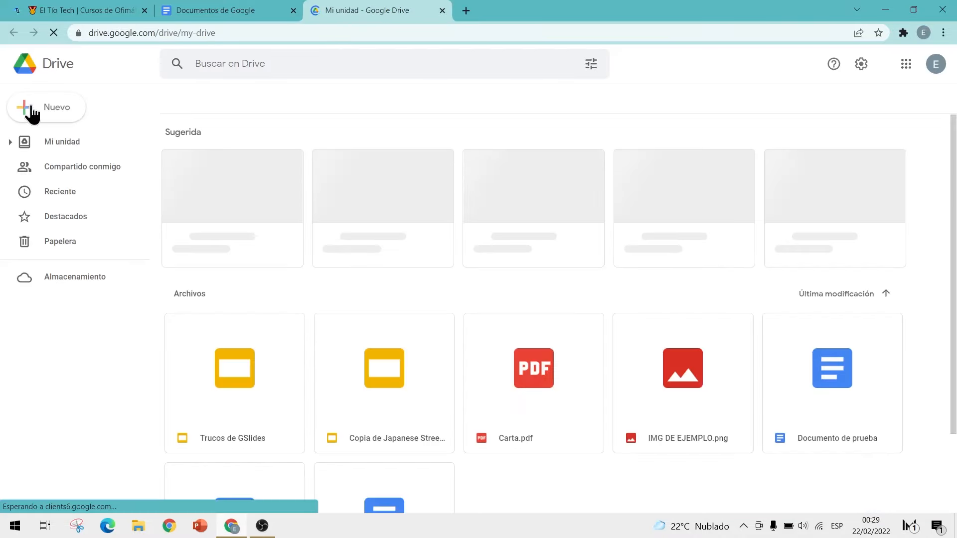
Step: Look over Drive's Nuevo menu, then switch back to the Google Docs home tab
left_click(59, 117)
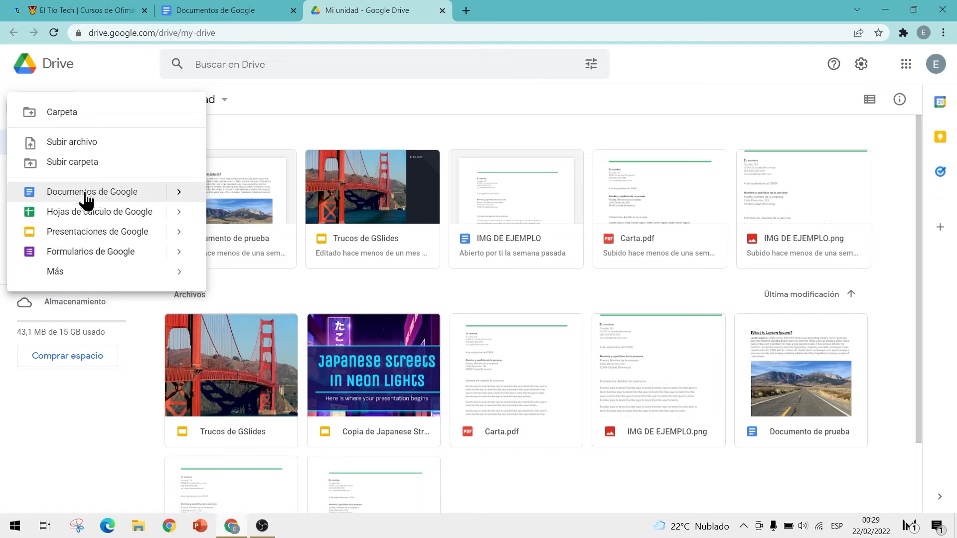
left_click(215, 9)
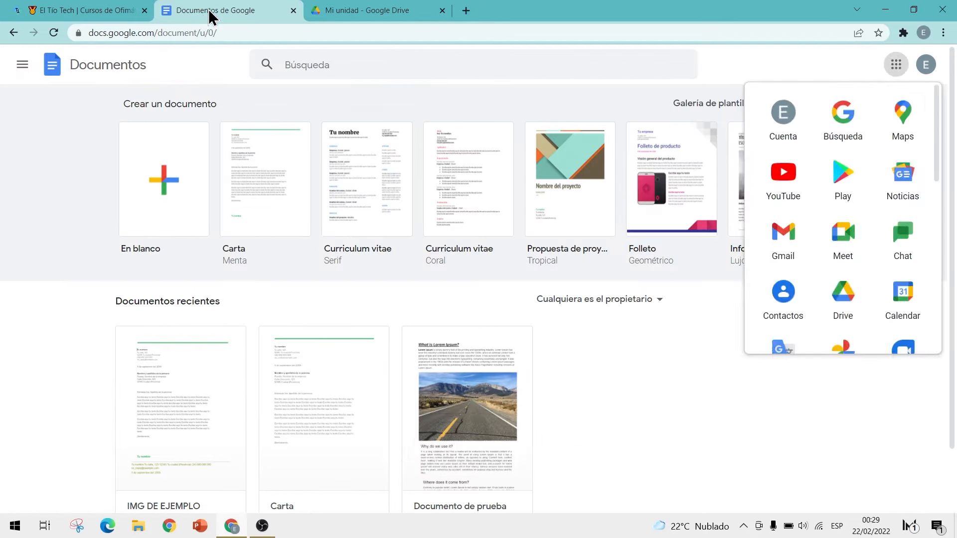
Step: Open a second blank Google Docs document in a new tab via docs.new
left_click(459, 13)
type("docs.")
key("Return")
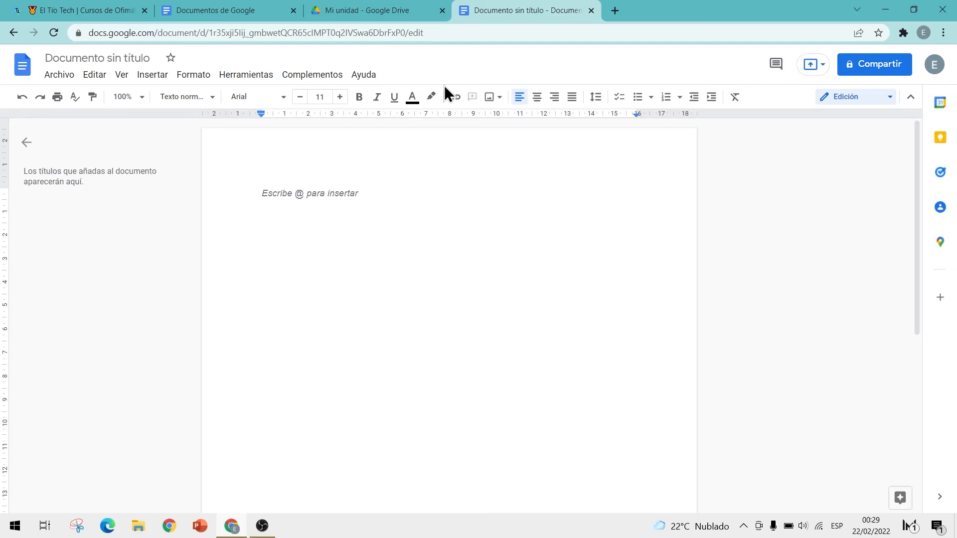
left_click(232, 78)
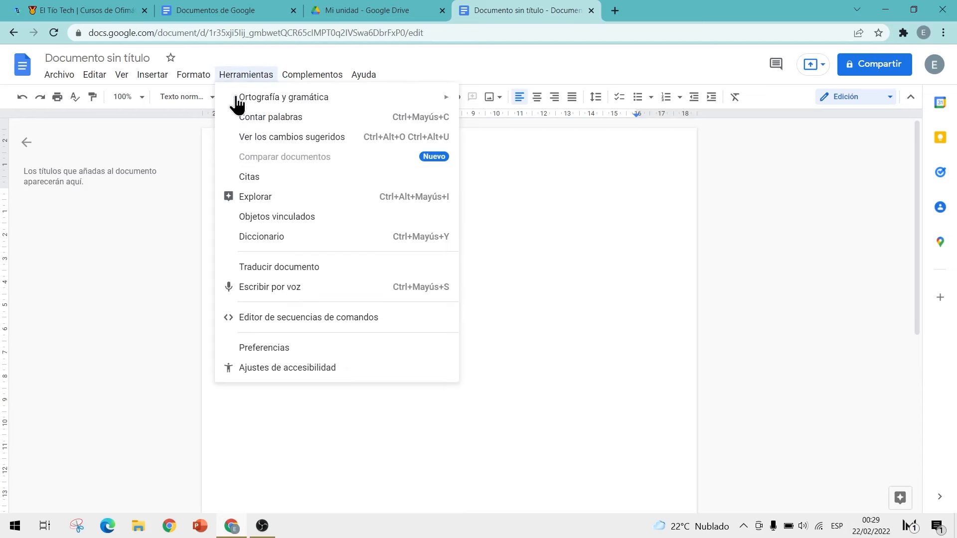
Step: Dictate a Spanish paragraph about dictating documents with voice typing, then turn voice typing off
left_click(289, 294)
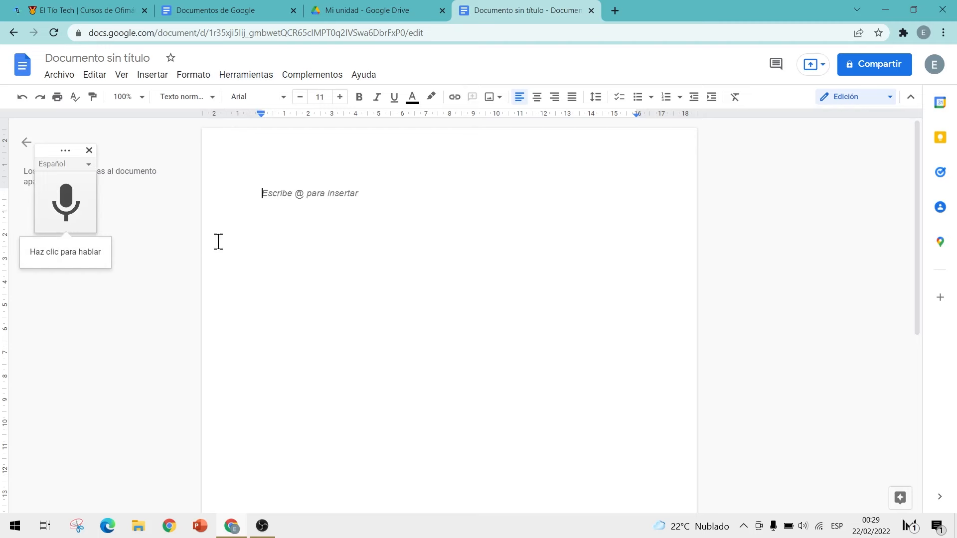
left_click_drag(60, 148, 97, 241)
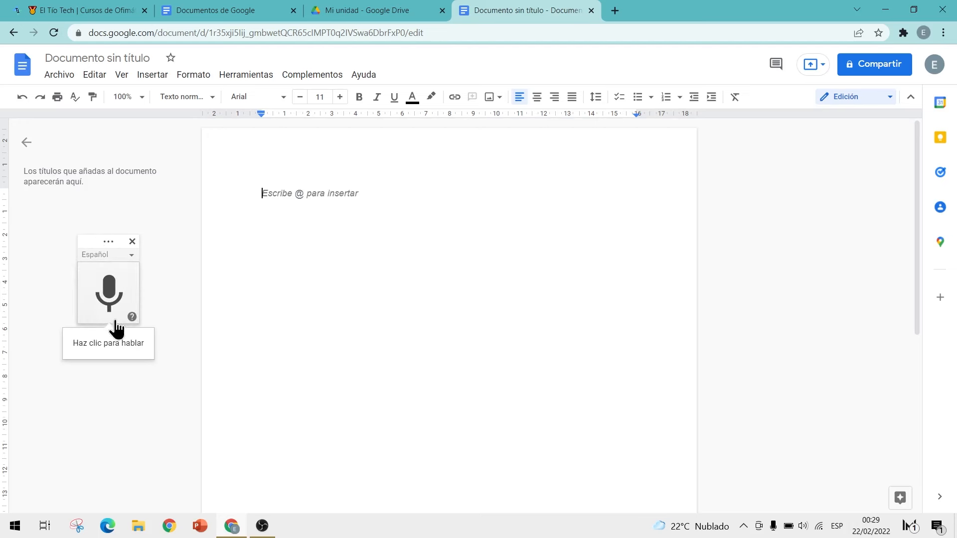
left_click(113, 300)
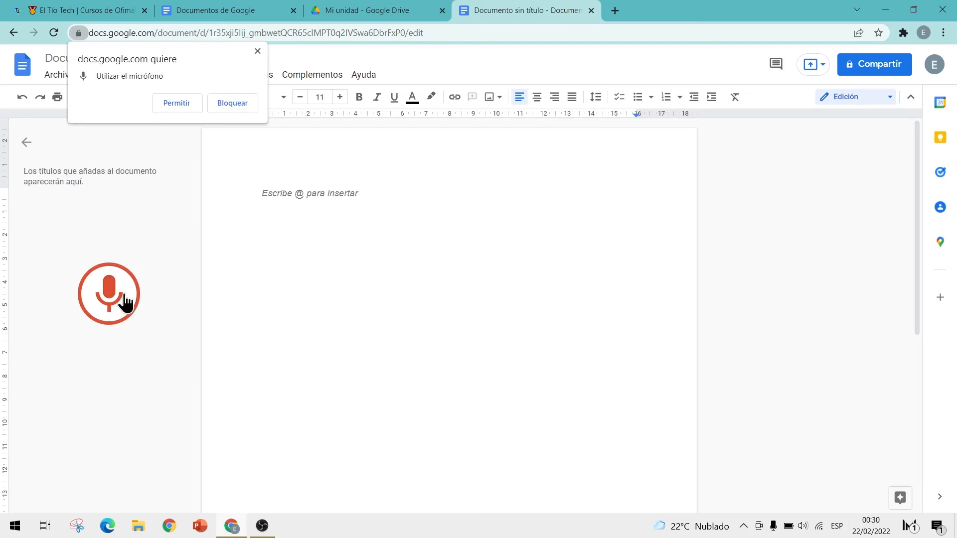
left_click(177, 104)
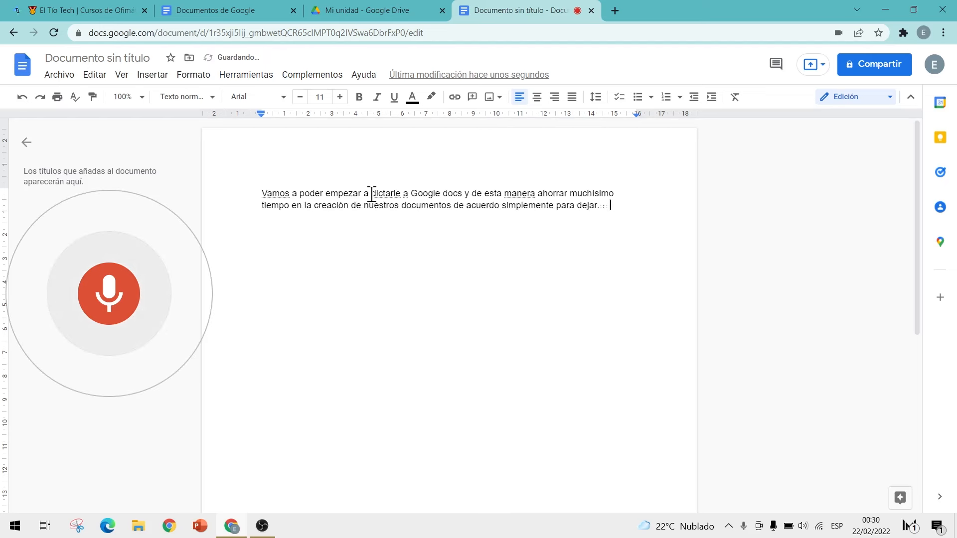
left_click(106, 290)
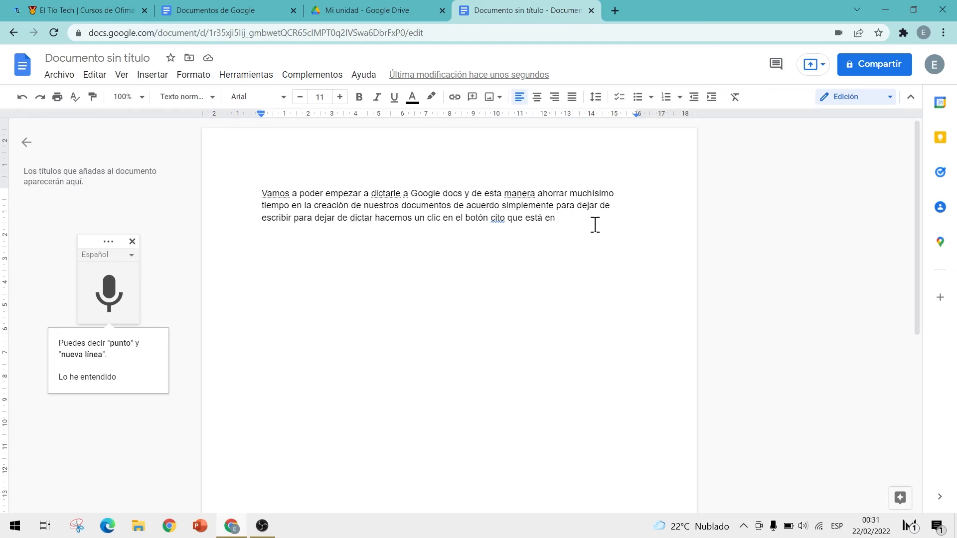
left_click(133, 242)
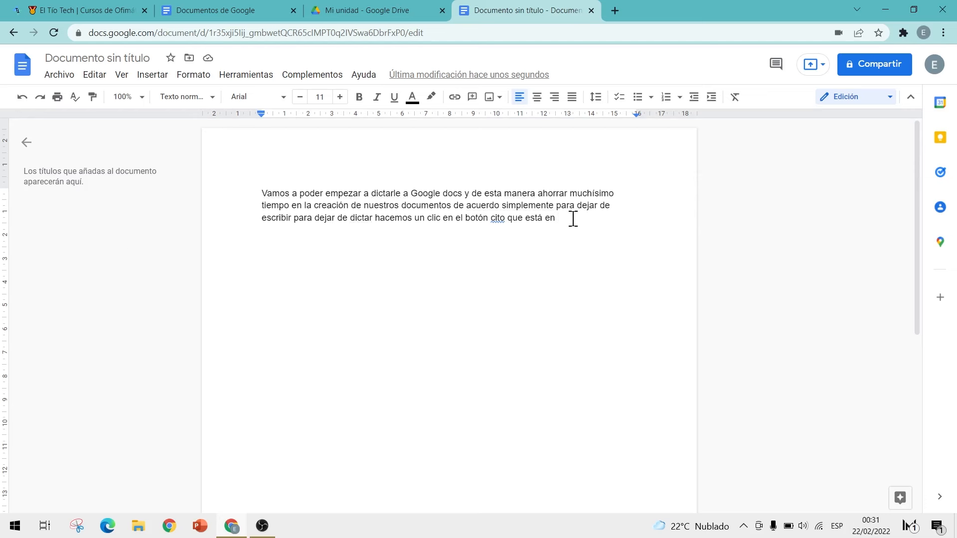
Step: Insert the red farmhouse photo found by a web image search for 'paisaje'
left_click(495, 99)
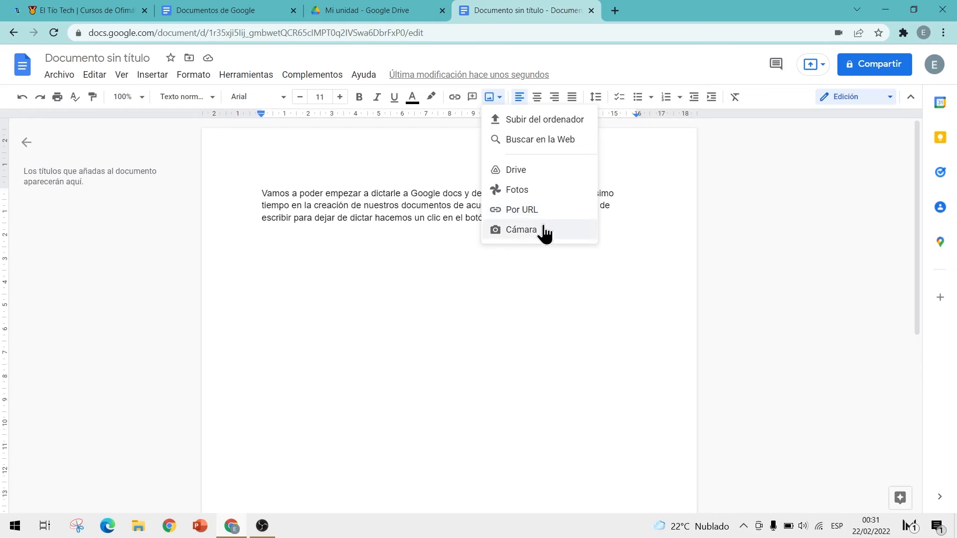
left_click(554, 149)
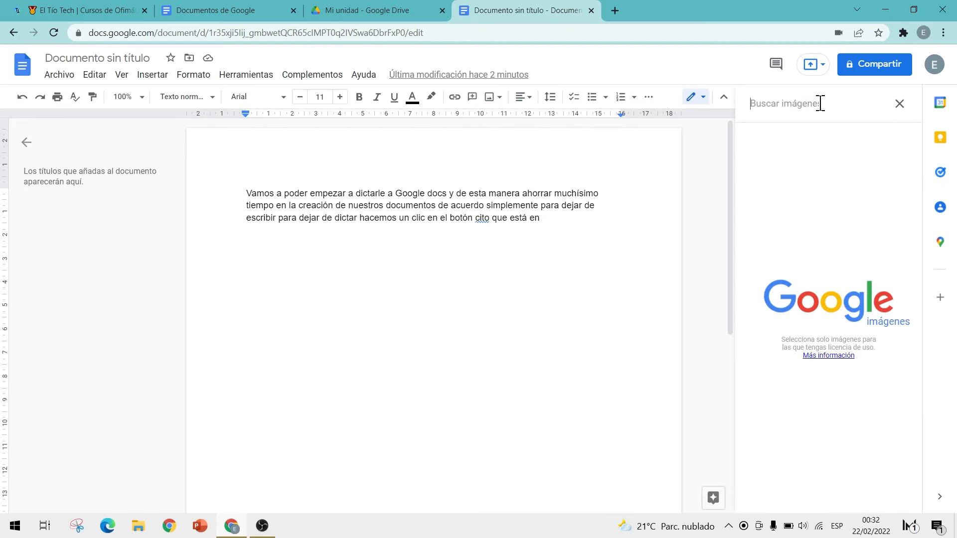
type("paisaje")
key("Return")
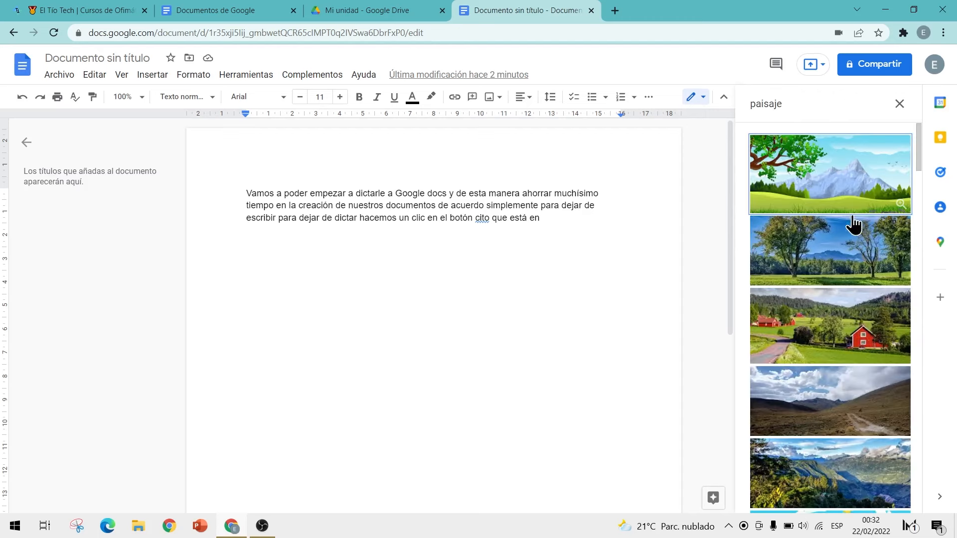
left_click(842, 336)
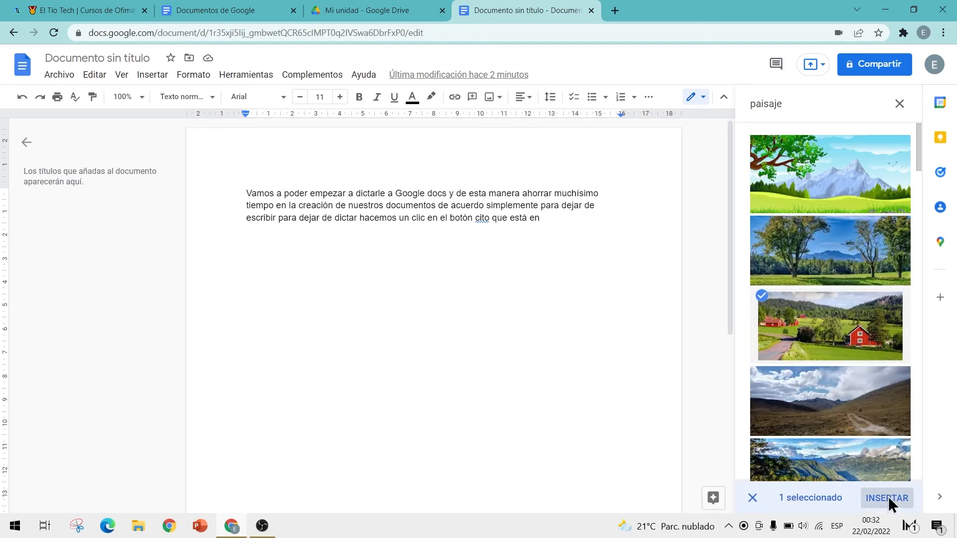
left_click(887, 498)
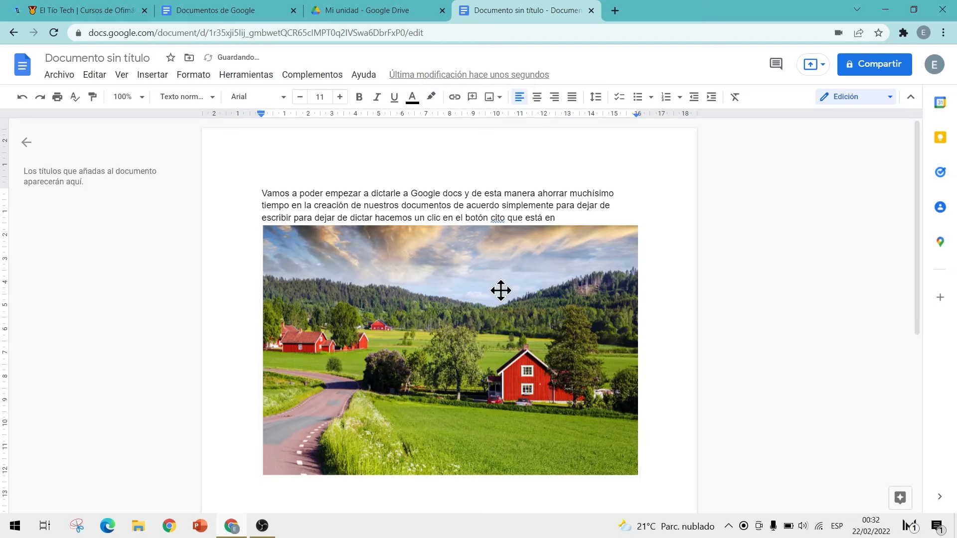
Step: Recolour the landscape photo with a light blue tint
left_click(500, 290)
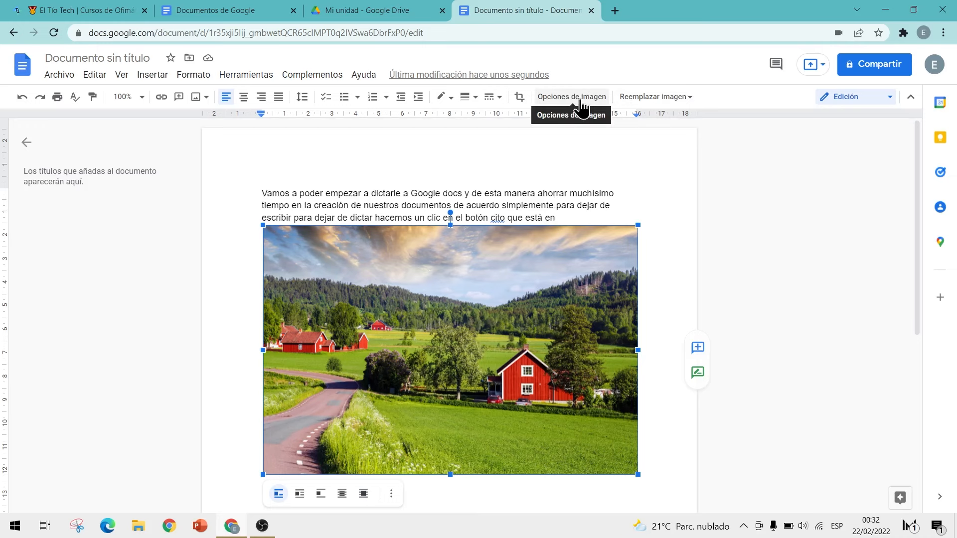
left_click(580, 99)
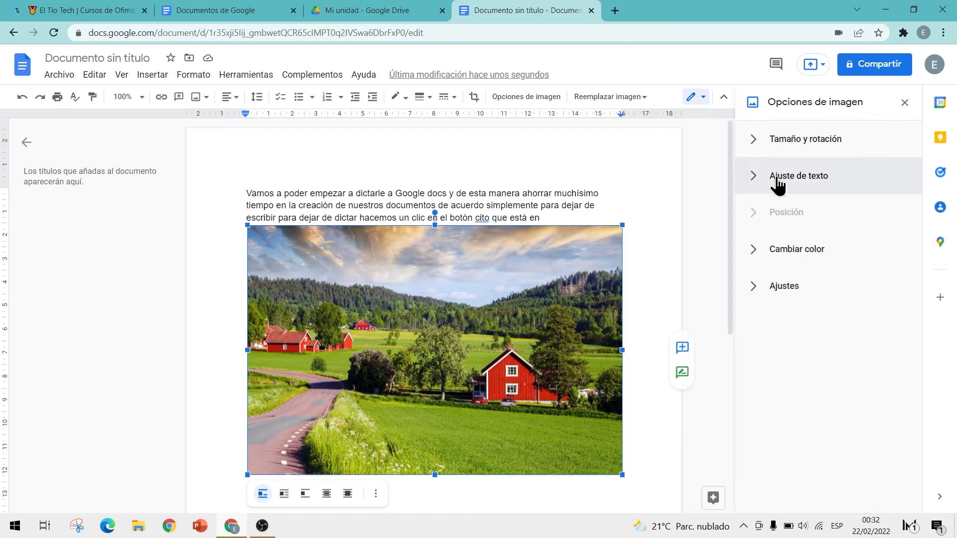
left_click(759, 253)
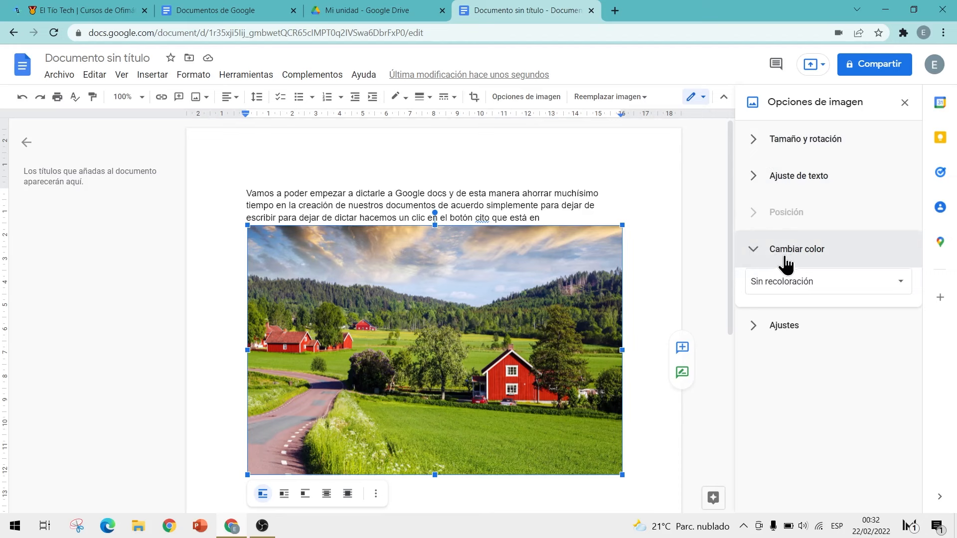
left_click(821, 288)
scroll(847, 349, "down", 3)
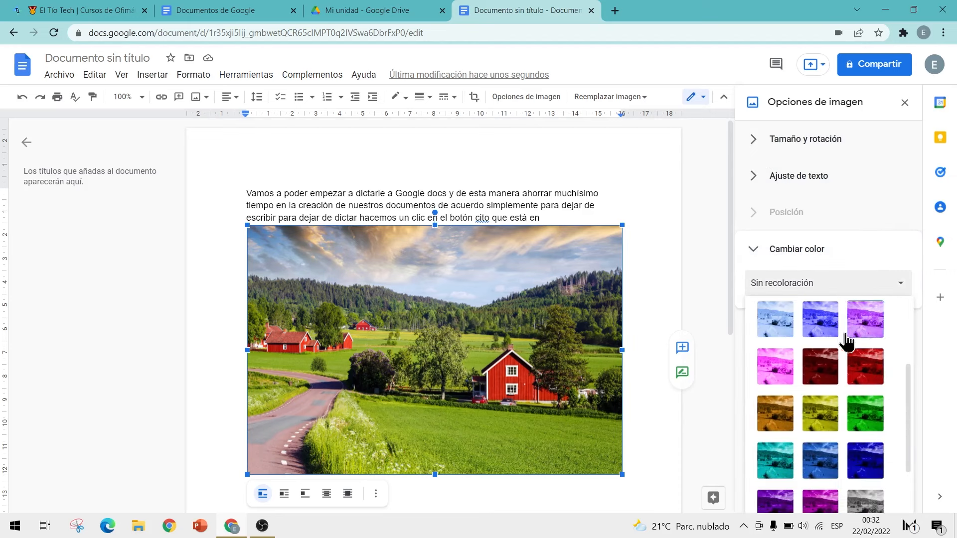
left_click(821, 319)
Step: Put the photo behind the text and move it up behind the paragraph
left_click(785, 145)
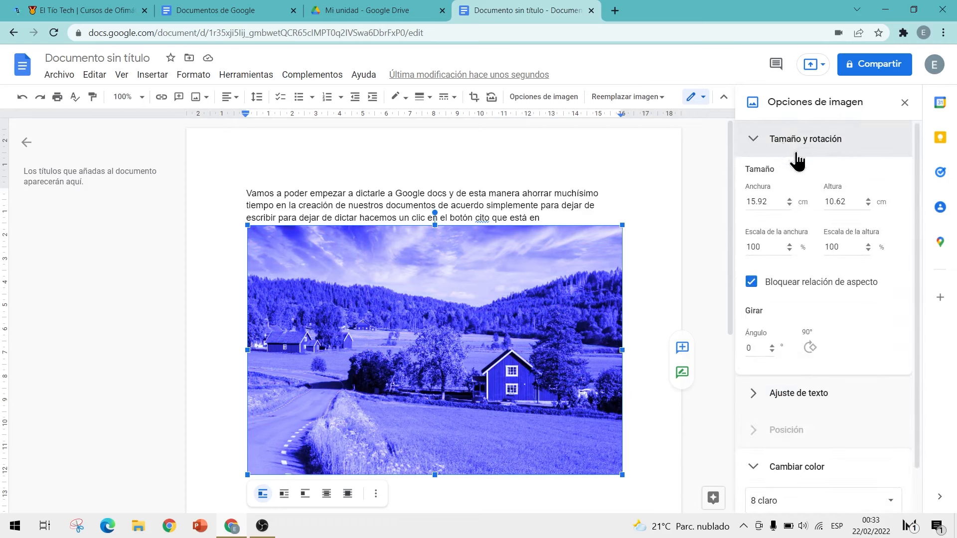
left_click(763, 142)
left_click(790, 179)
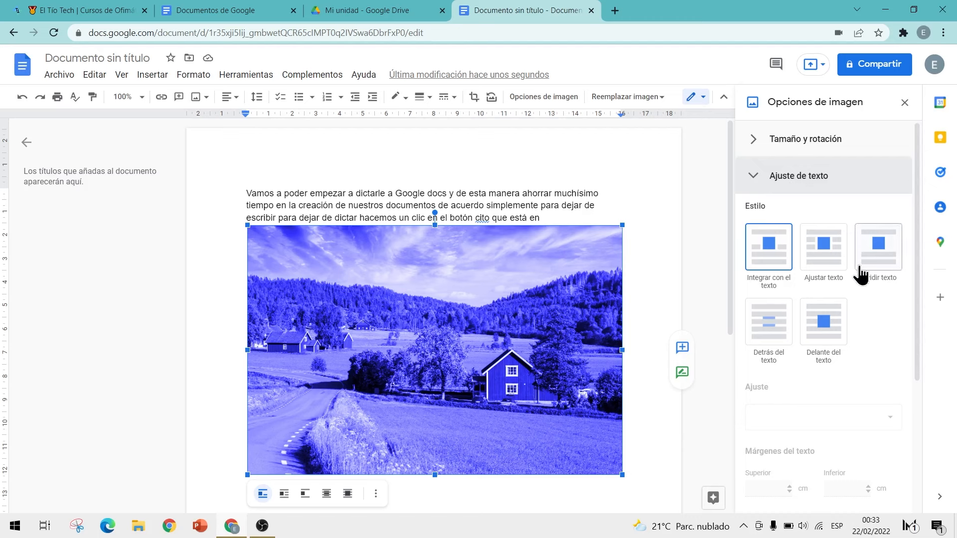
left_click(771, 337)
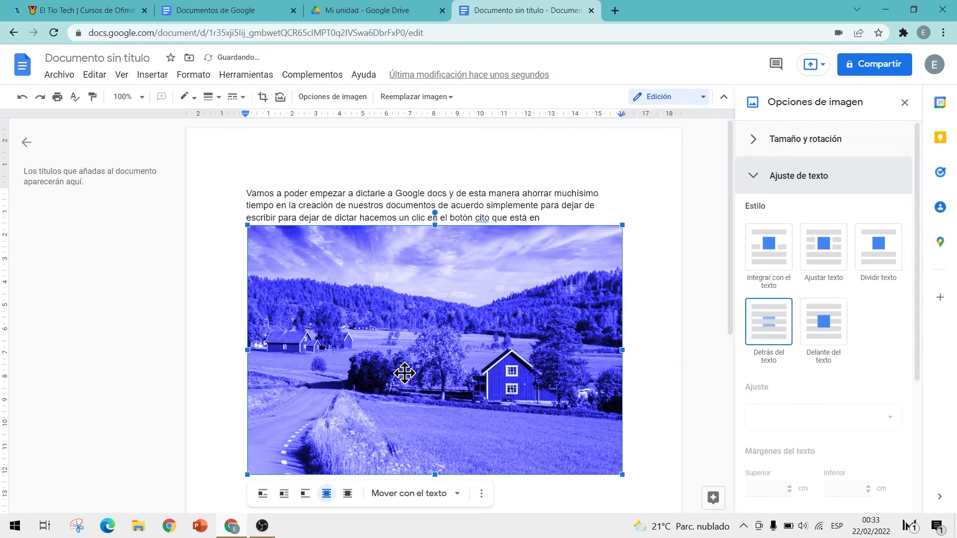
left_click_drag(404, 374, 404, 325)
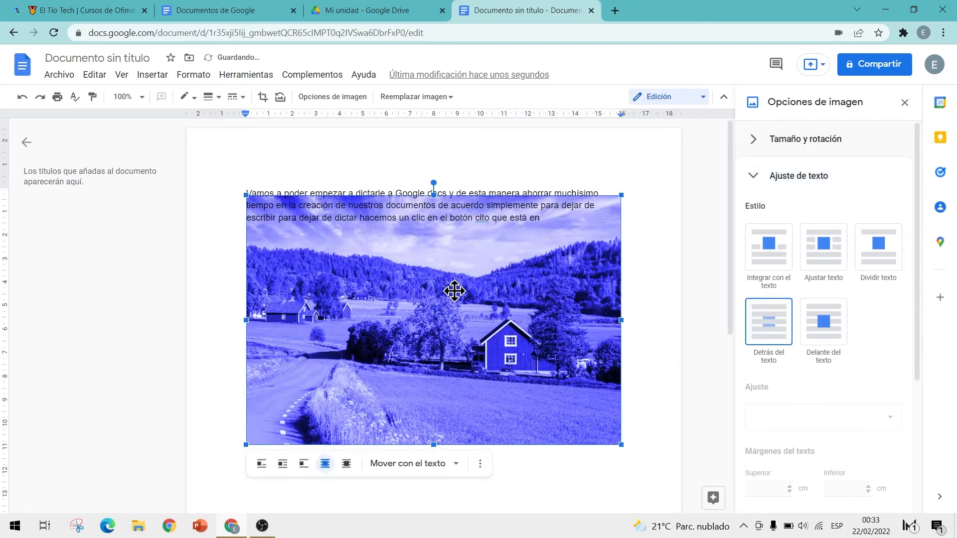
left_click_drag(454, 291, 455, 265)
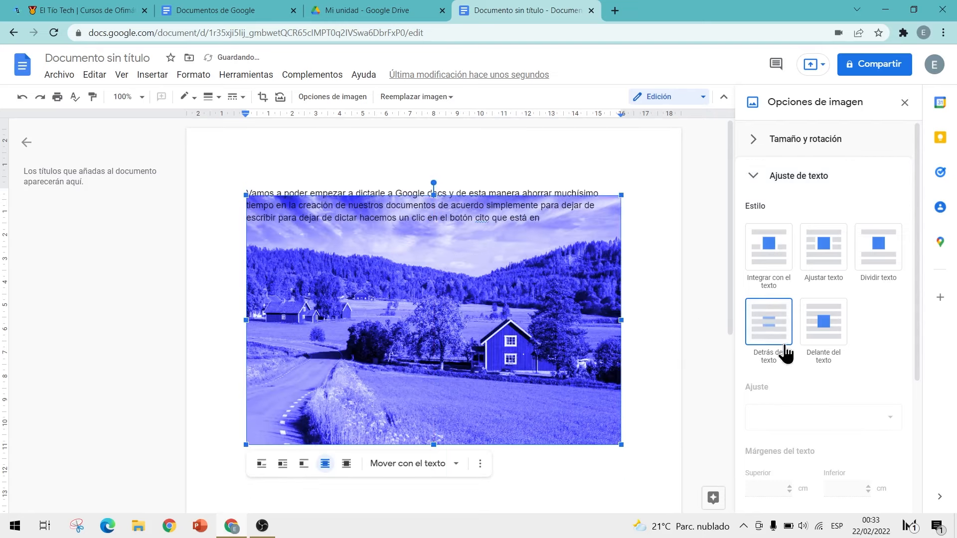
left_click(748, 176)
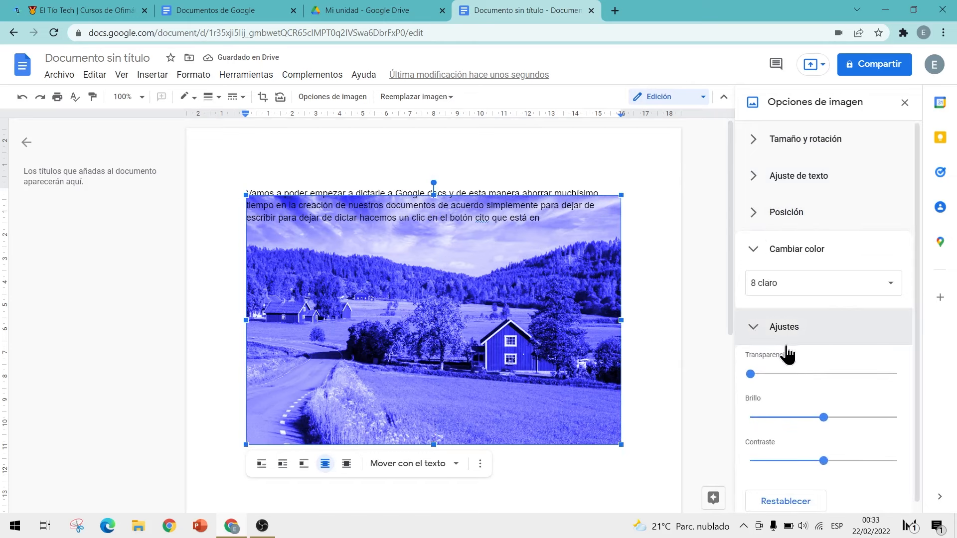
Step: Make the photo 53% transparent and deselect it to check the faded backdrop
scroll(812, 384, "down", 1)
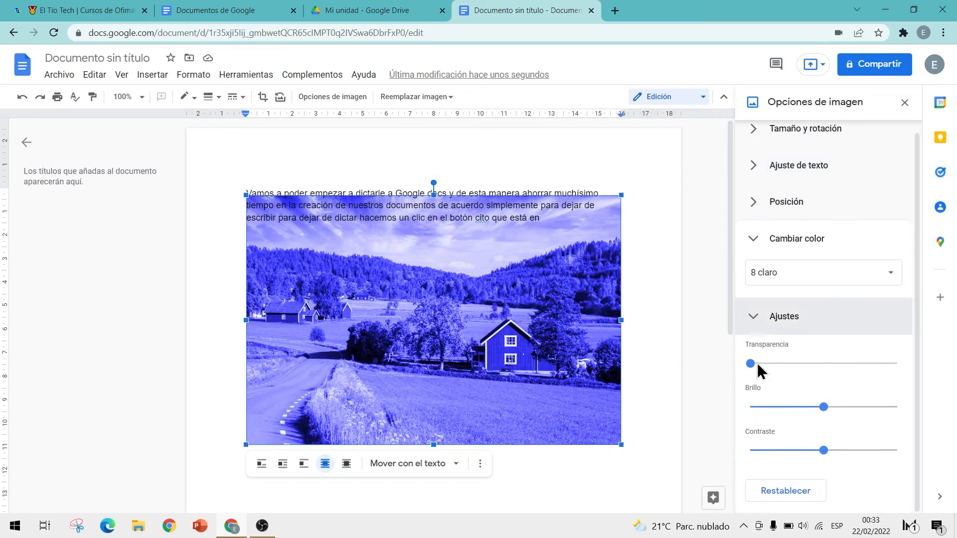
left_click_drag(751, 364, 850, 370)
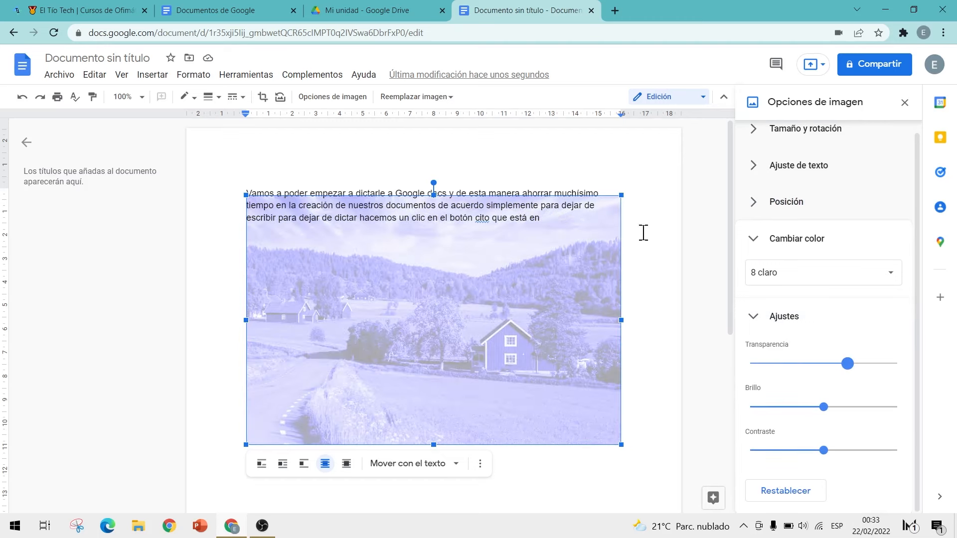
left_click(564, 212)
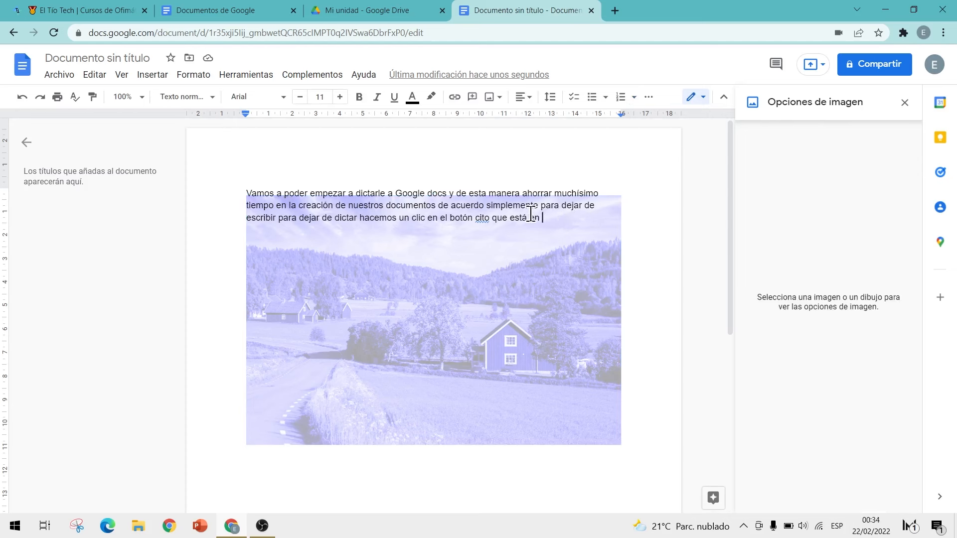
left_click(528, 374)
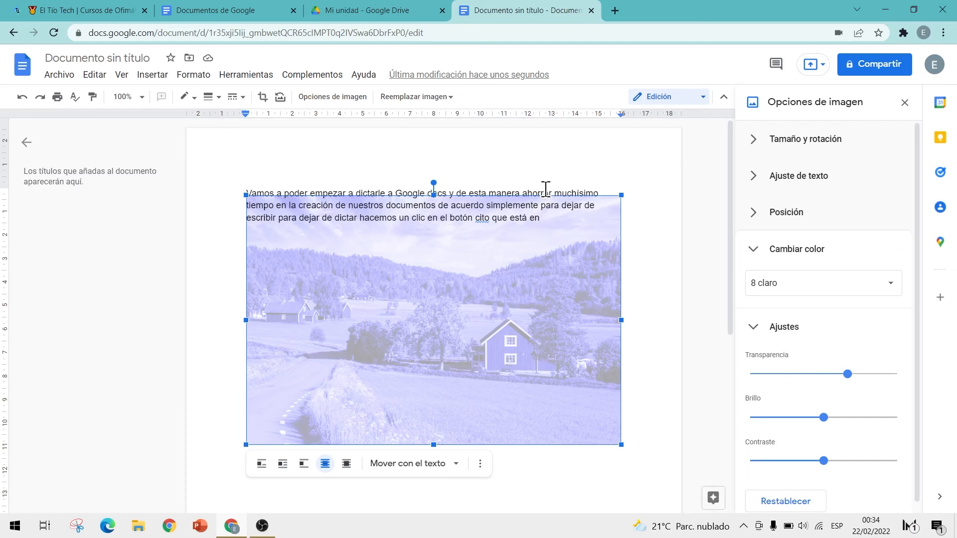
left_click(245, 181)
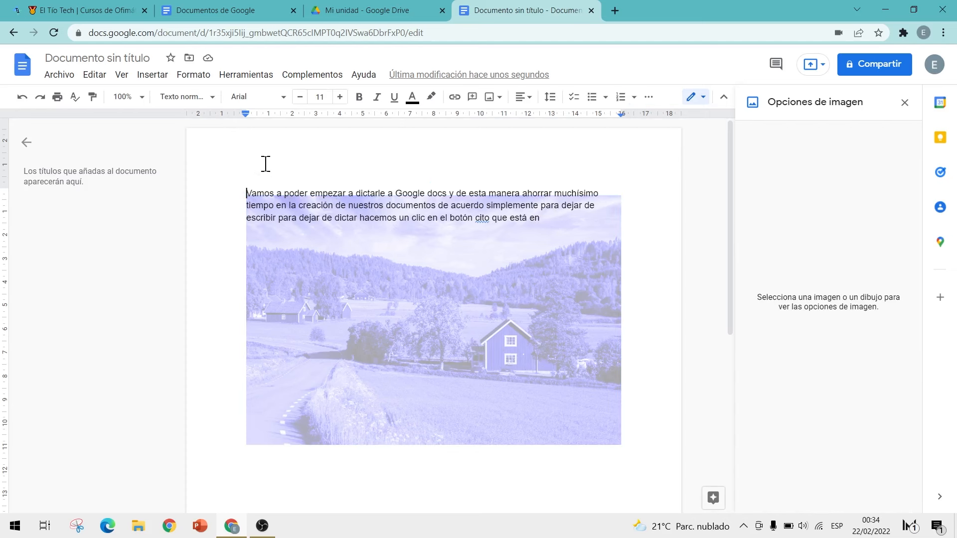
Step: Select the dictated paragraph and browse through the toolbar's font list
left_click_drag(243, 193, 539, 215)
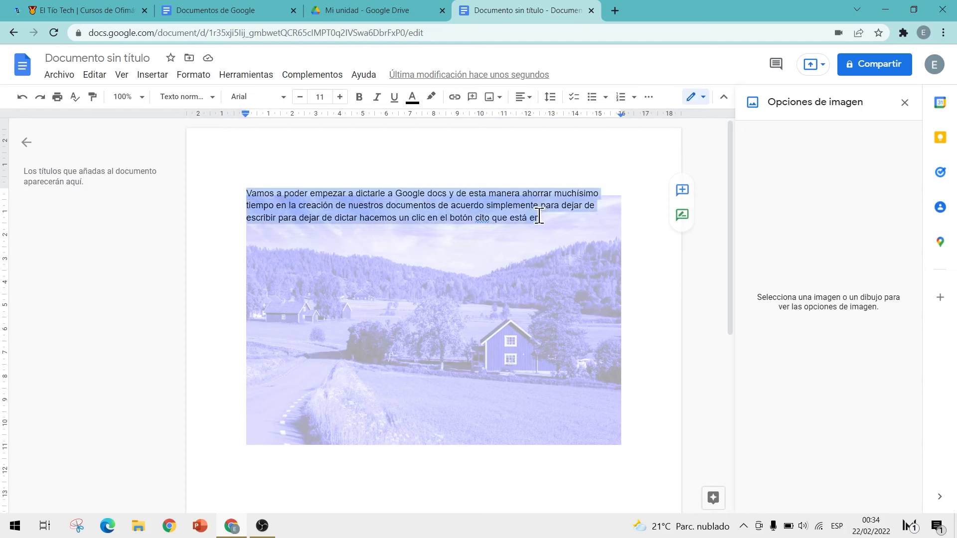
left_click(277, 99)
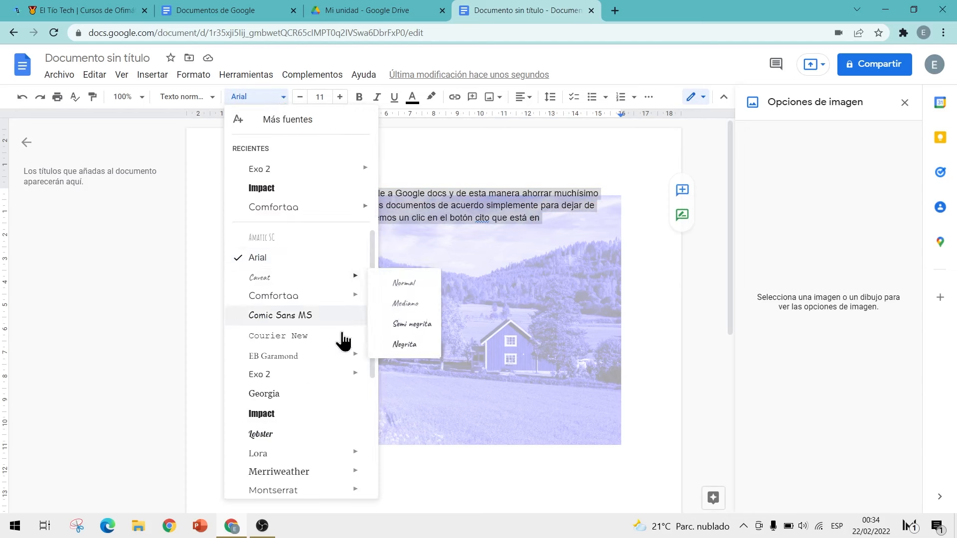
scroll(329, 329, "down", 3)
scroll(295, 309, "down", 1)
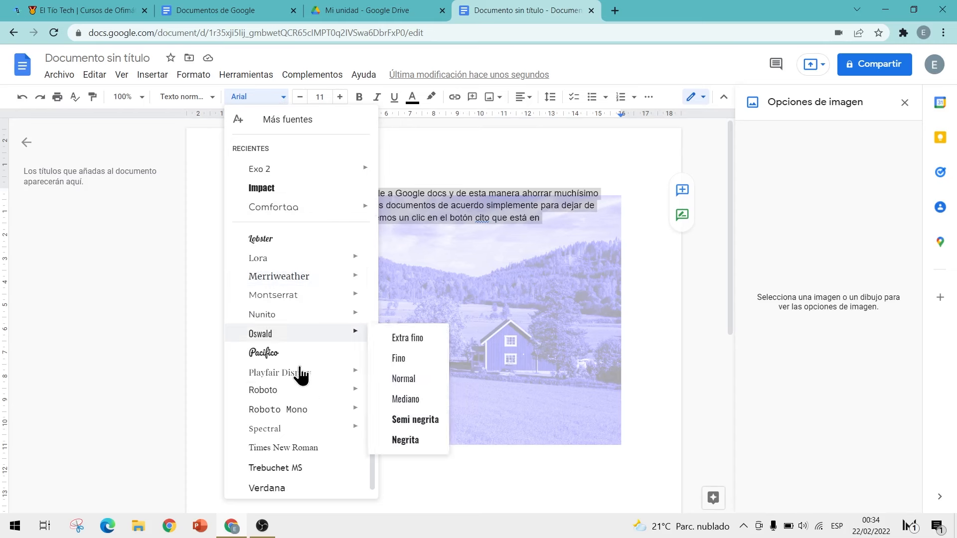
scroll(300, 427, "up", 4)
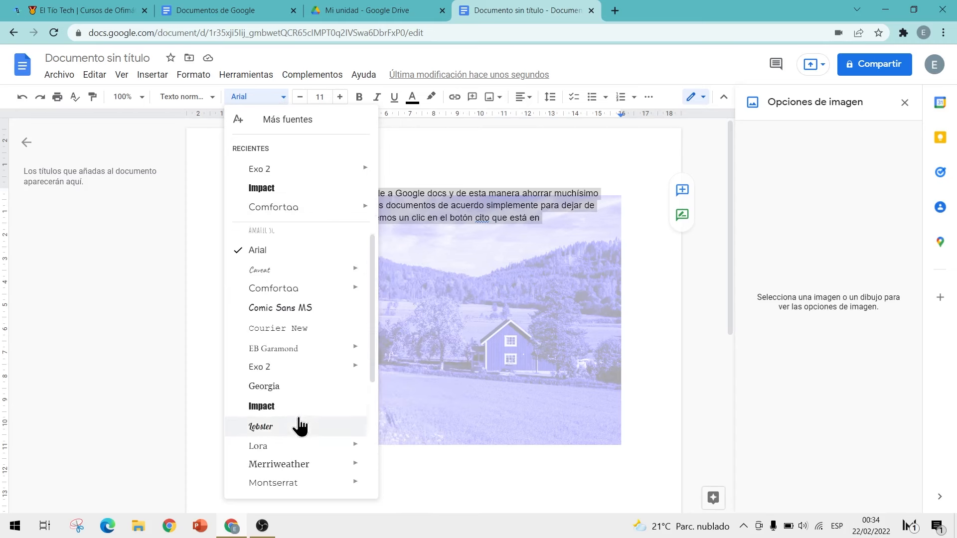
scroll(307, 321, "down", 3)
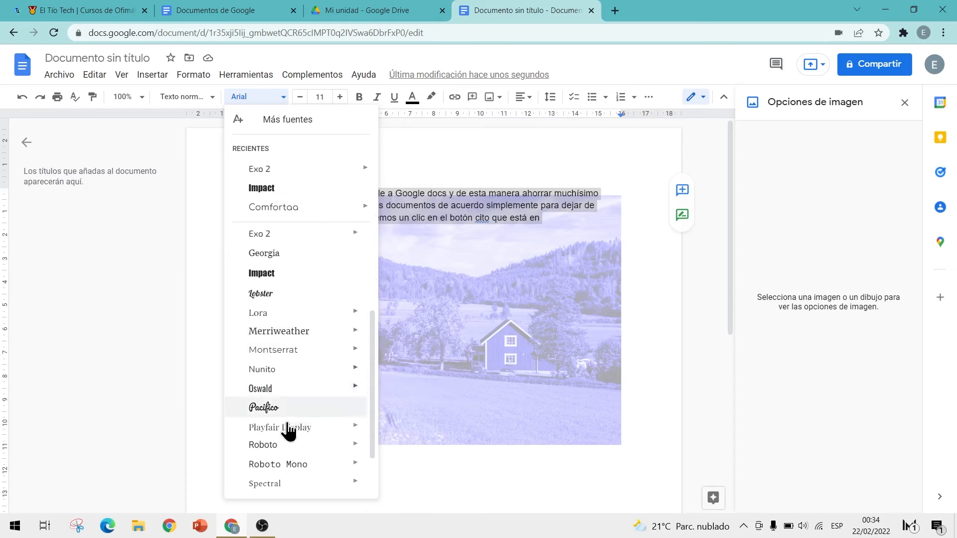
scroll(294, 467, "up", 3)
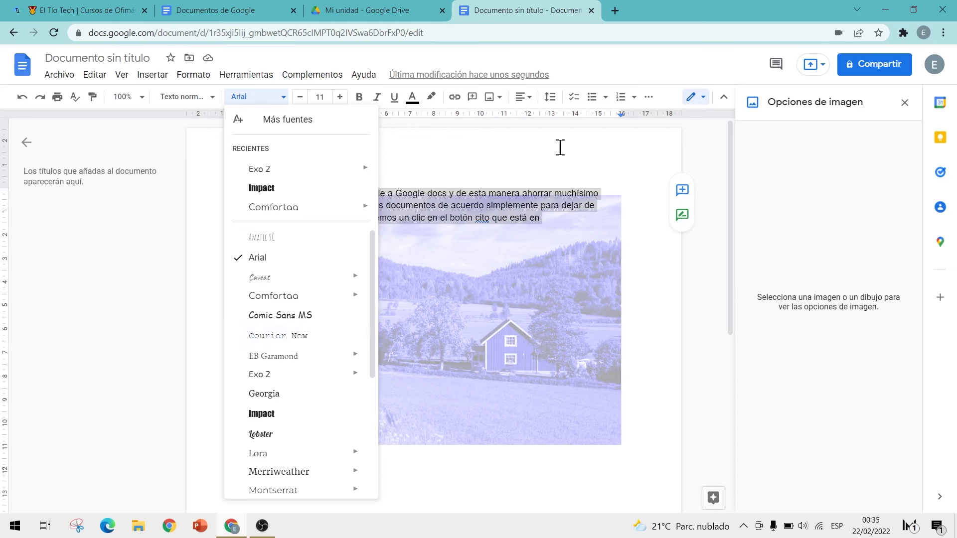
left_click(615, 11)
Step: Search 'google fonts', open the Roboto Condensed page on fonts.google.com, then return to the document
type("google fonts")
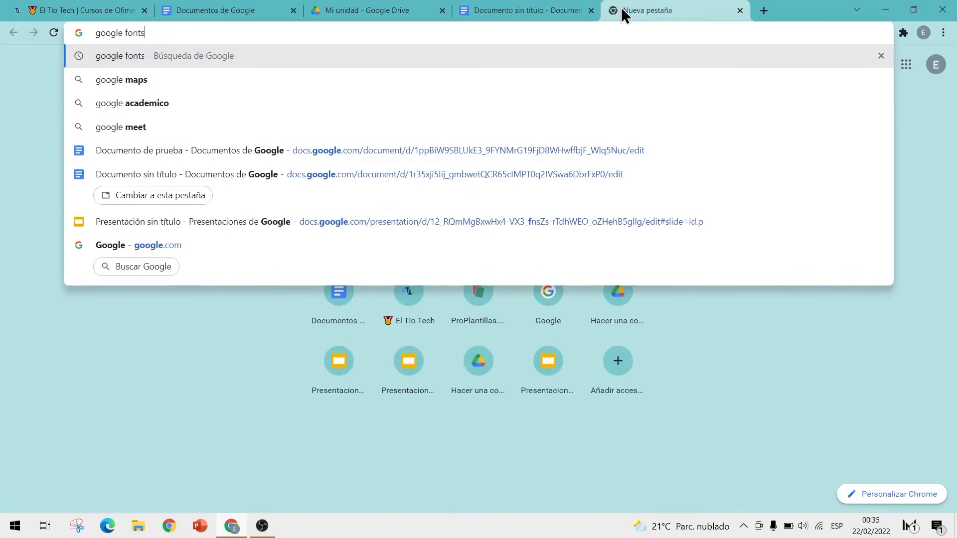
key("Return")
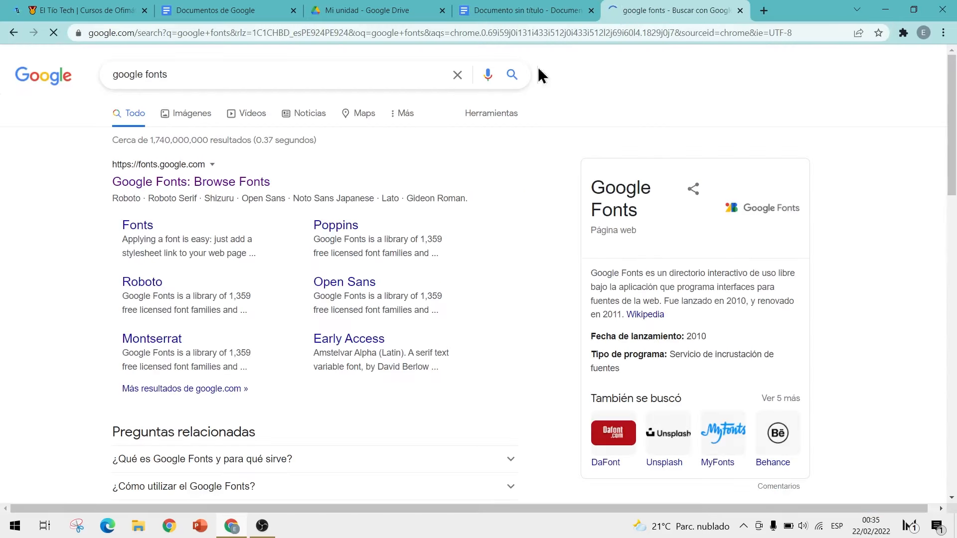
left_click(197, 180)
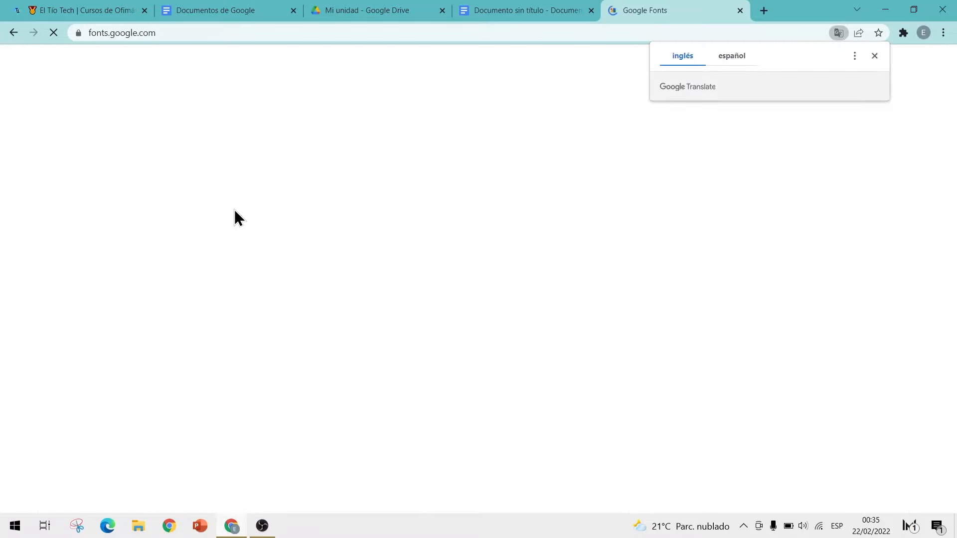
left_click(874, 56)
scroll(500, 187, "down", 10)
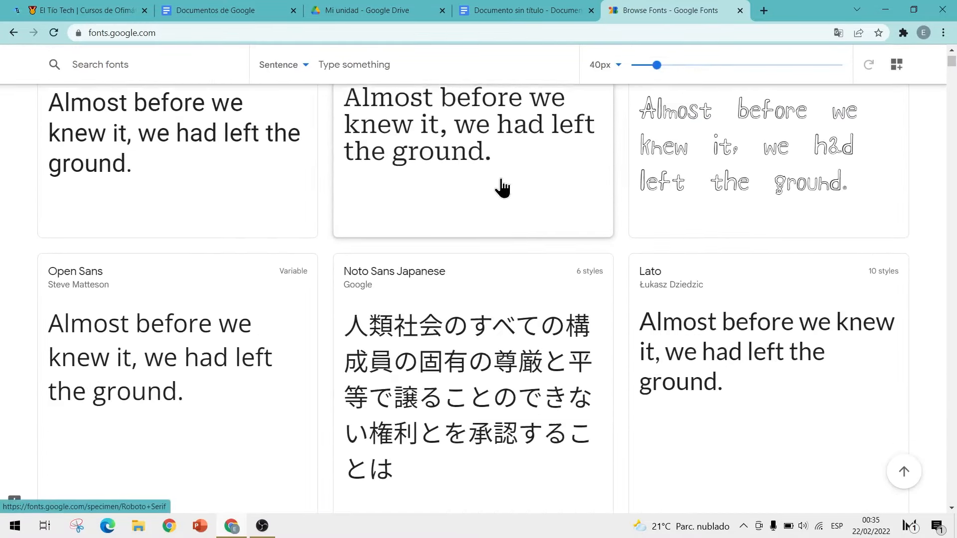
scroll(499, 186, "down", 3)
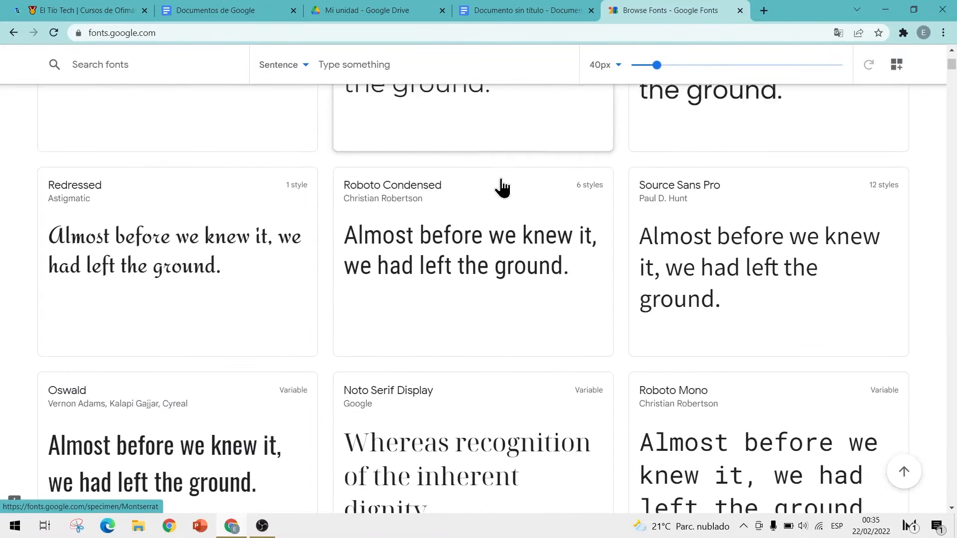
scroll(513, 229, "down", 1)
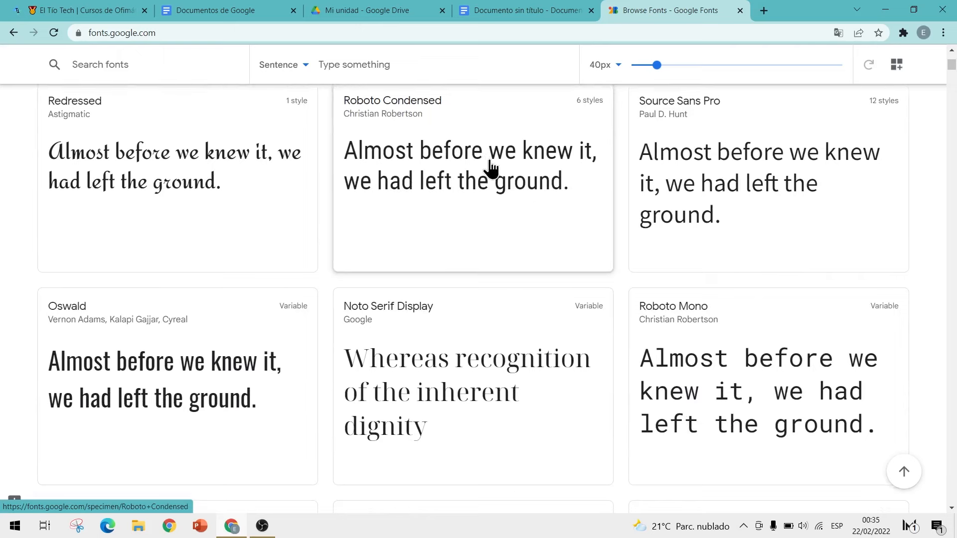
scroll(489, 169, "up", 1)
left_click(489, 169)
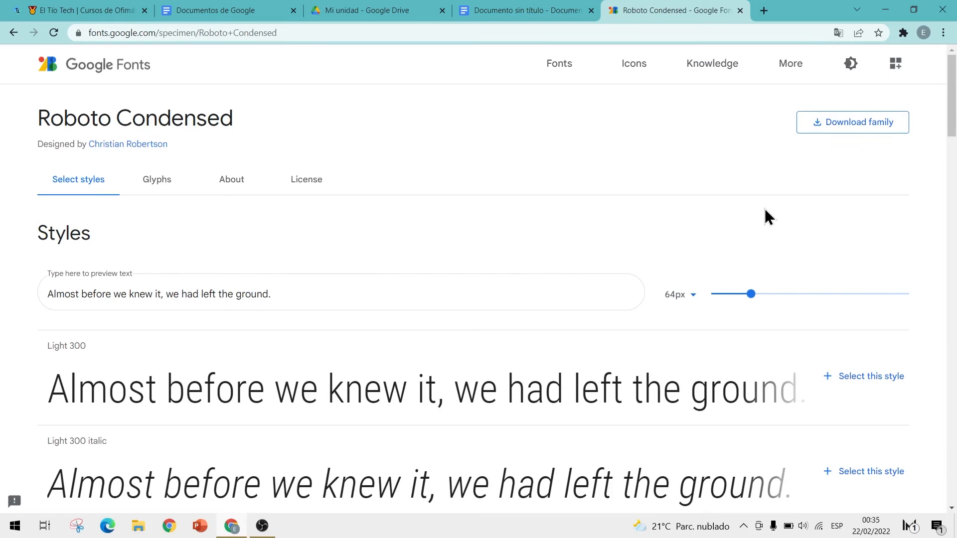
left_click(551, 10)
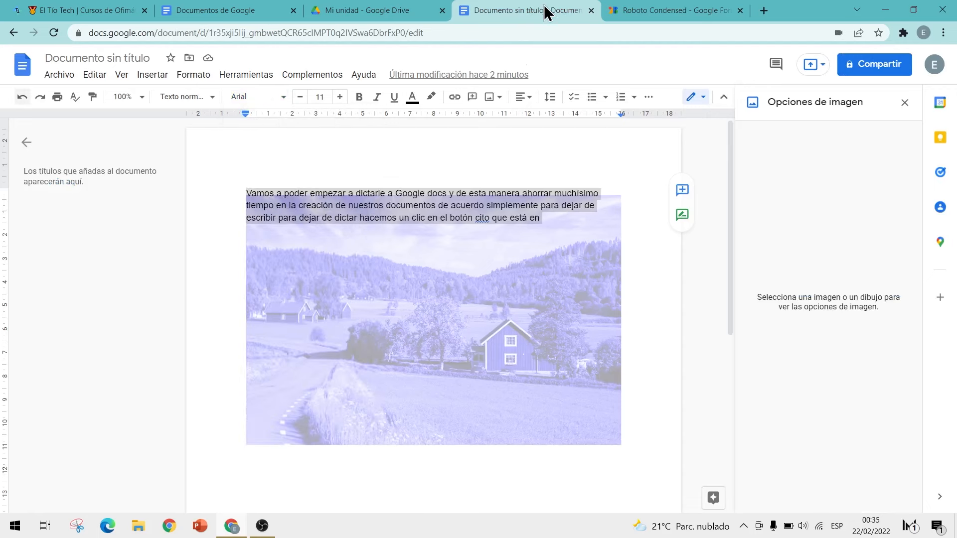
Step: Apply the Staatliches font to the paragraph, found via More fonts by searching 'staa'
left_click(271, 99)
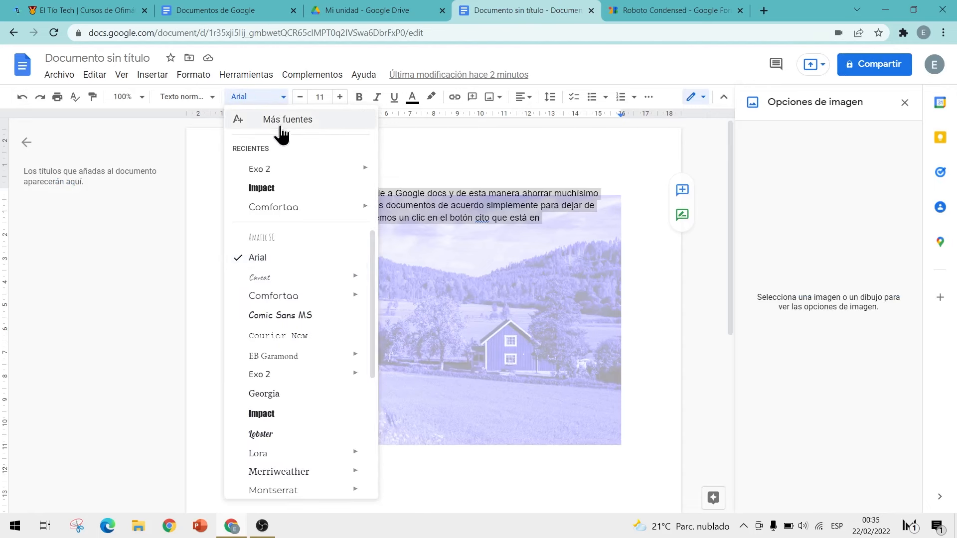
left_click(280, 124)
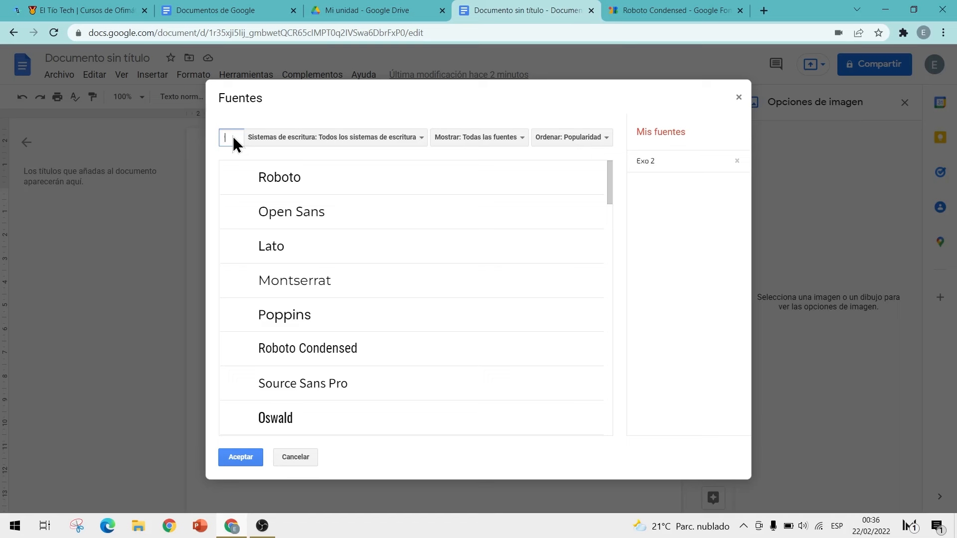
left_click(232, 142)
type("staa")
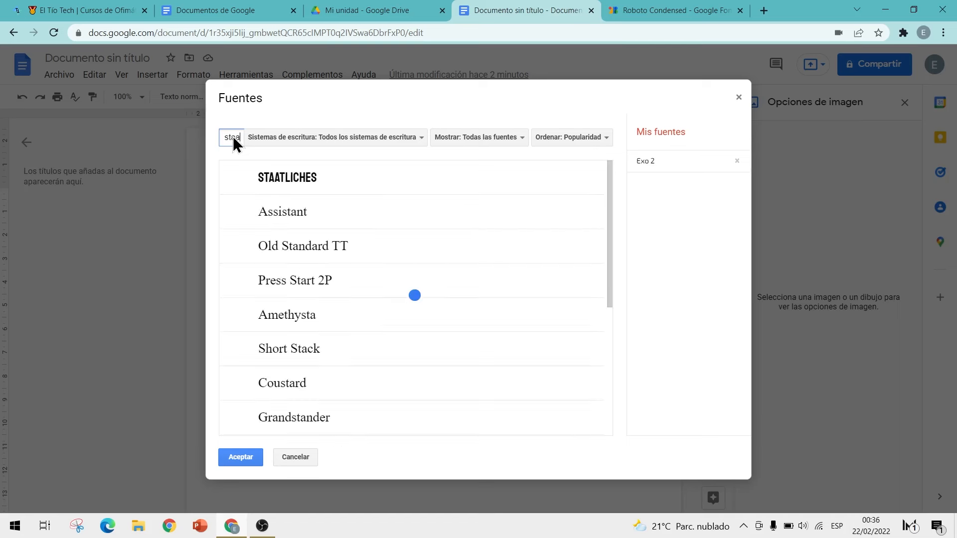
left_click(299, 181)
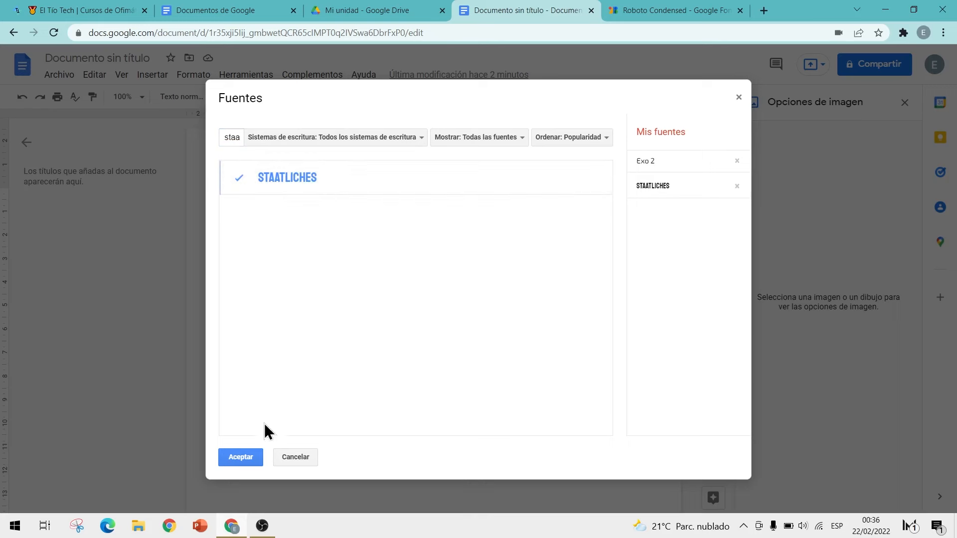
left_click(239, 458)
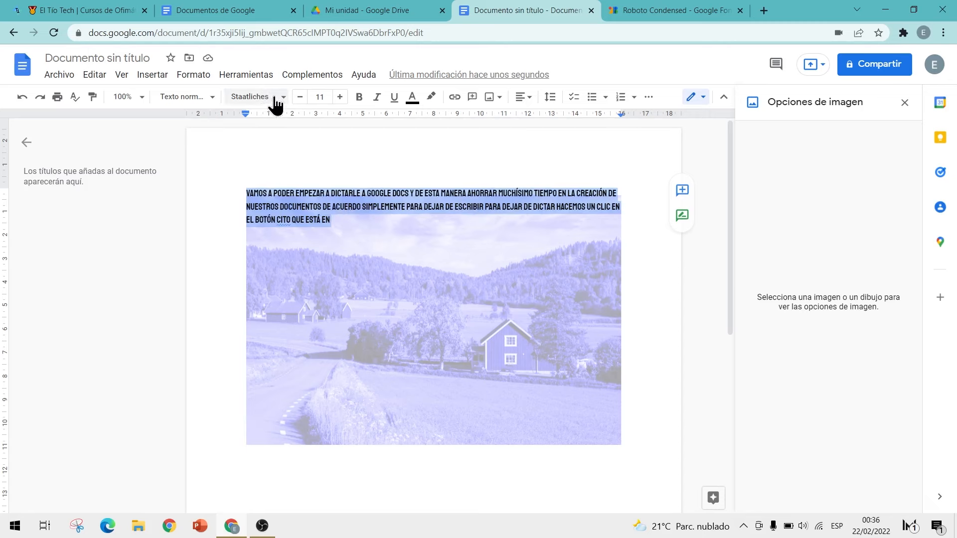
Step: Close the Roboto Condensed Google Fonts tab
left_click(671, 11)
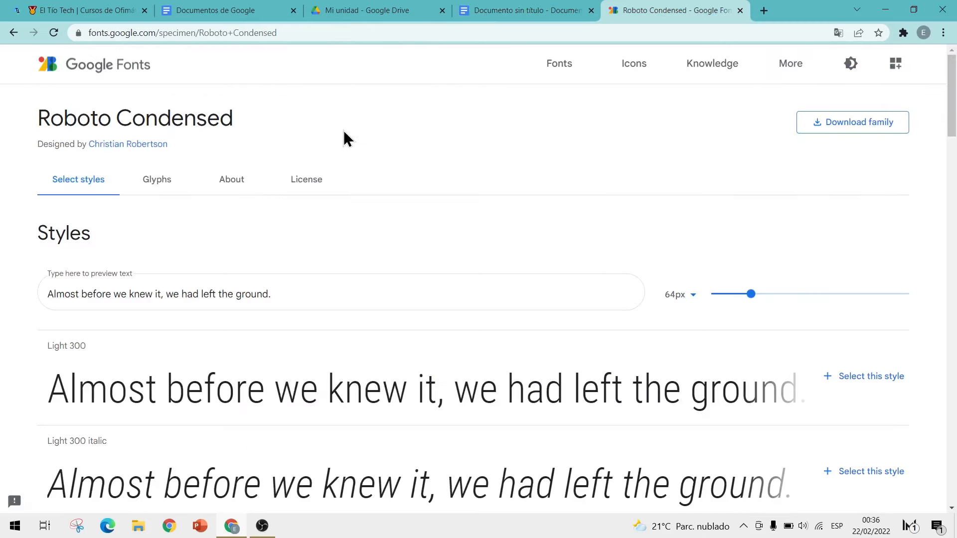
left_click(740, 11)
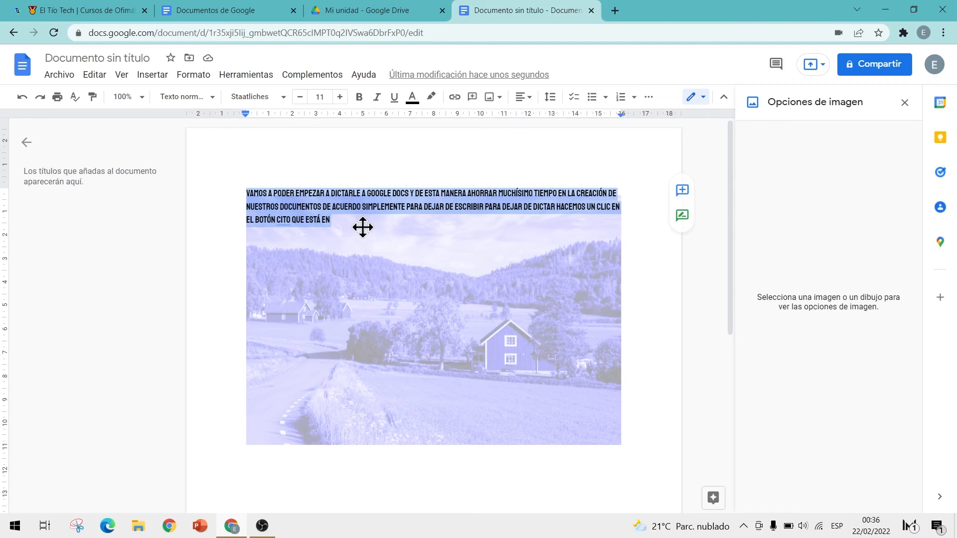
scroll(363, 228, "down", 4)
scroll(363, 228, "up", 4)
Step: Create a new blank Google Docs document from a new tab using 'doc'
left_click(616, 11)
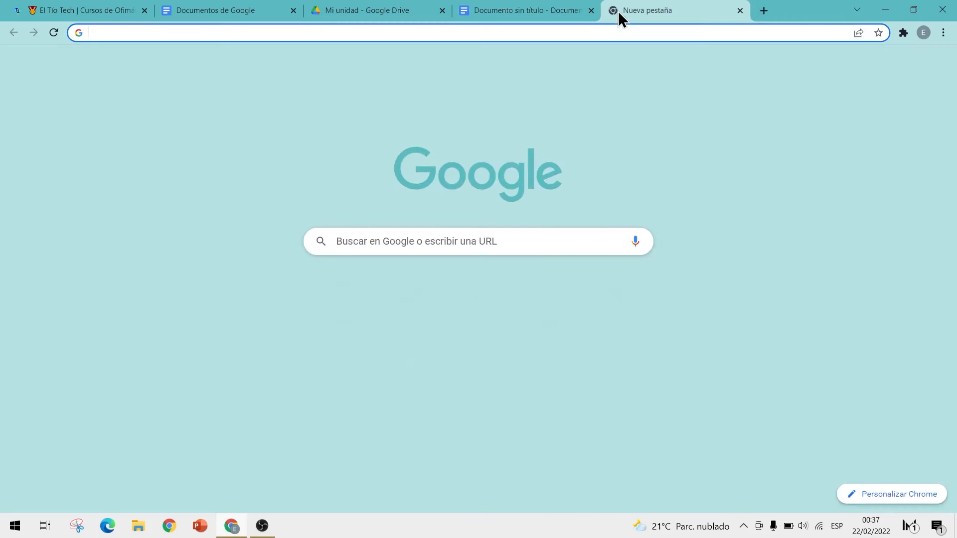
type("doc")
key("Return")
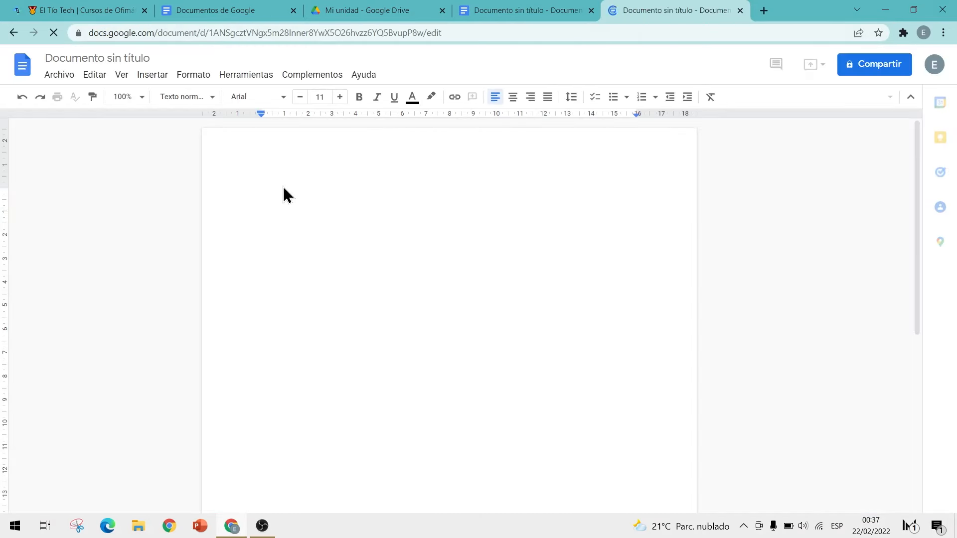
Step: Type 'Este es un título' and apply the Título 1 heading style to it
left_click(258, 97)
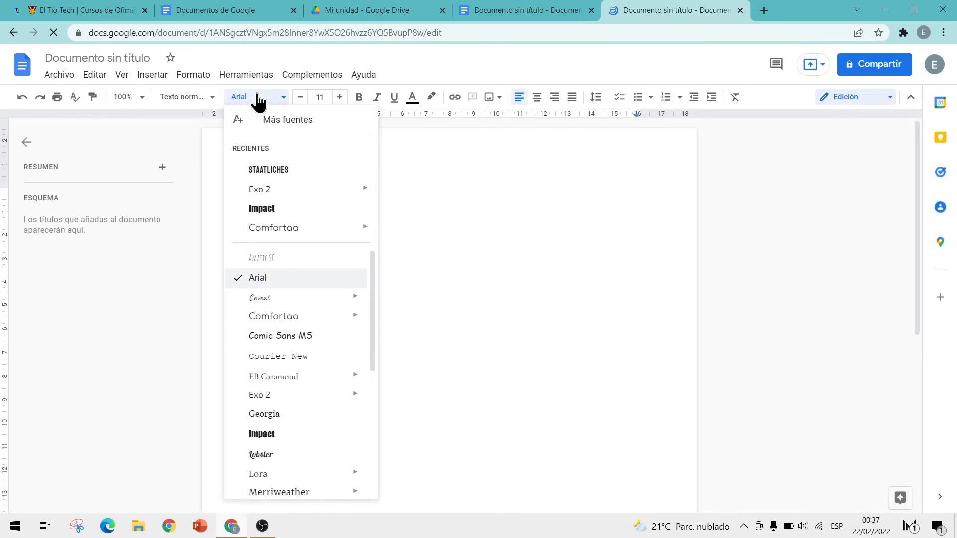
left_click(444, 247)
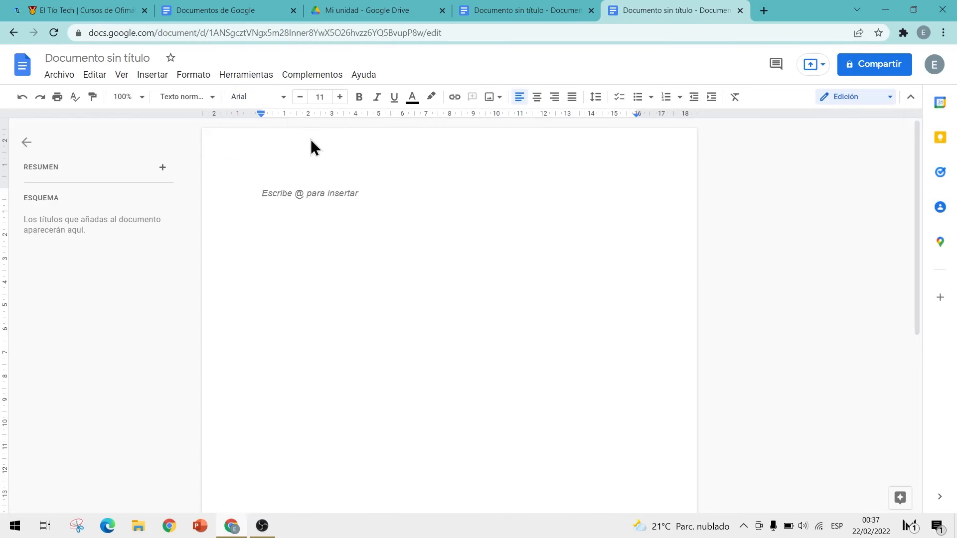
type("Est")
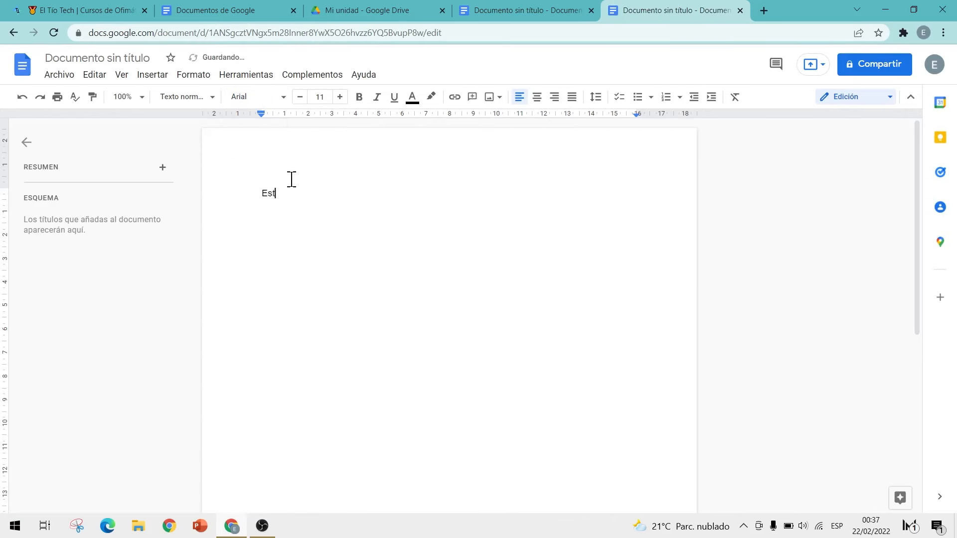
type("e es un título")
triple_click(314, 193)
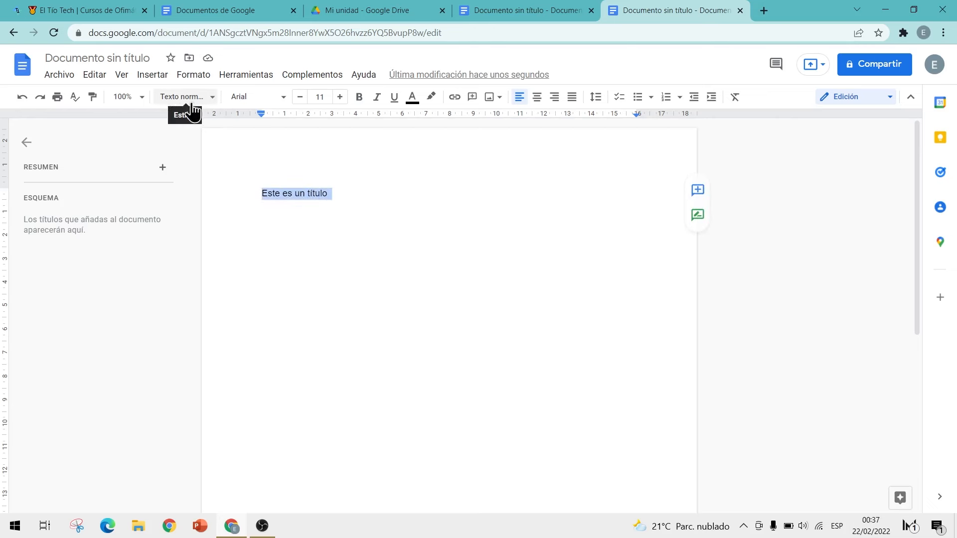
left_click(211, 105)
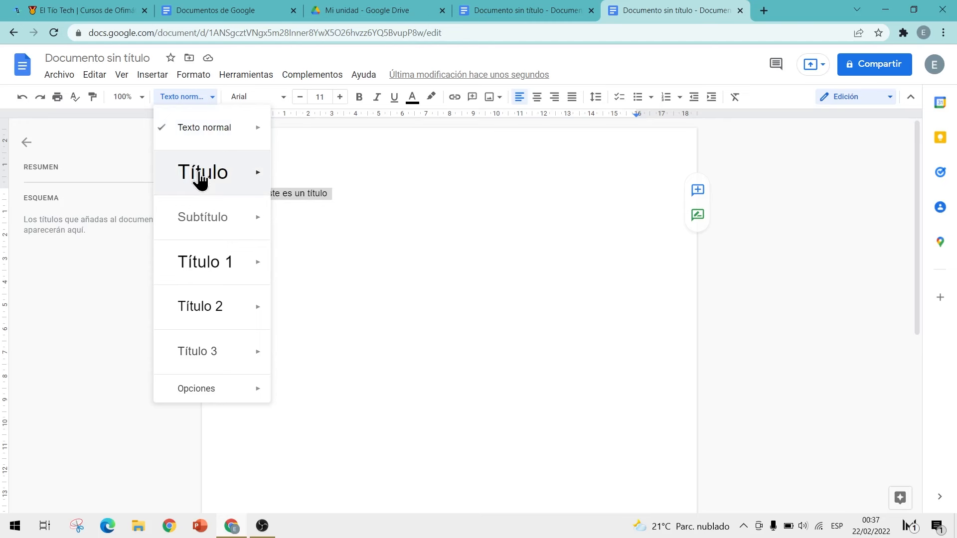
mouse_move(234, 269)
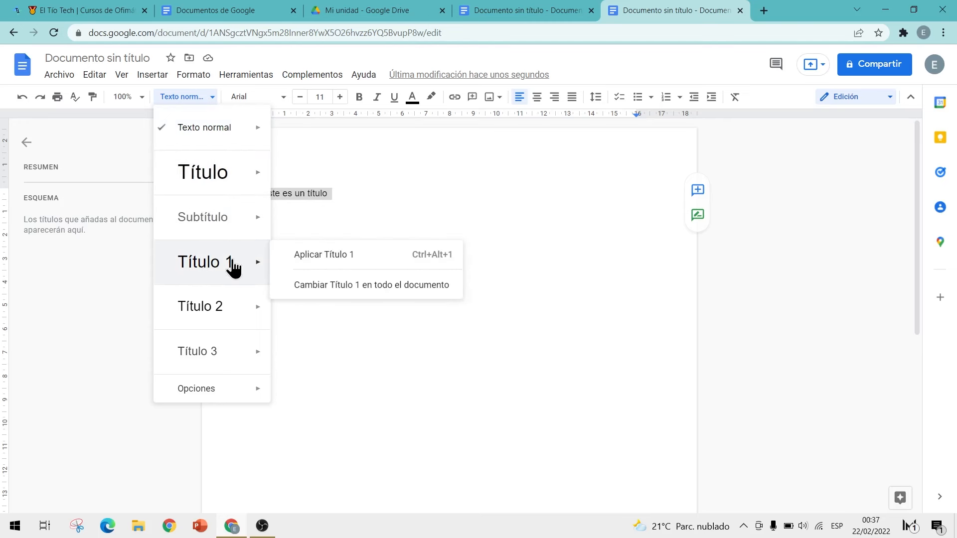
left_click(308, 261)
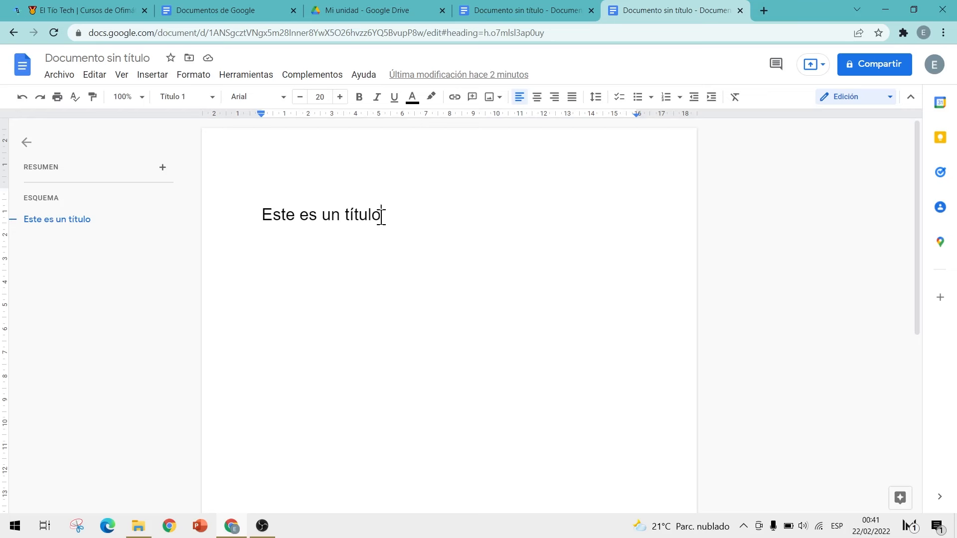
Step: Change 'Este es un título' to Staatliches and update Título 1 to match it
double_click(313, 214)
left_click_drag(263, 215, 402, 203)
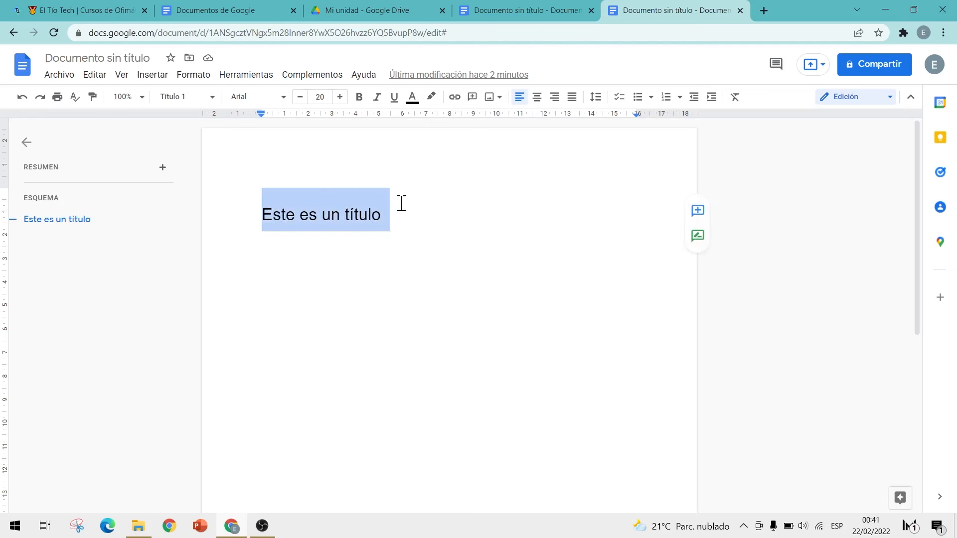
left_click(282, 103)
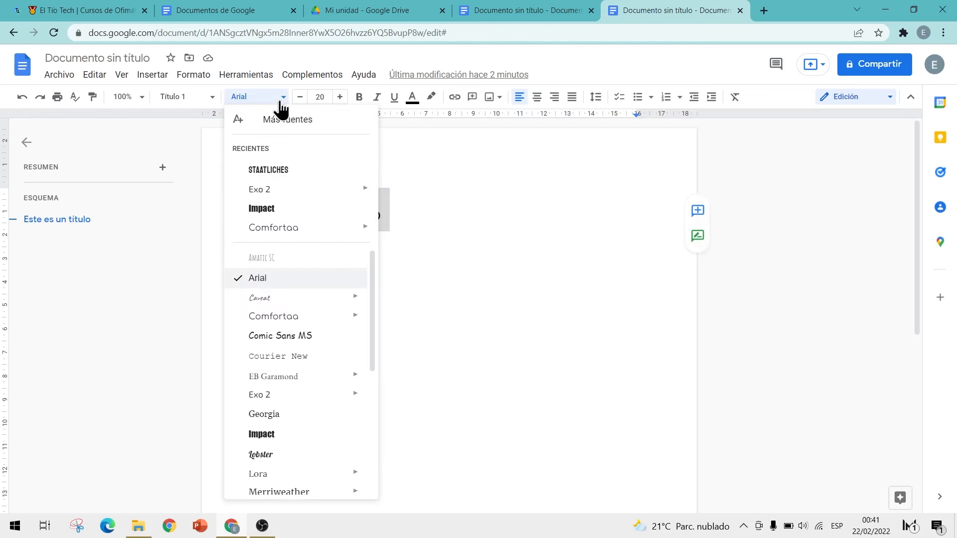
left_click(259, 171)
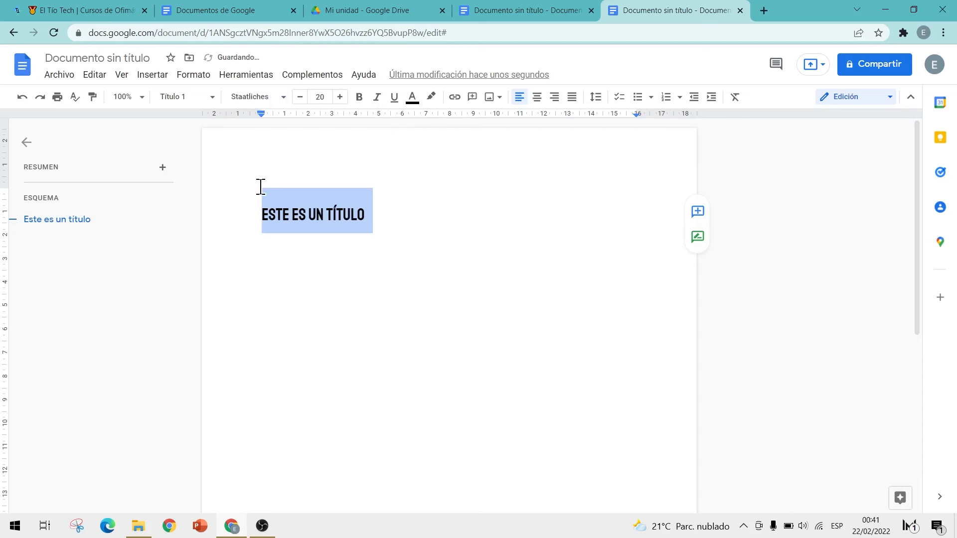
left_click(198, 100)
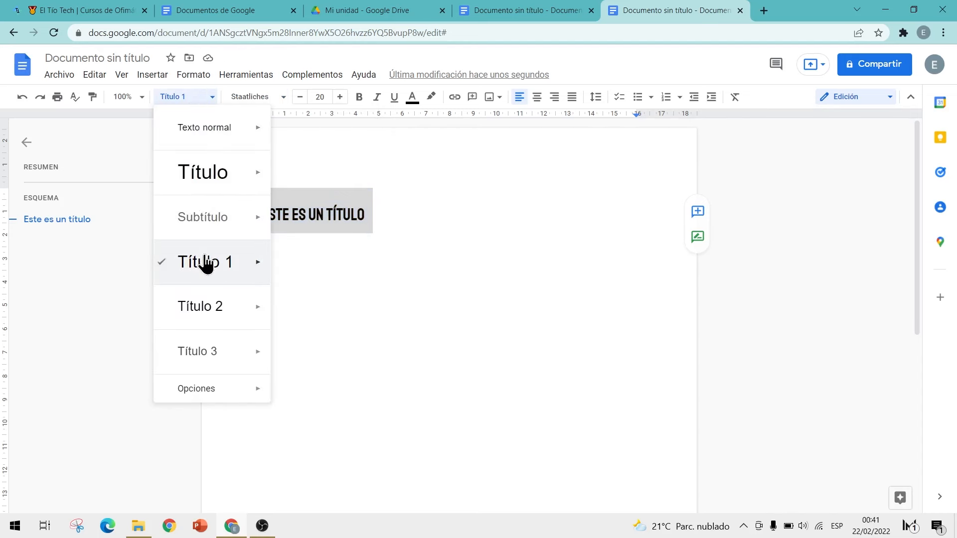
mouse_move(256, 273)
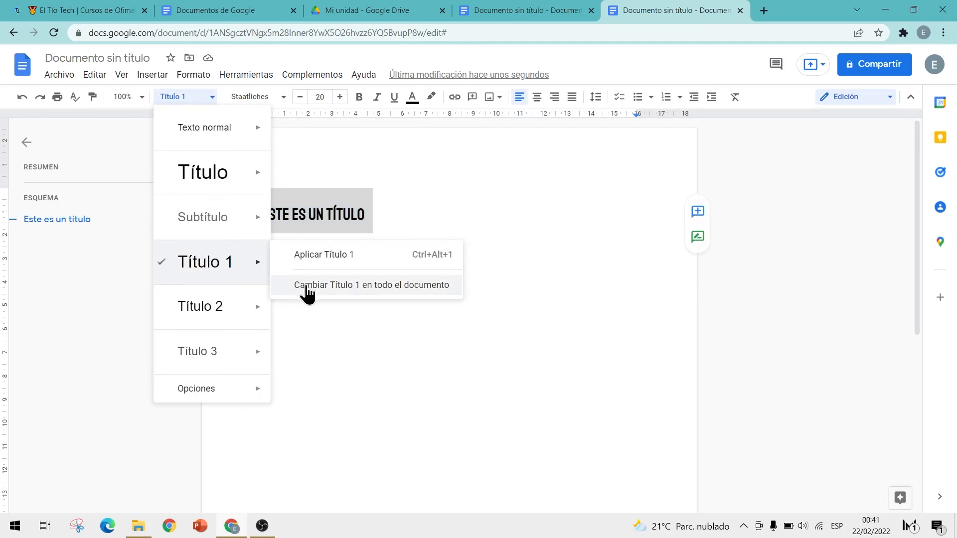
left_click(387, 290)
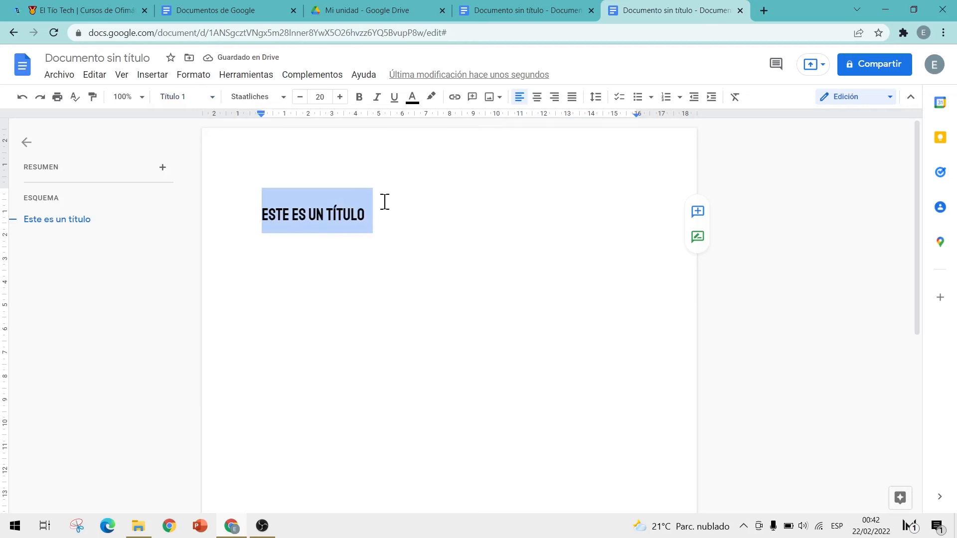
Step: Save the styles as defaults via Formato > Estilos de párrafo > Opciones
left_click(183, 78)
mouse_move(207, 118)
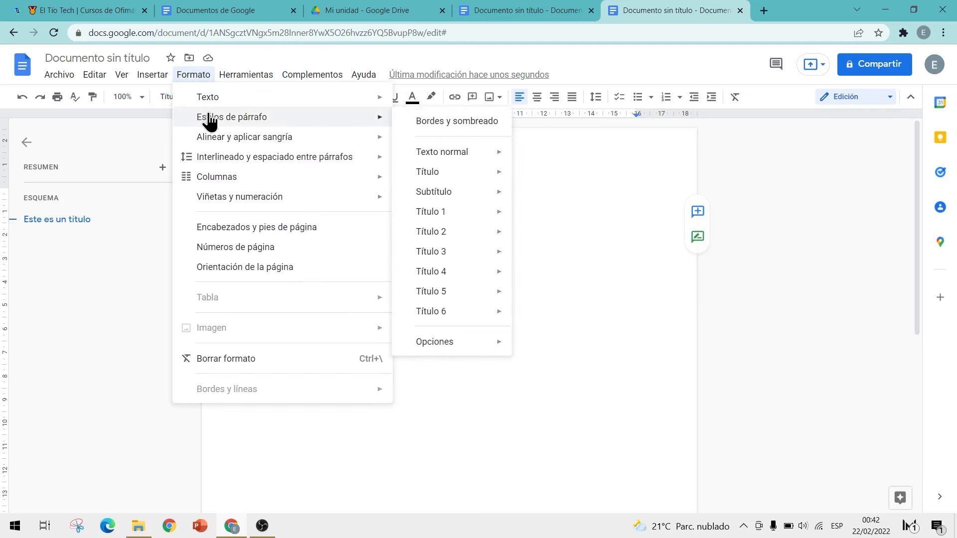
mouse_move(454, 344)
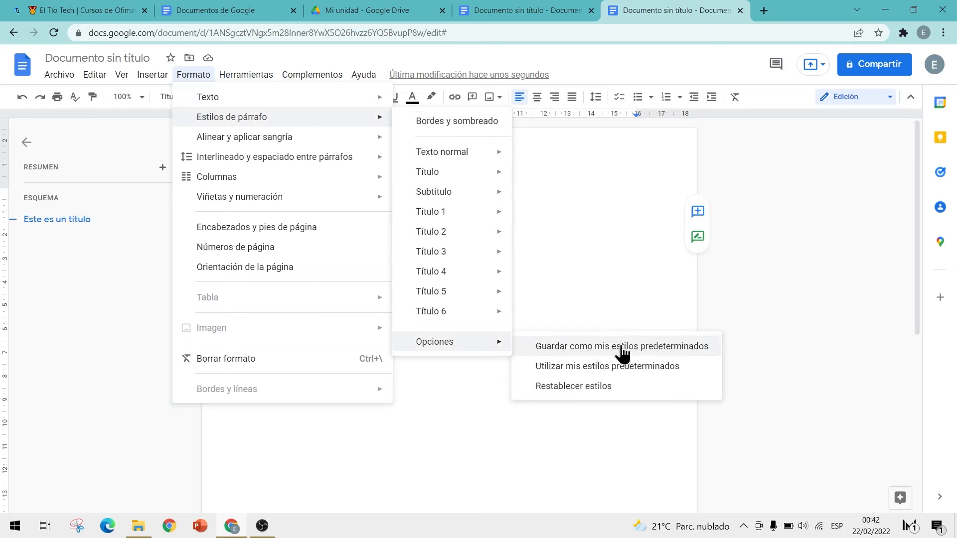
left_click(570, 347)
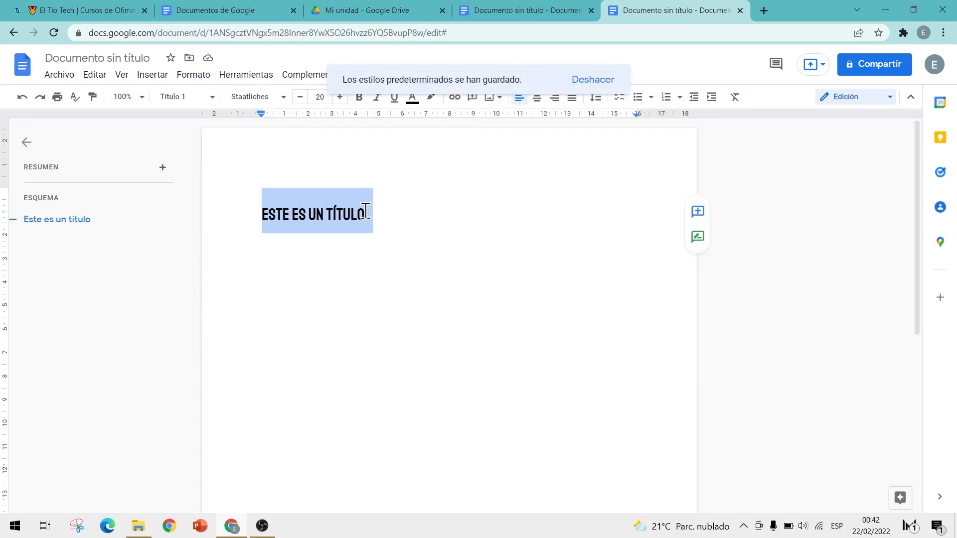
left_click(182, 97)
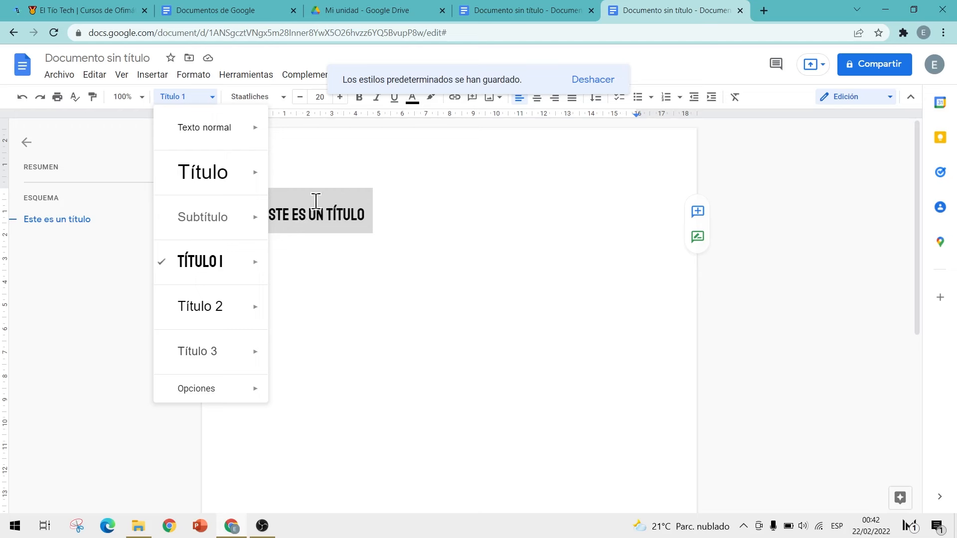
mouse_move(268, 120)
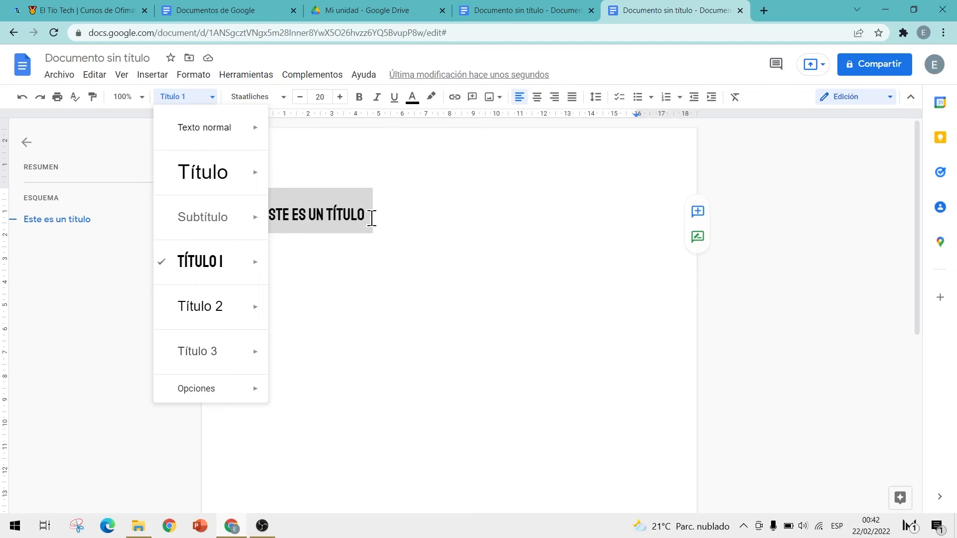
left_click(297, 252)
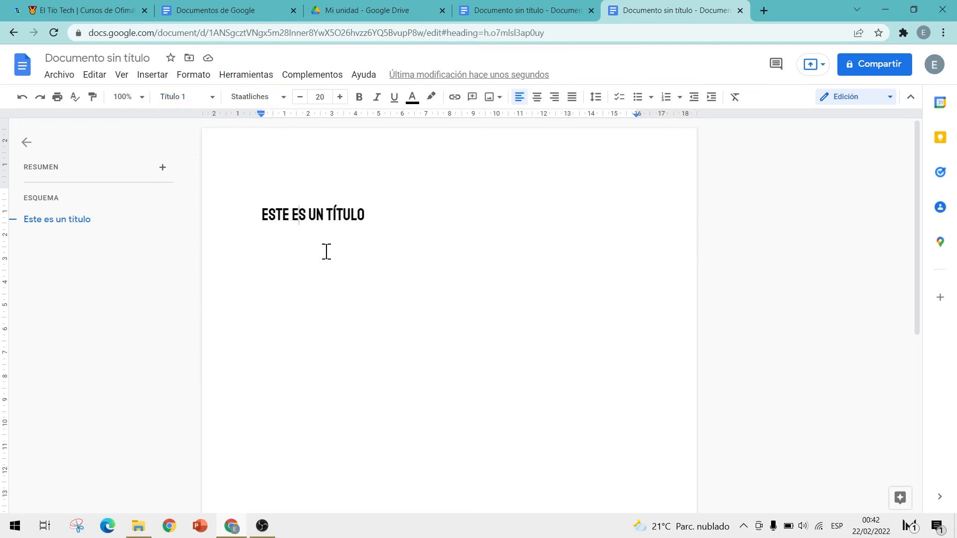
Step: Start a new paragraph below the heading set in Nunito Mediano
key("Return")
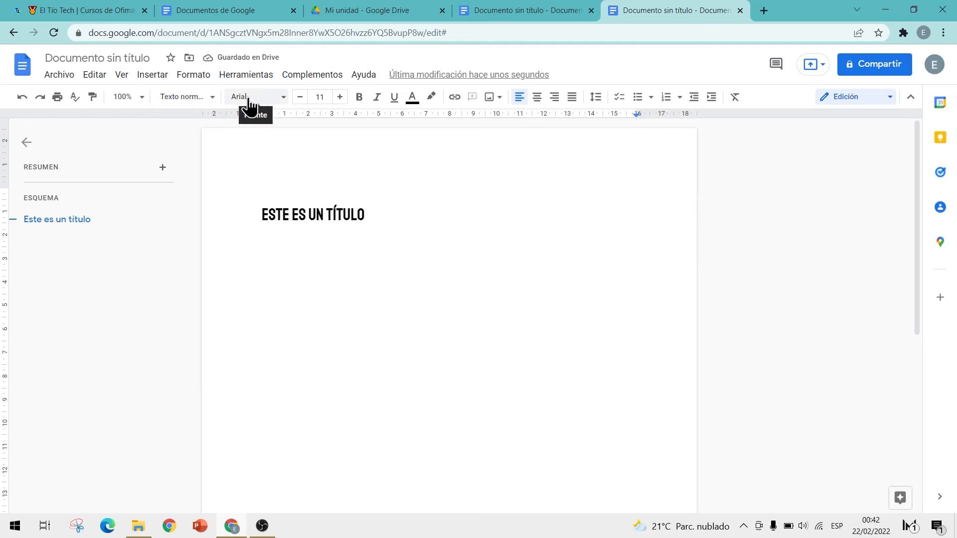
left_click(214, 100)
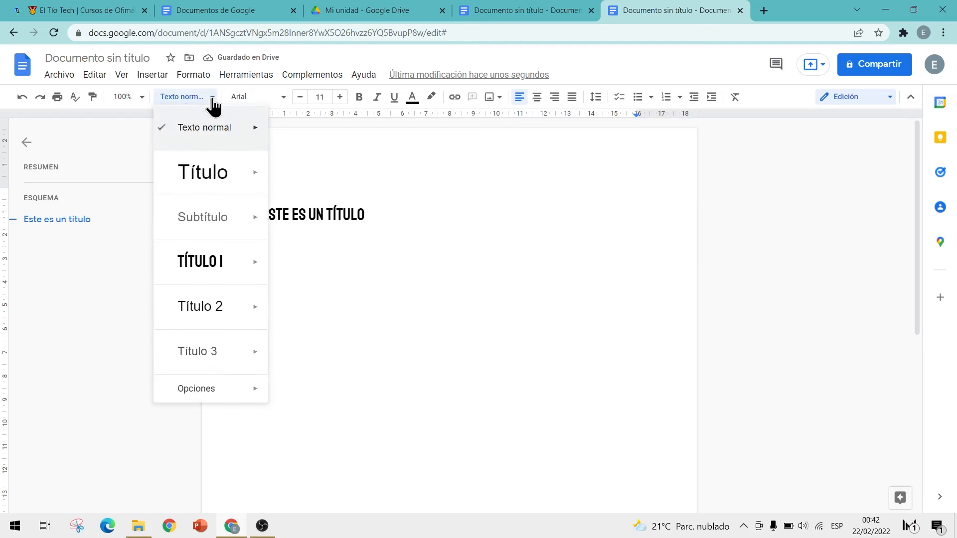
left_click(269, 100)
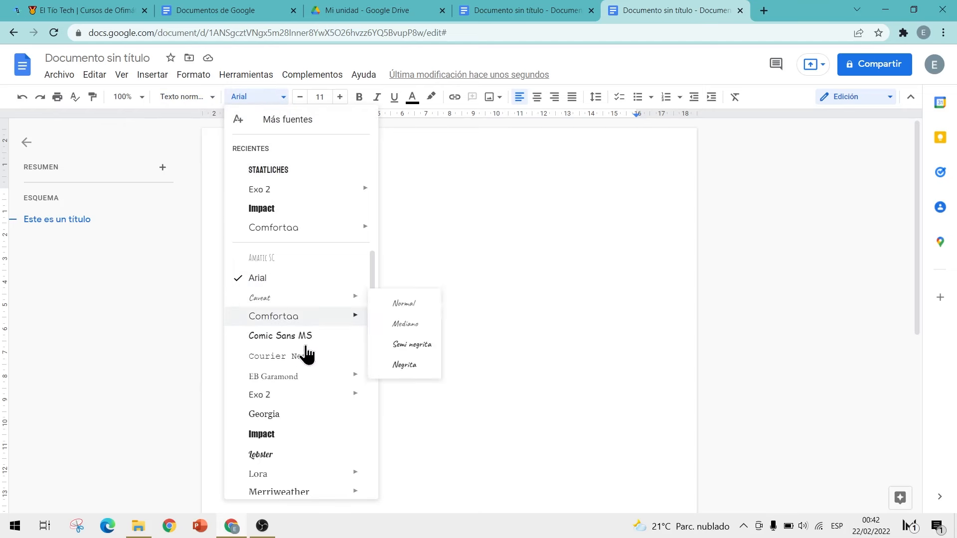
scroll(309, 424, "down", 3)
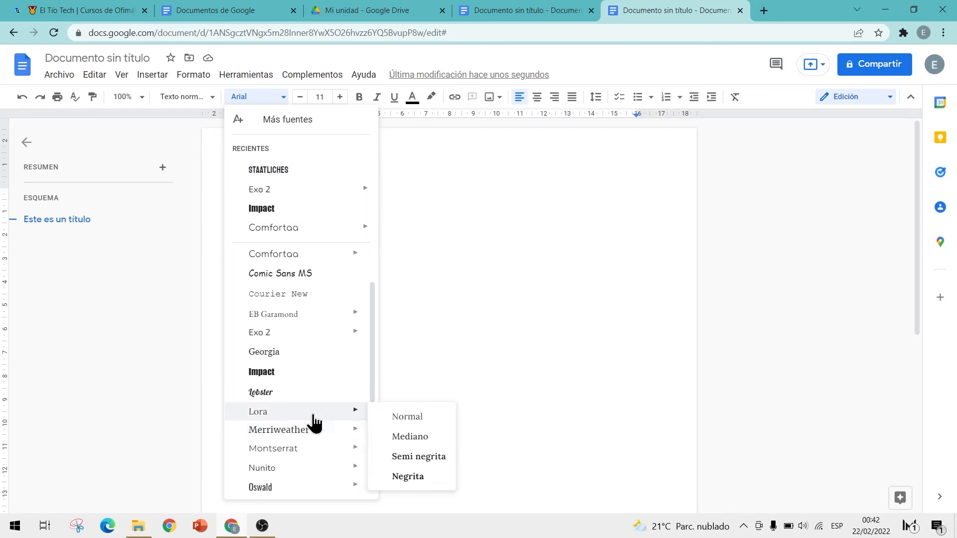
mouse_move(295, 406)
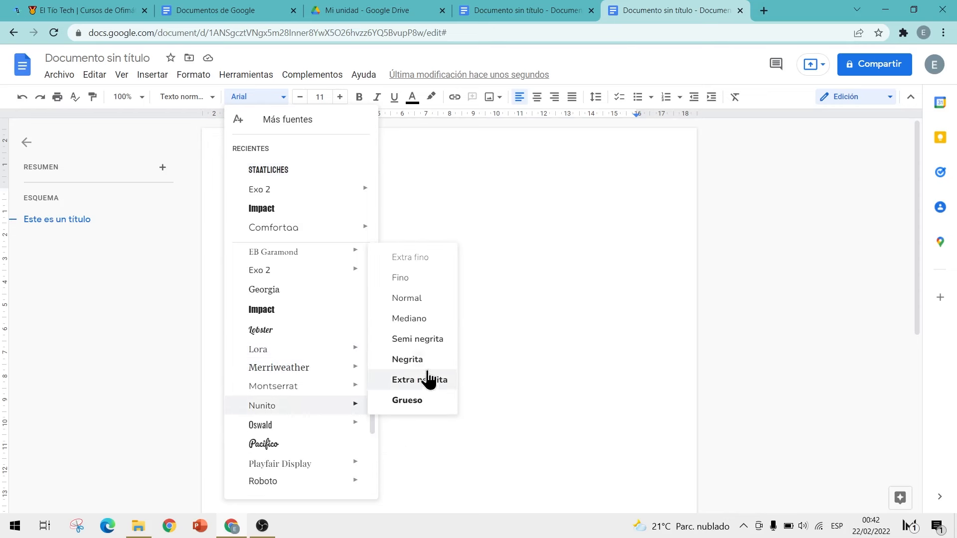
left_click(418, 324)
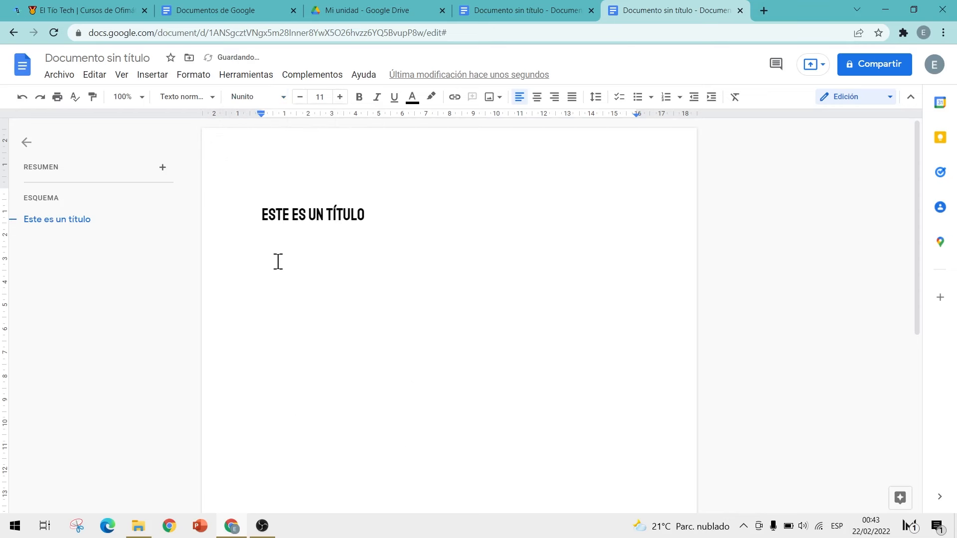
Step: Type 'Este es el texto normal' and select the line
type("Este es el texto normal")
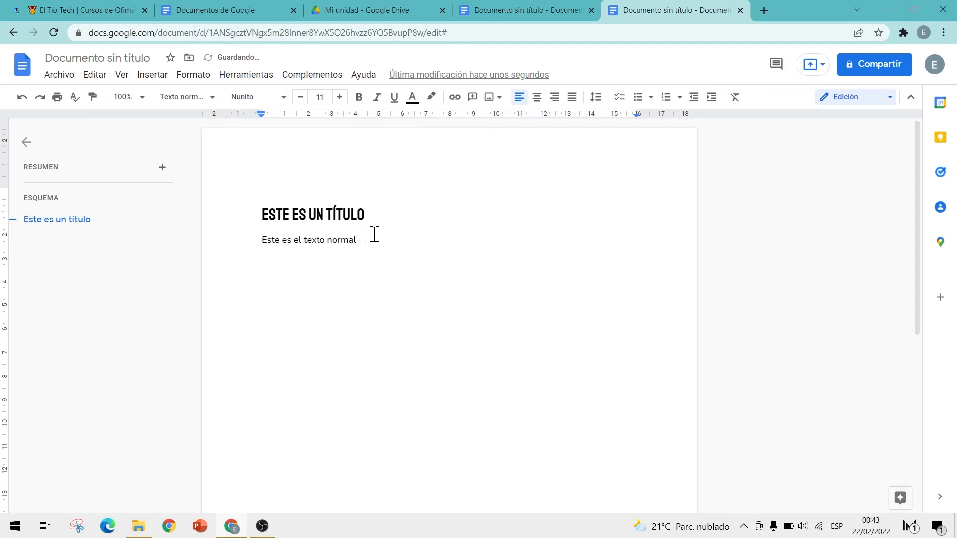
left_click_drag(357, 239, 253, 241)
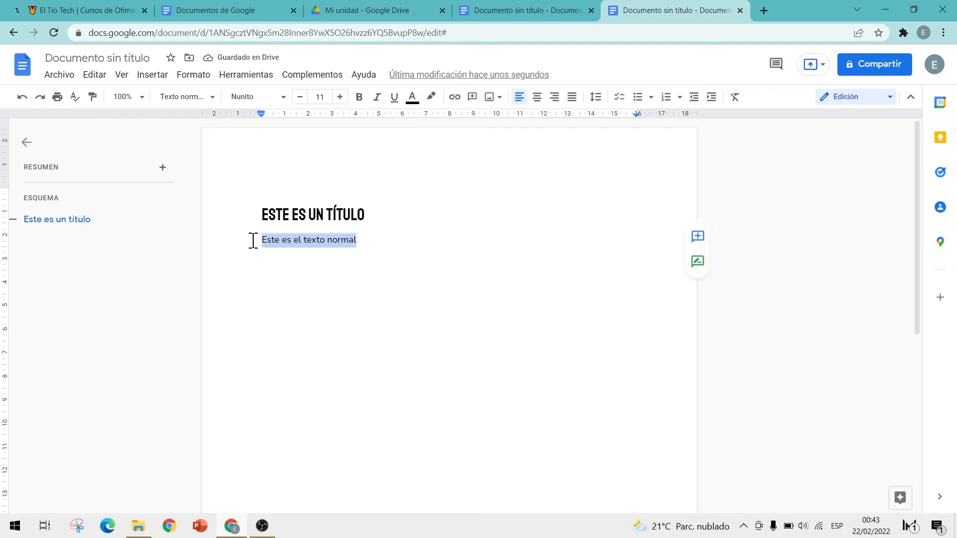
Step: Update the Texto normal style throughout the document to match the Nunito line
left_click(202, 97)
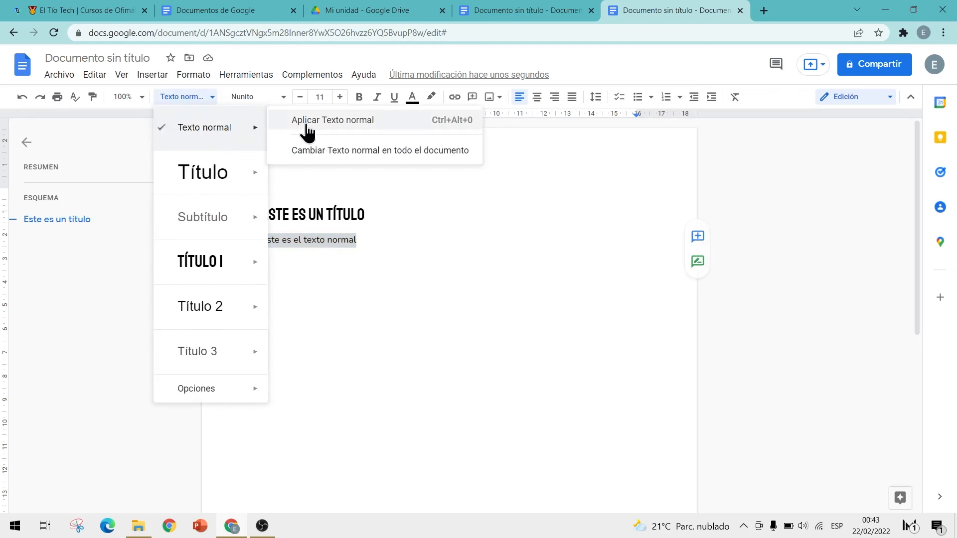
left_click(342, 127)
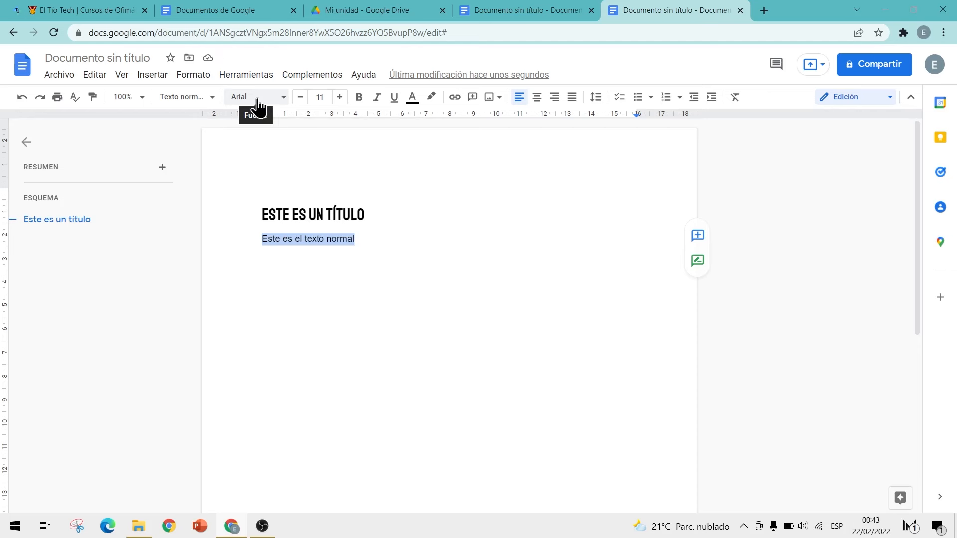
key("ctrl+z")
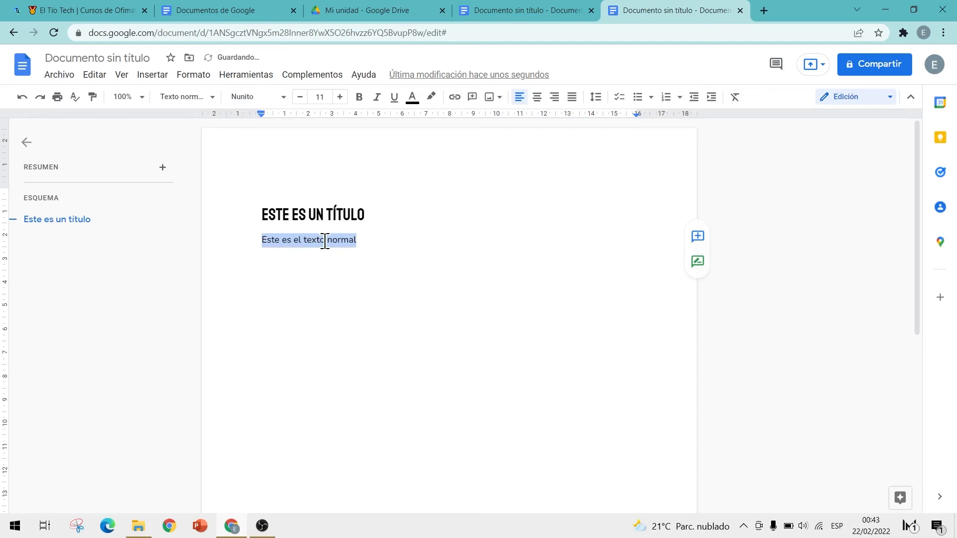
left_click(208, 99)
mouse_move(206, 129)
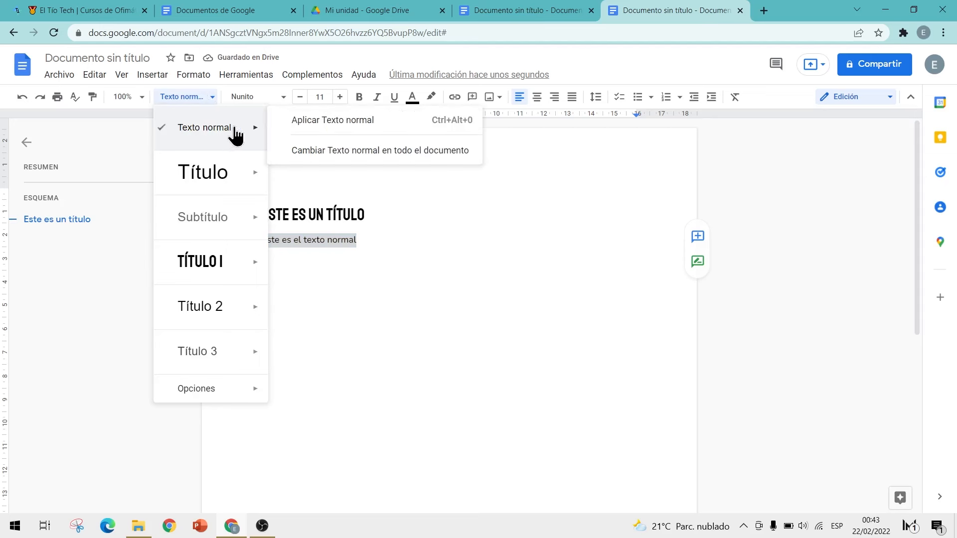
left_click(300, 154)
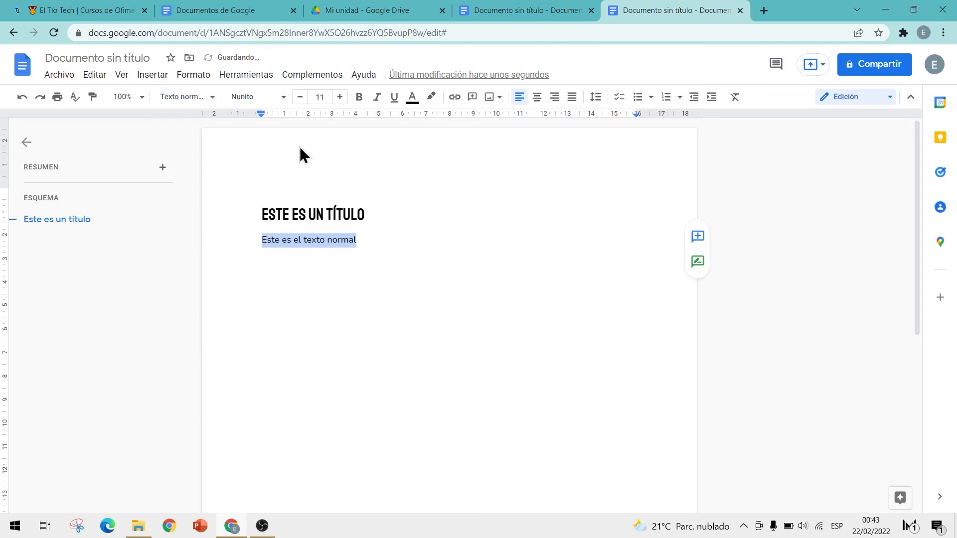
left_click(365, 240)
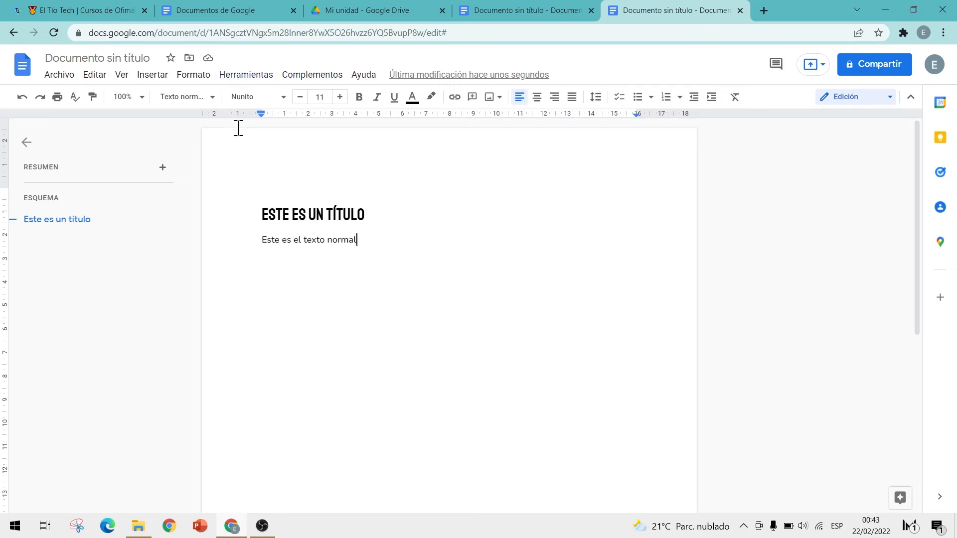
Step: Save the current styles again as the default styles
left_click(202, 80)
mouse_move(235, 124)
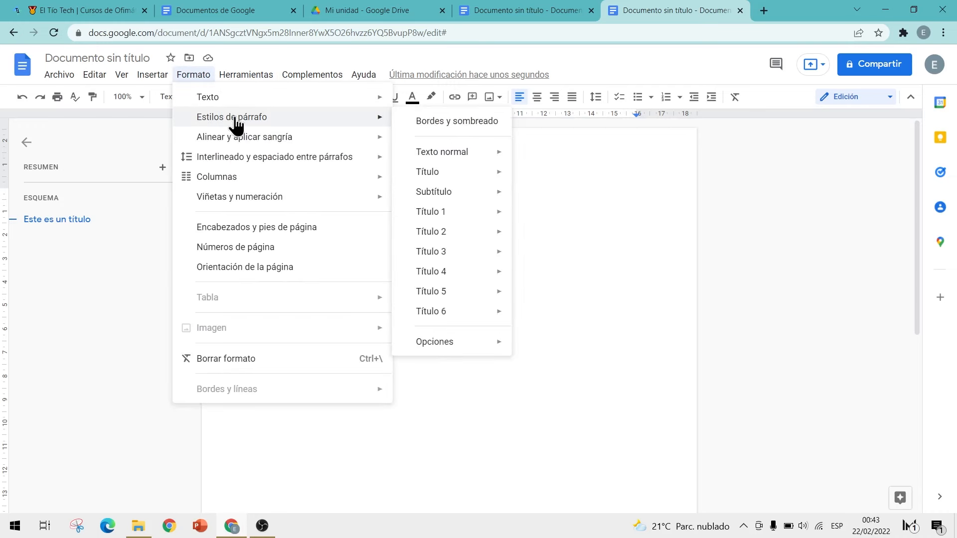
mouse_move(429, 346)
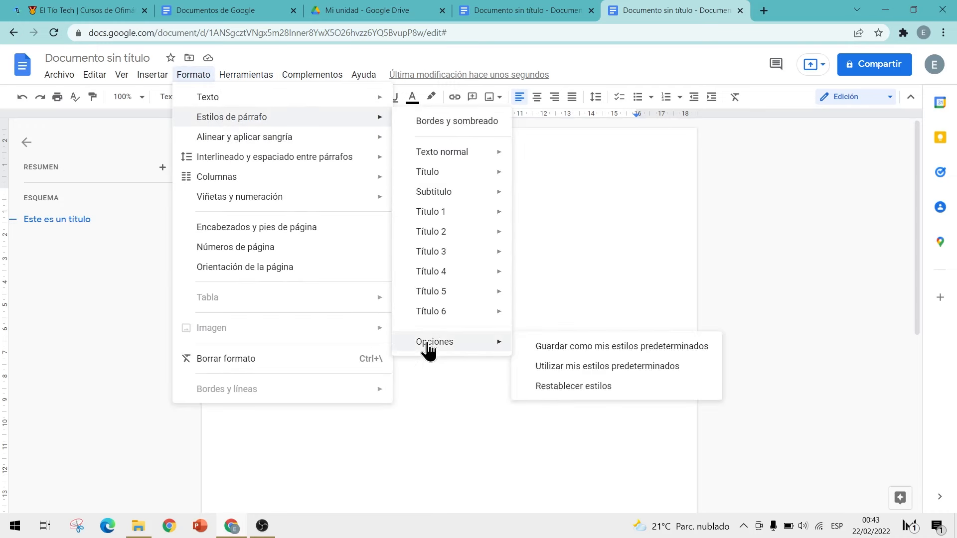
left_click(554, 348)
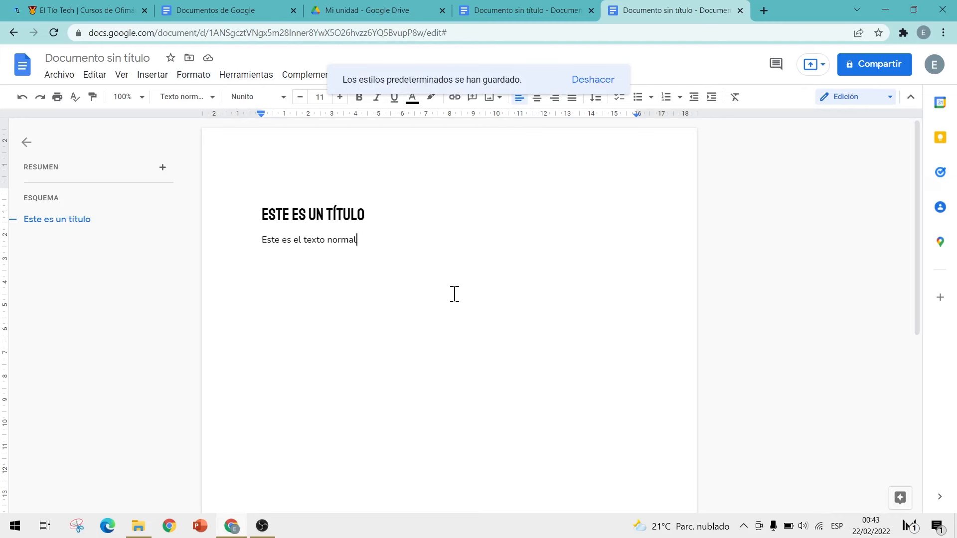
Step: Open a new blank test document in a new tab
left_click(768, 12)
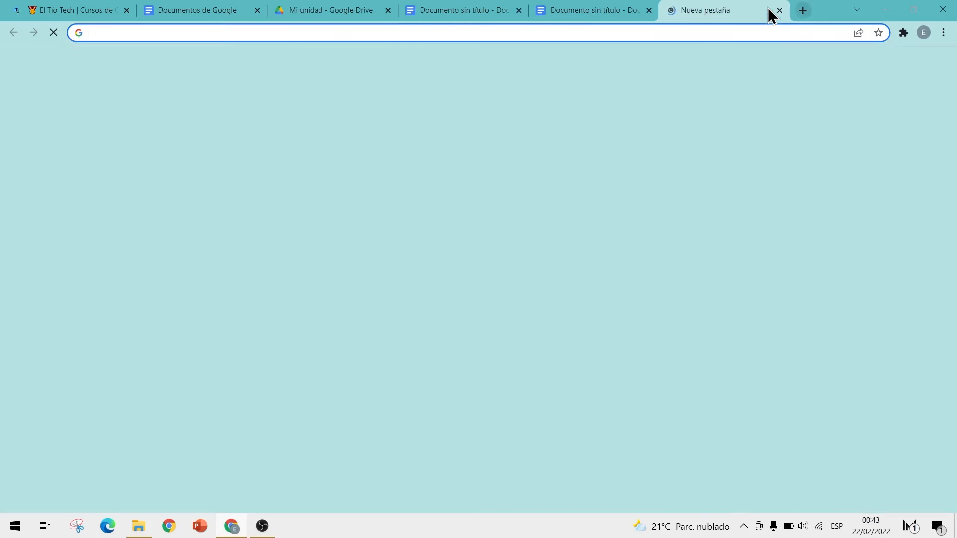
type("doc")
key("Return")
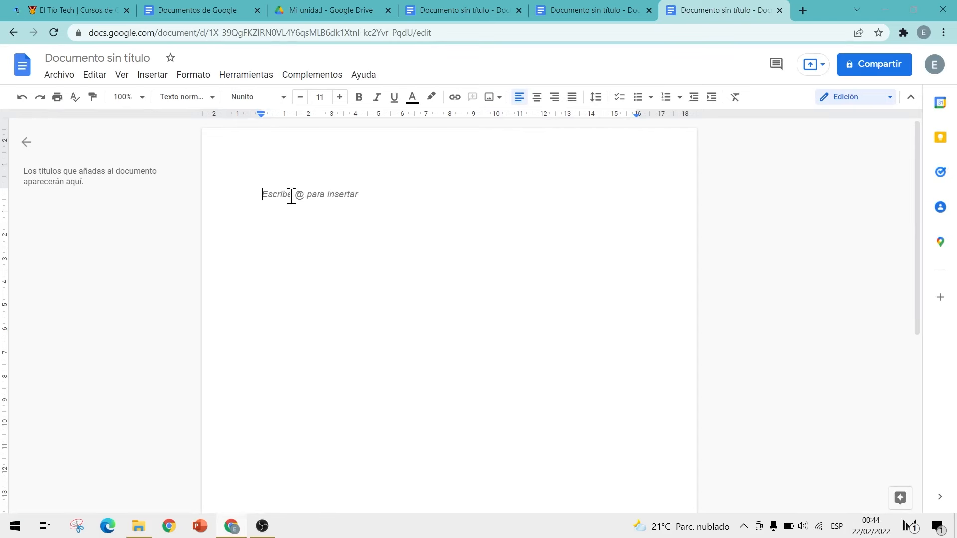
Step: Make 'Este es un título' a Título 1 heading there, then close the test tab
type("Este")
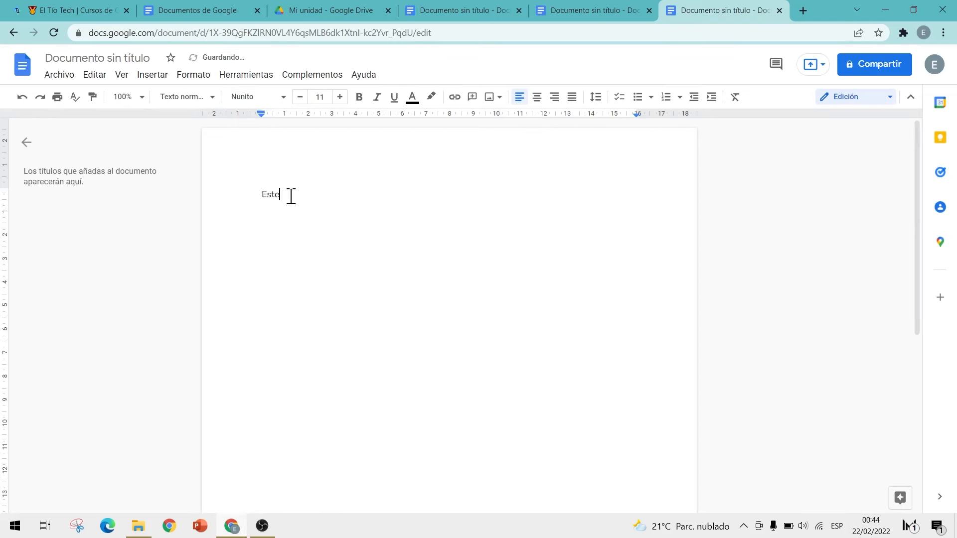
type(" es un título")
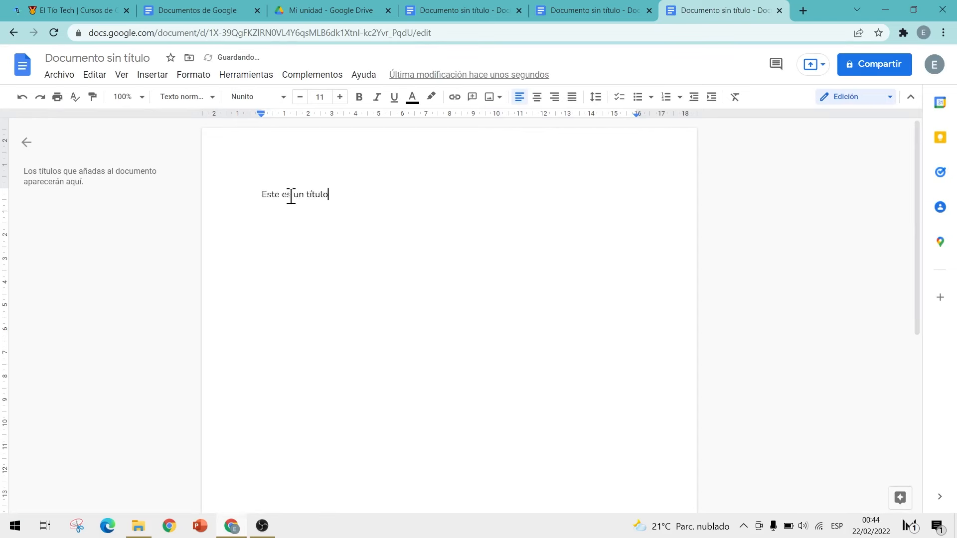
triple_click(290, 195)
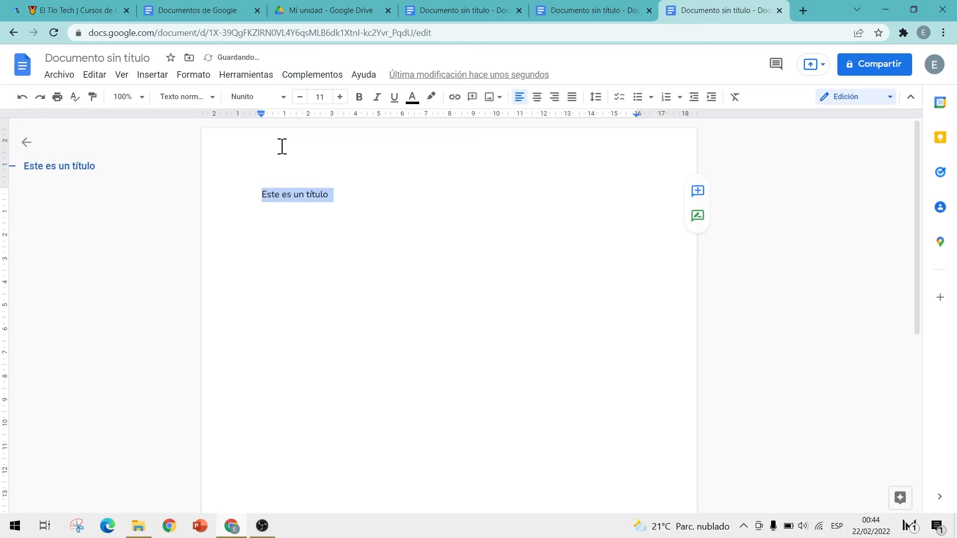
left_click(195, 98)
left_click(210, 269)
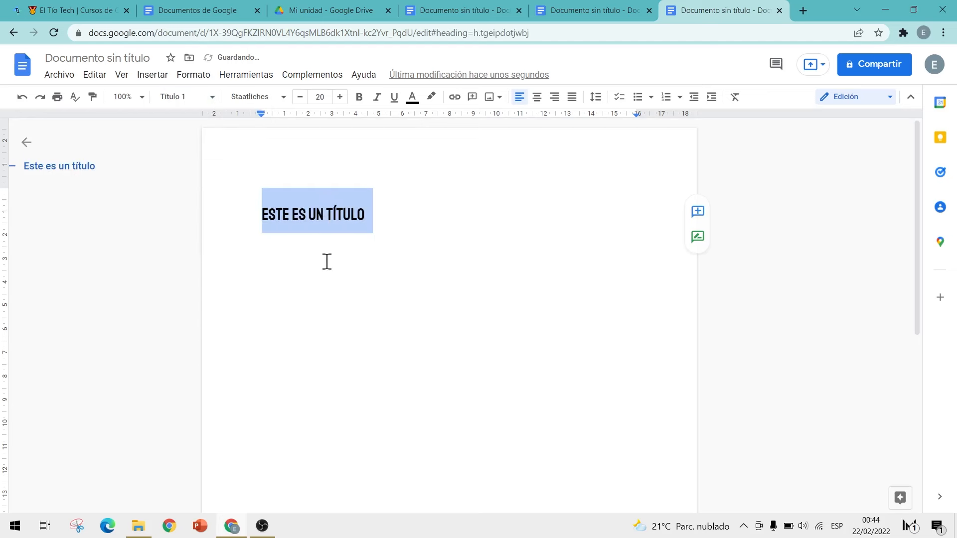
left_click(183, 98)
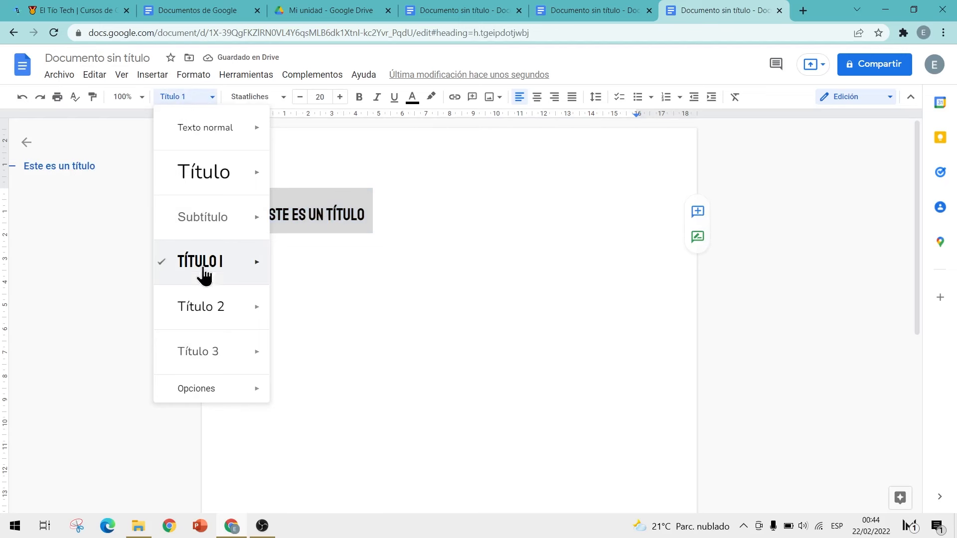
mouse_move(208, 264)
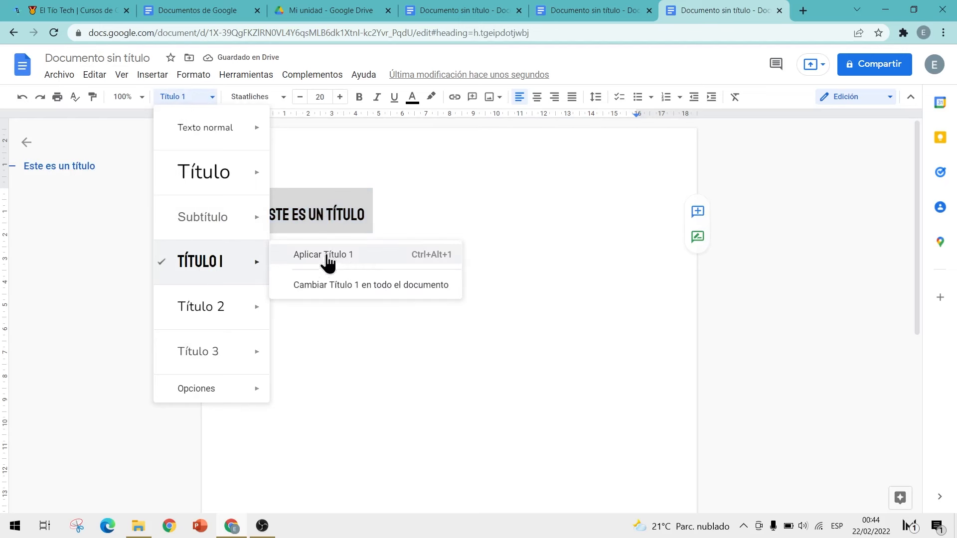
left_click(406, 215)
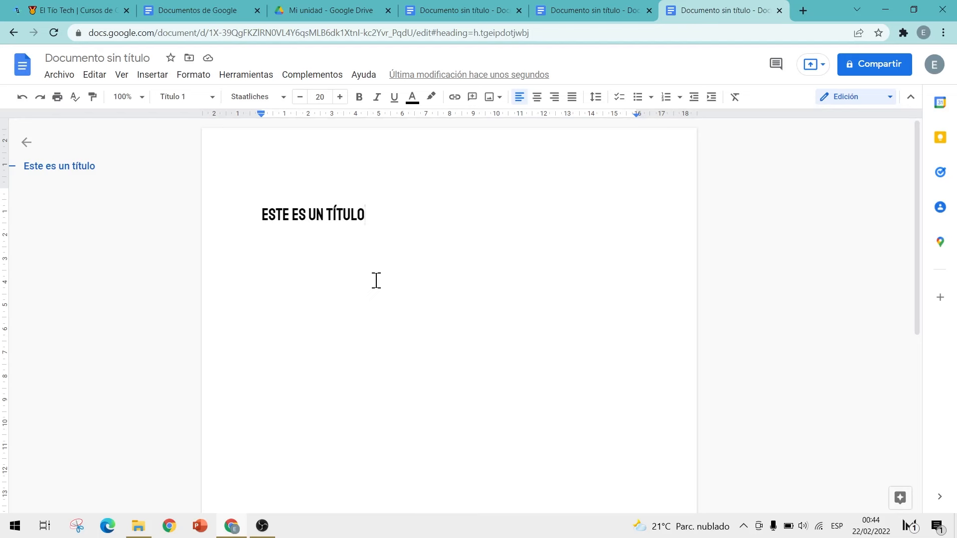
left_click(611, 9)
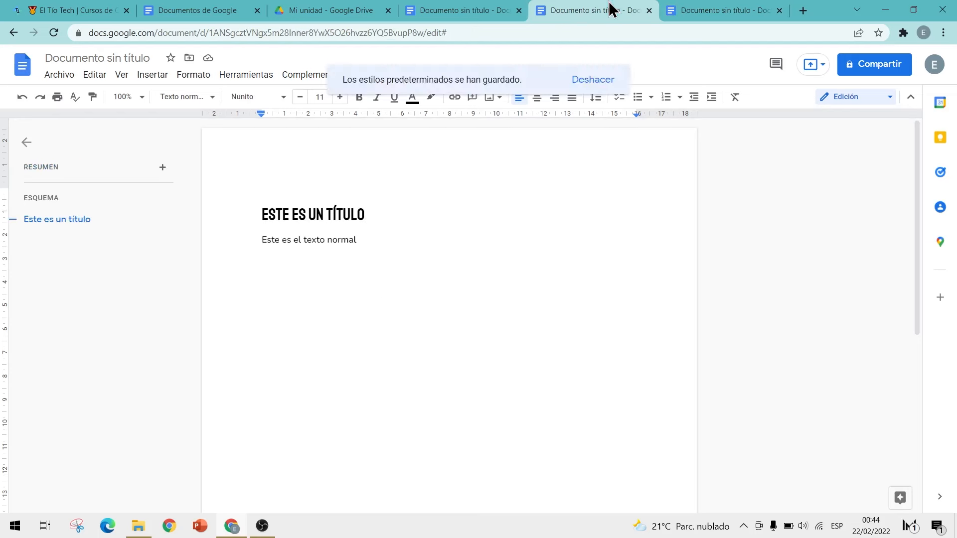
left_click(779, 10)
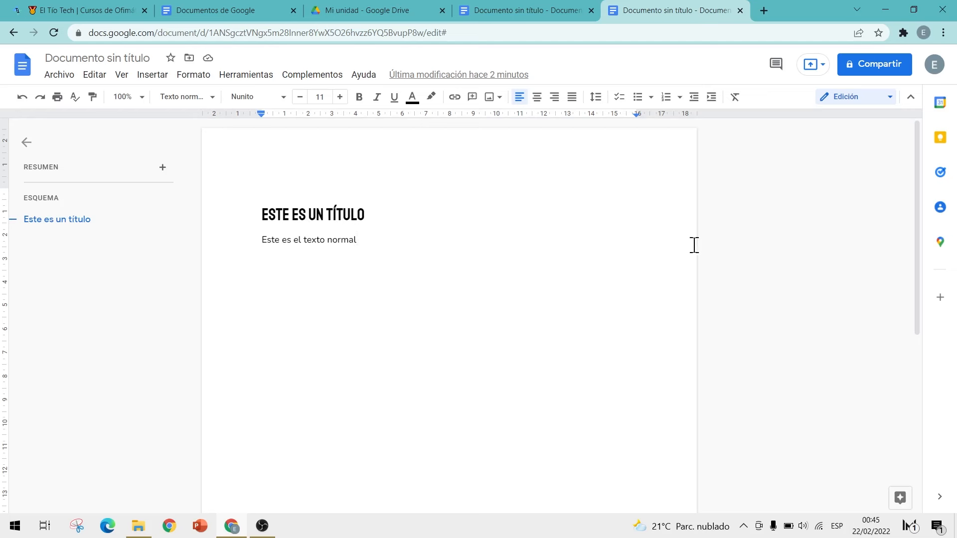
Step: Name the document 'Este es un doc de prueba' from the Compartir dialog
left_click(878, 70)
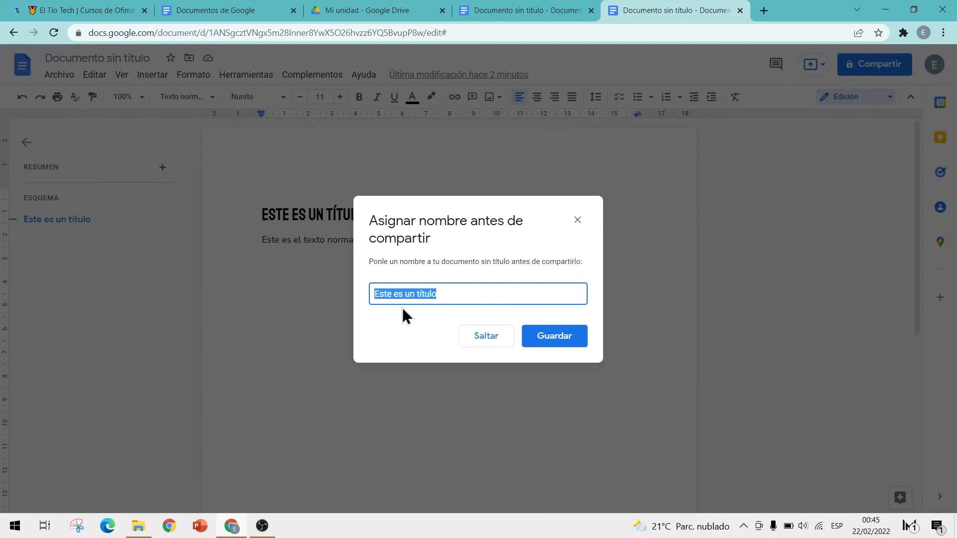
type("Este es un")
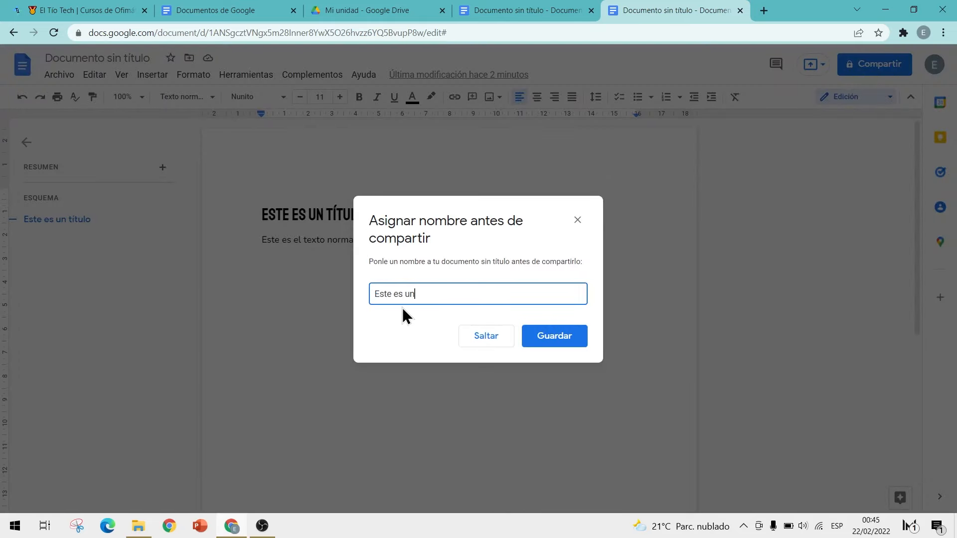
type(" doc de prueb")
key("BackSpace")
key("BackSpace")
key("BackSpace")
type("ueba")
left_click(559, 342)
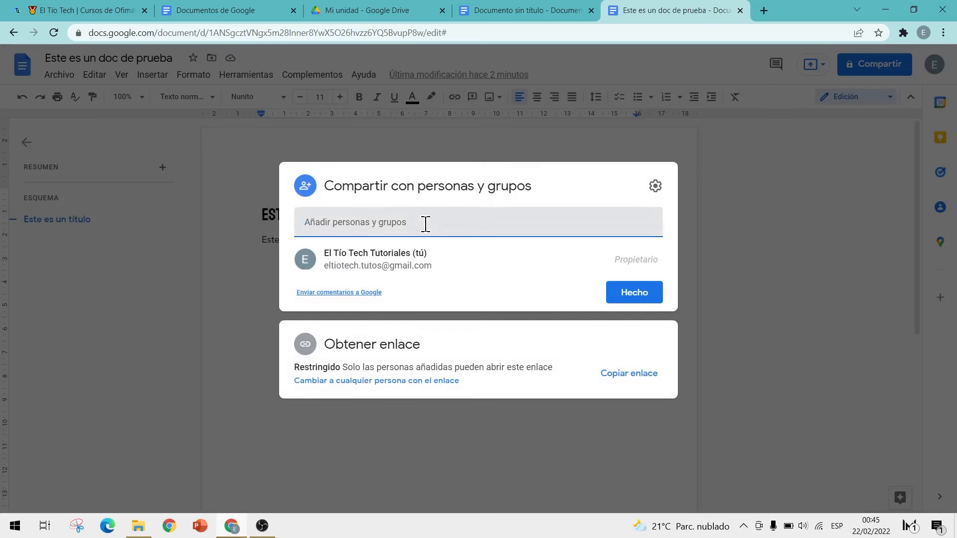
Step: Block editors from resharing and viewers from downloading, printing or copying
left_click(656, 192)
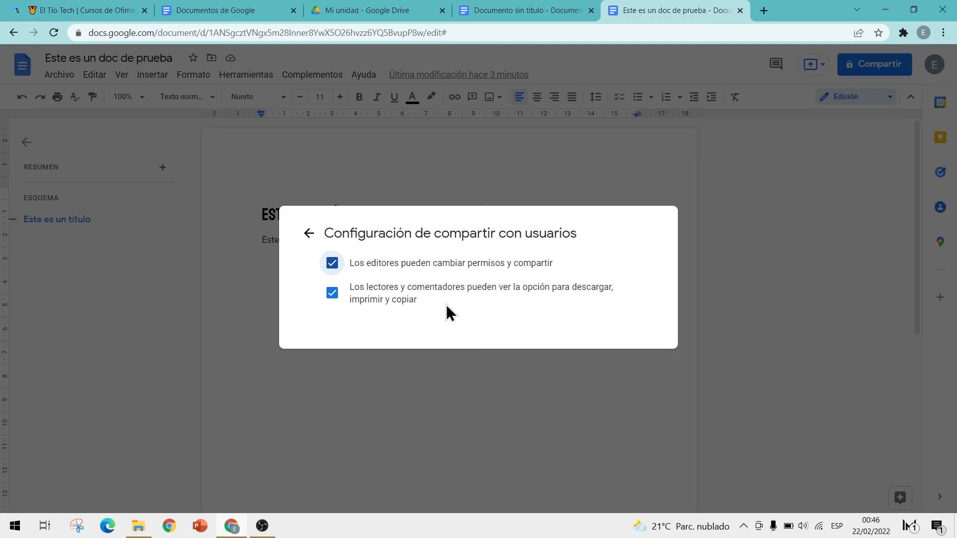
left_click(332, 263)
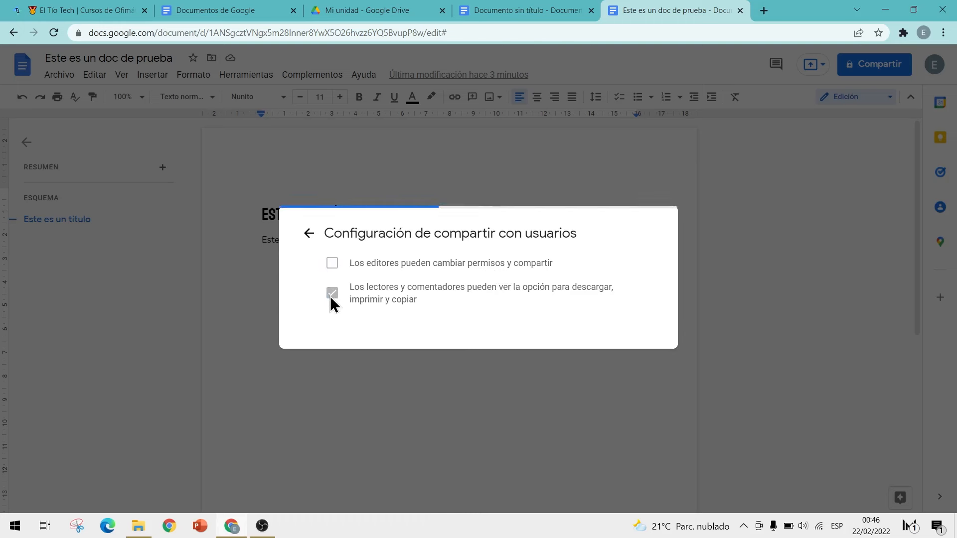
left_click(331, 294)
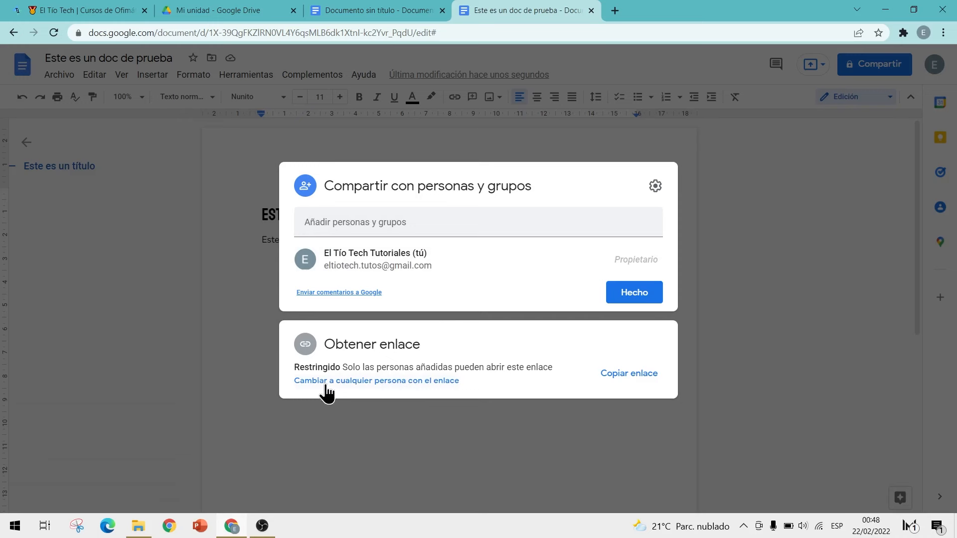
Step: Give anyone with the link Editor access to the document
left_click(389, 382)
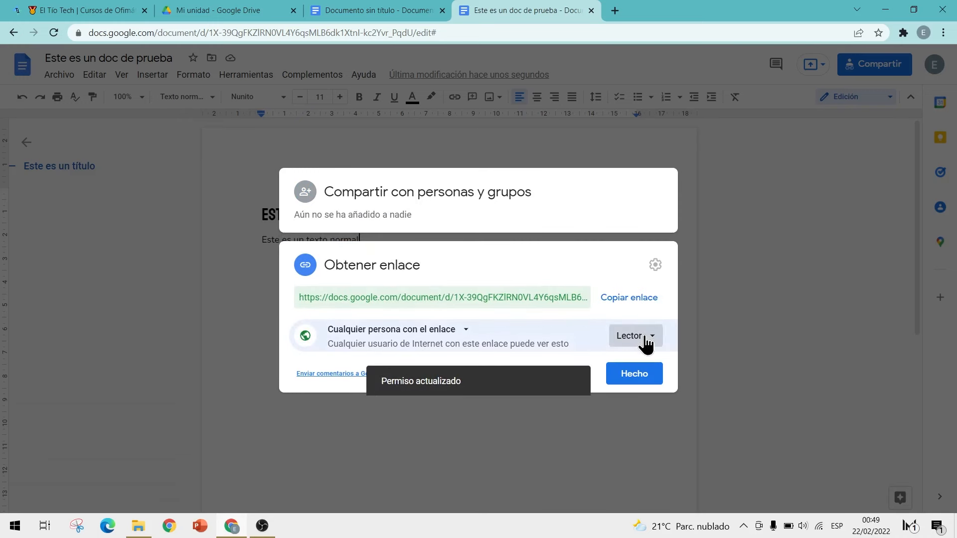
left_click(646, 343)
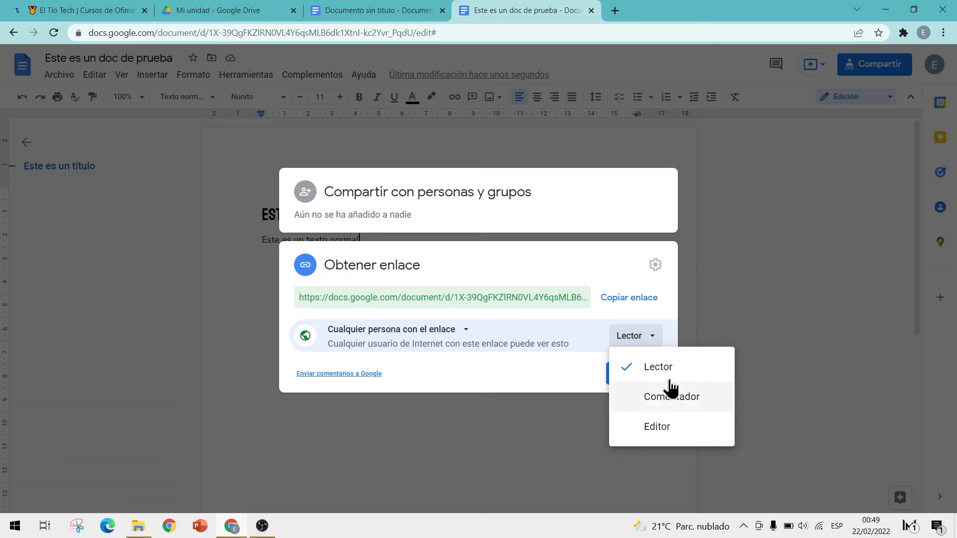
left_click(658, 428)
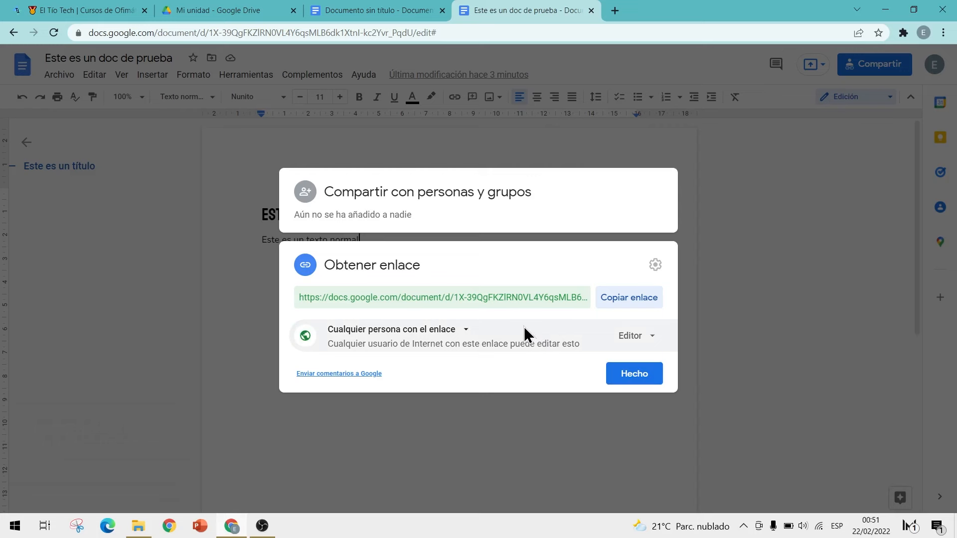
left_click(620, 375)
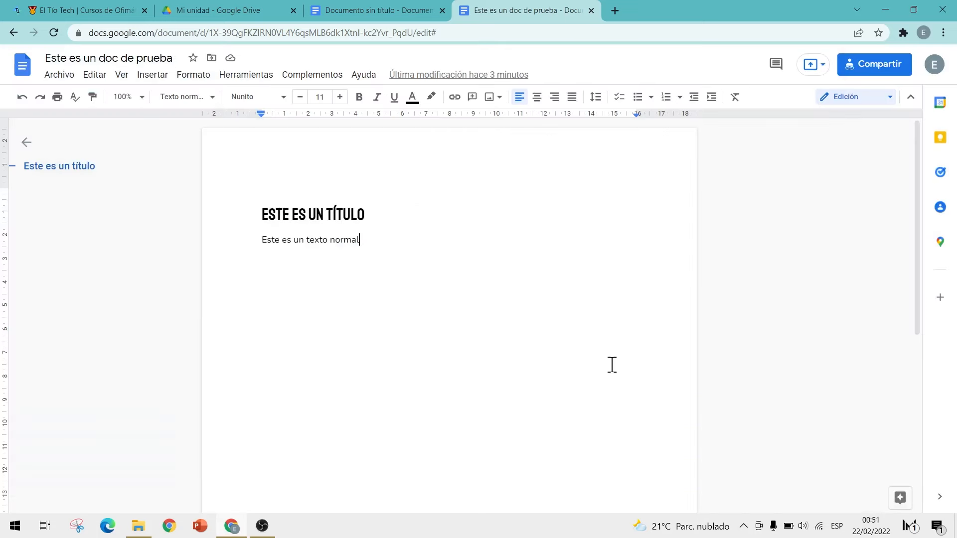
left_click(63, 78)
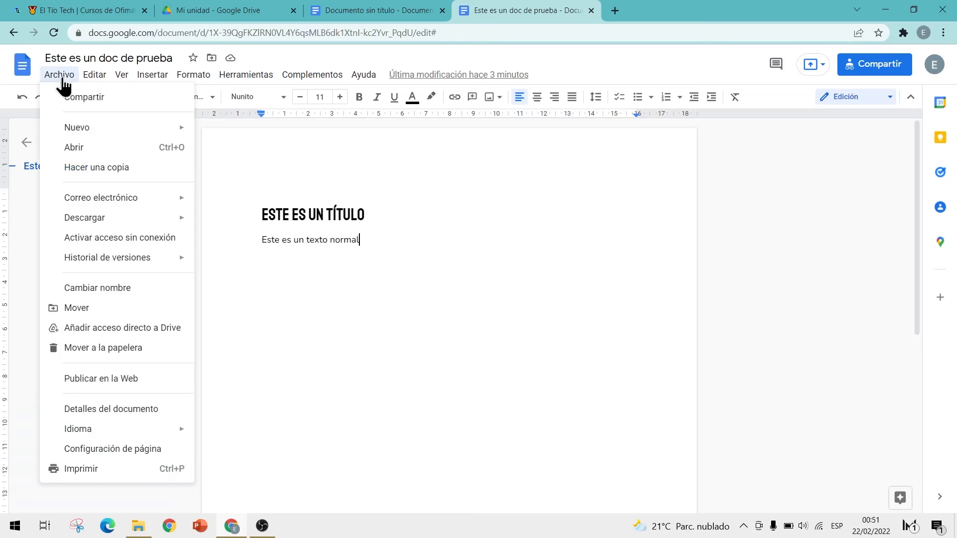
mouse_move(98, 217)
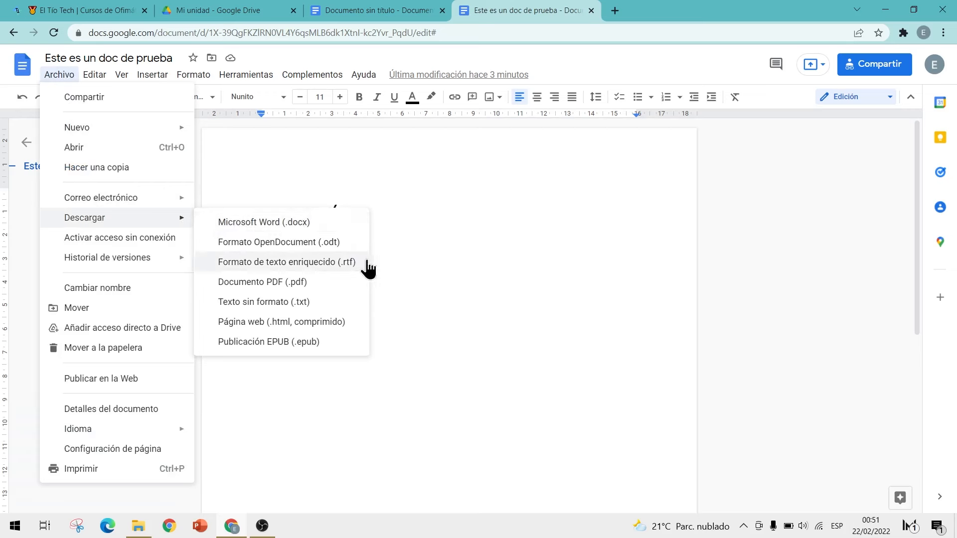
left_click(396, 241)
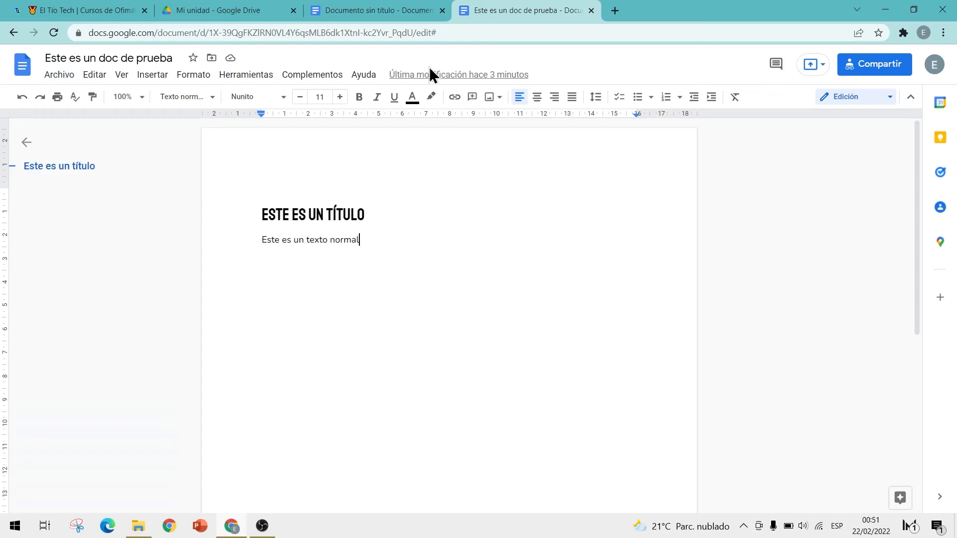
Step: Change the URL ending to export?format=pdf and load it in a new tab to download
left_click_drag(416, 33, 438, 33)
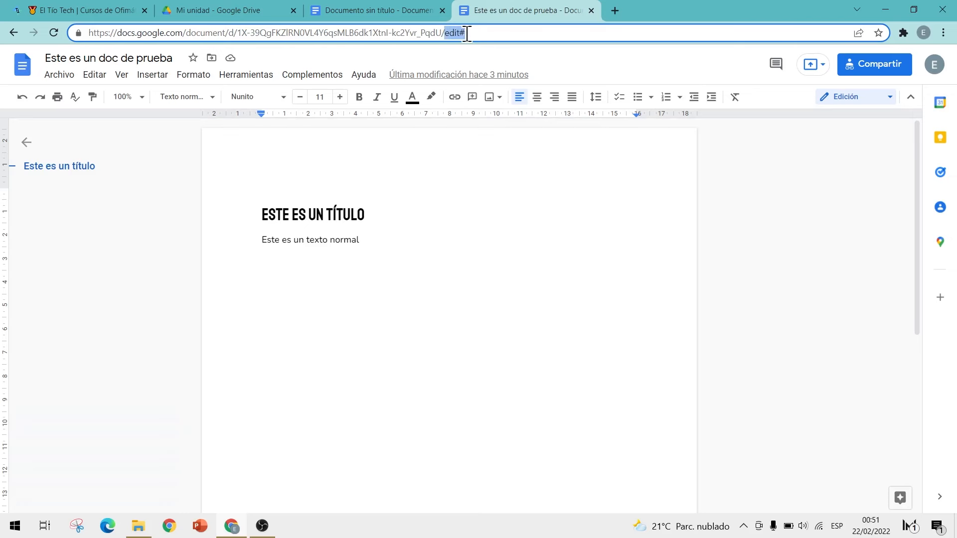
key("BackSpace")
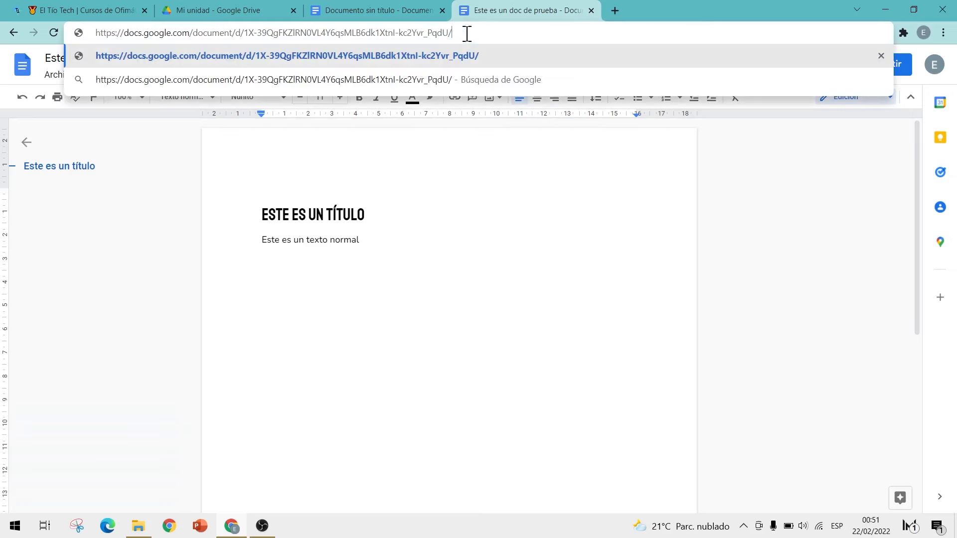
type("export")
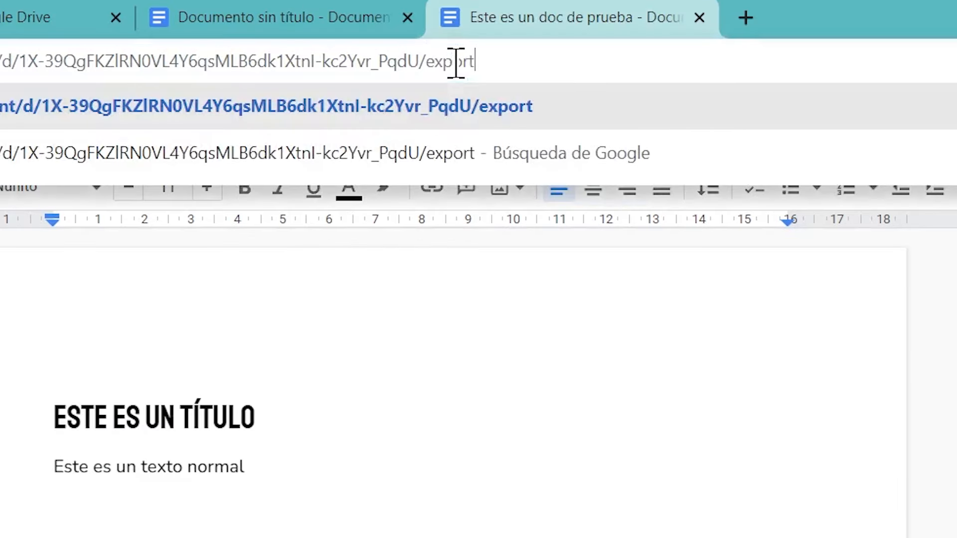
type("?")
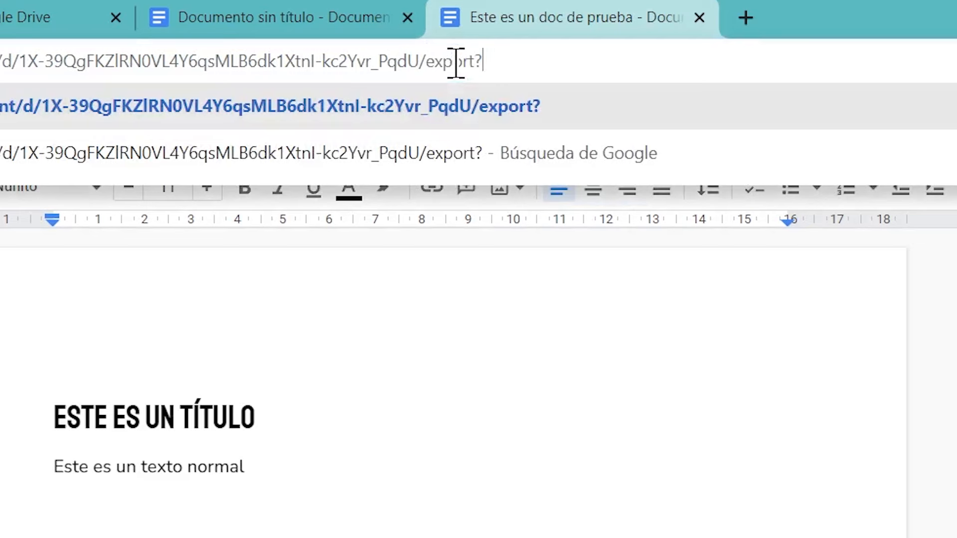
type("format")
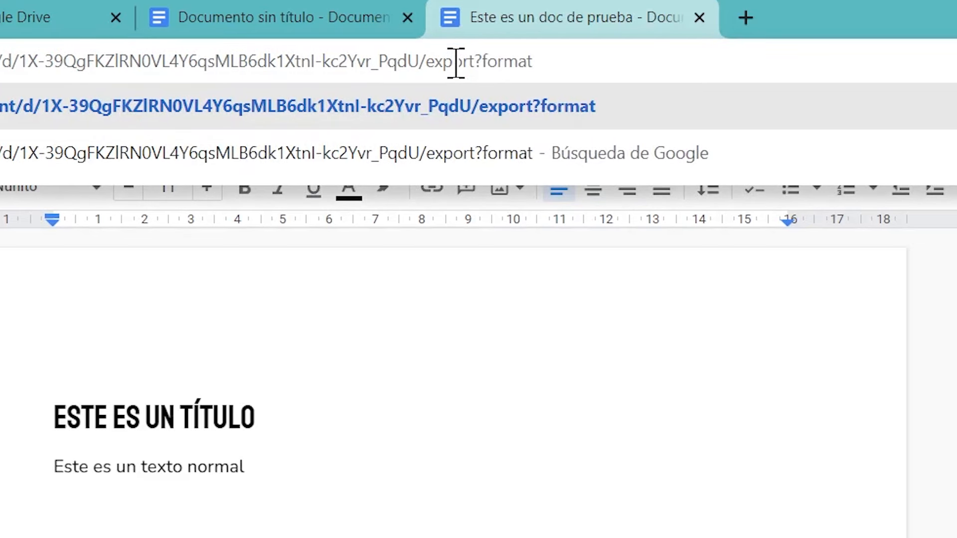
type("=pdf")
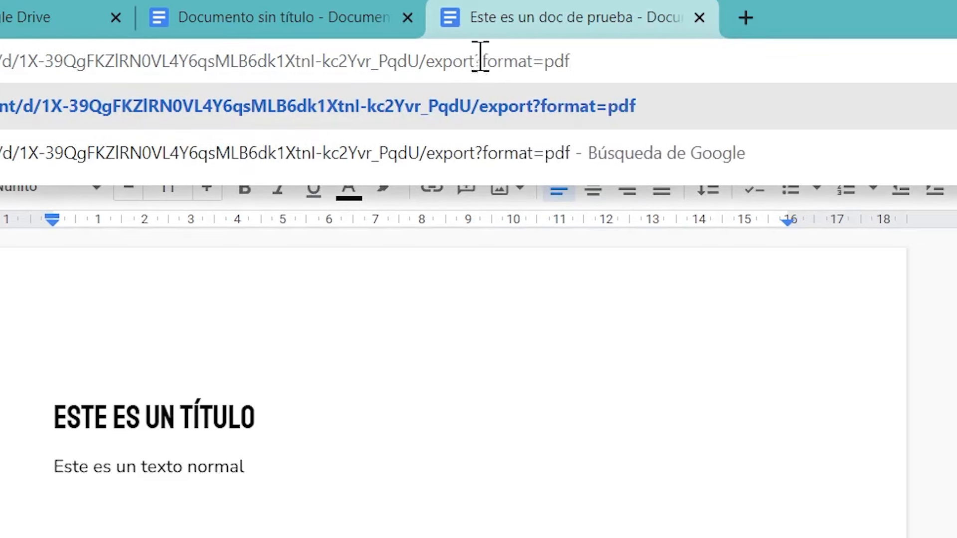
left_click_drag(577, 69, 80, 31)
key("ctrl+c")
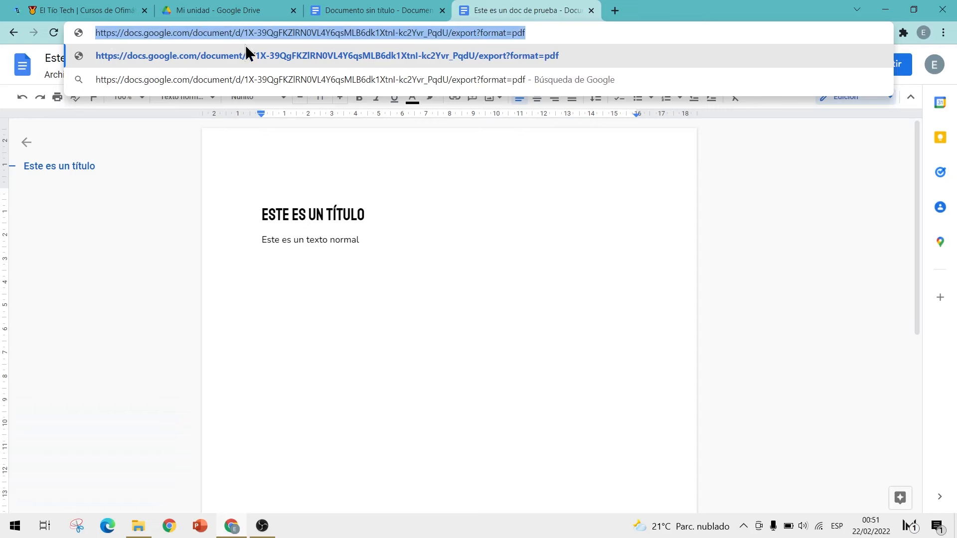
left_click(616, 9)
key("ctrl+v")
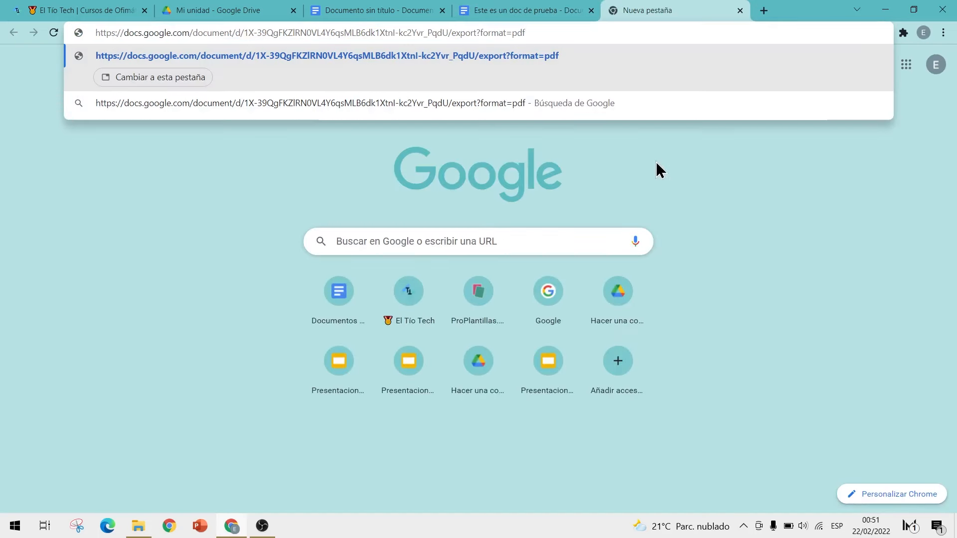
key("Return")
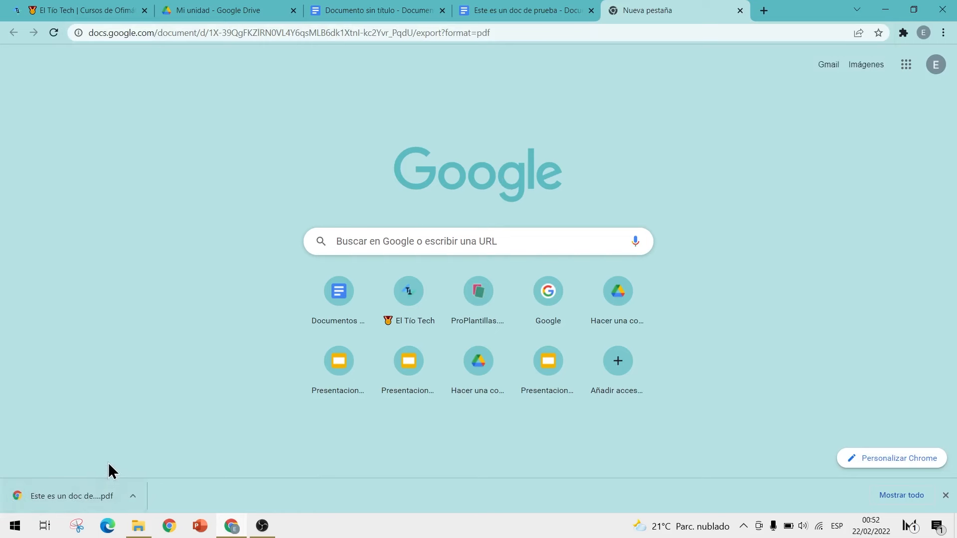
Step: Open the downloaded 'Este es un doc de prueba.pdf' and check its contents
left_click_drag(417, 33, 35, 43)
left_click(536, 32)
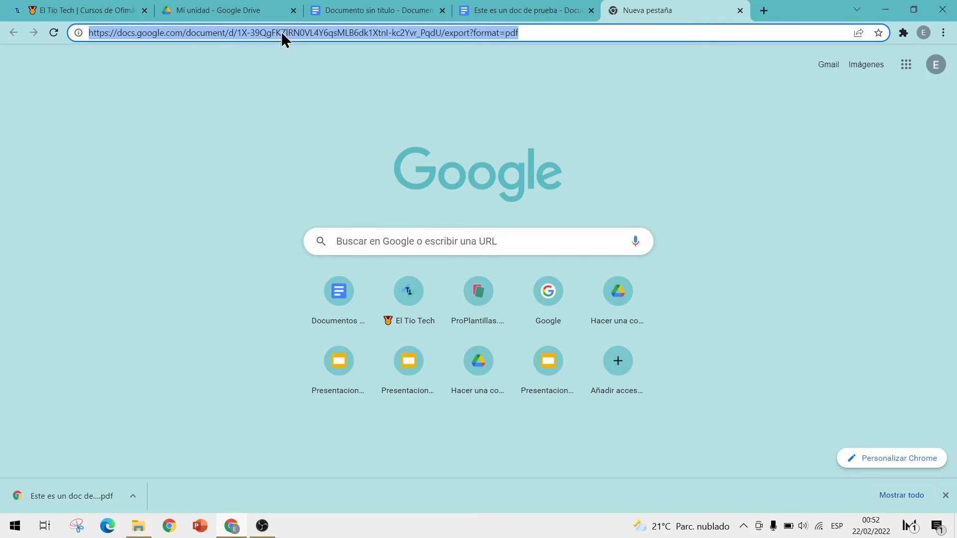
left_click(67, 495)
scroll(507, 234, "down", 5)
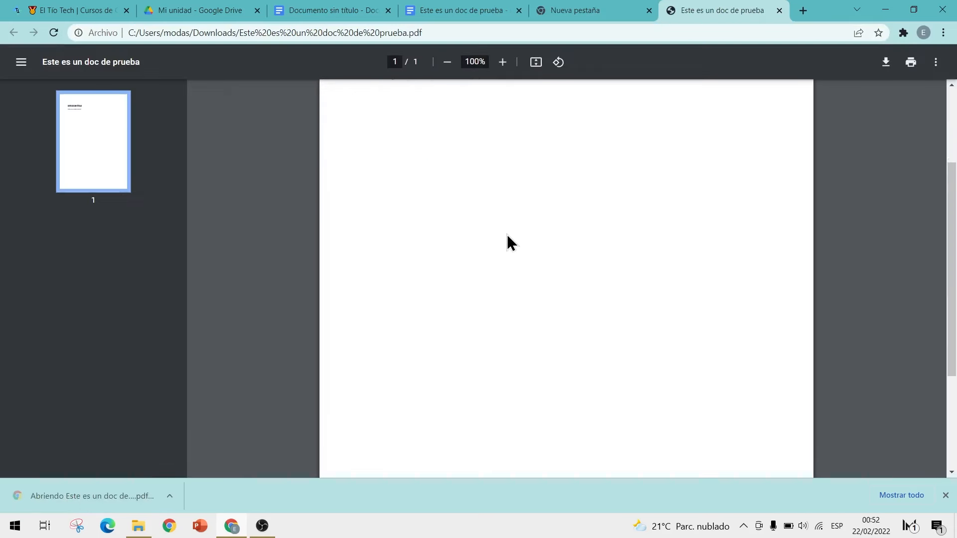
scroll(507, 234, "up", 3)
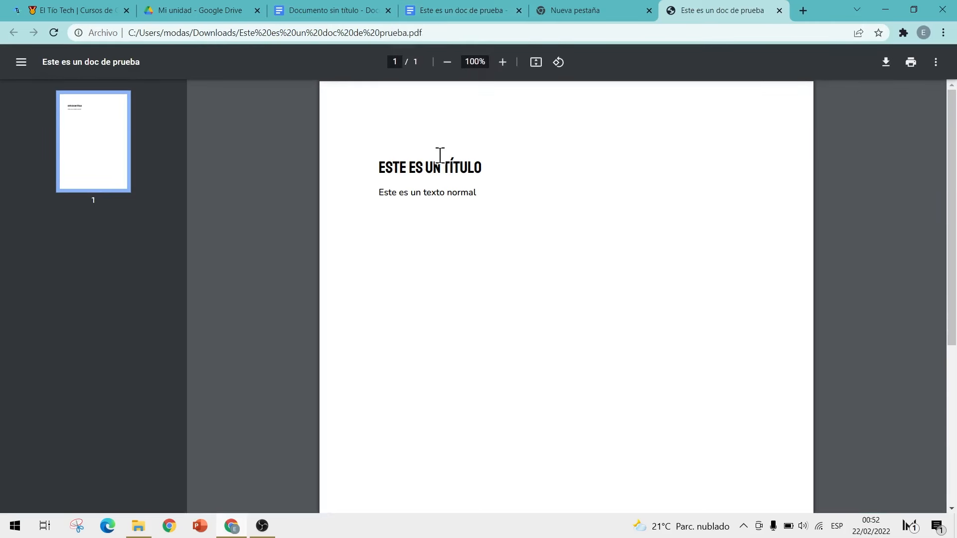
Step: Return to the test document and look over the File menu's download formats
left_click(327, 9)
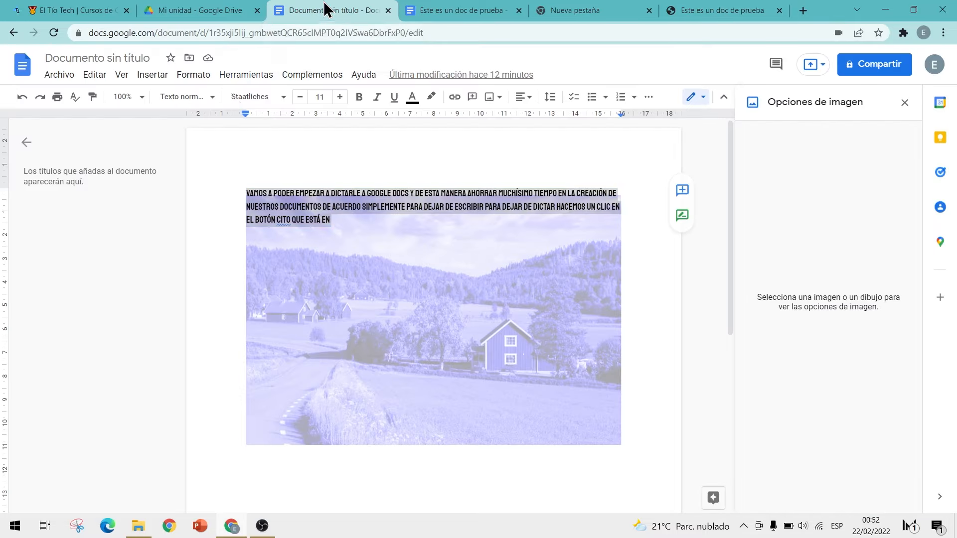
left_click(504, 9)
left_click(61, 75)
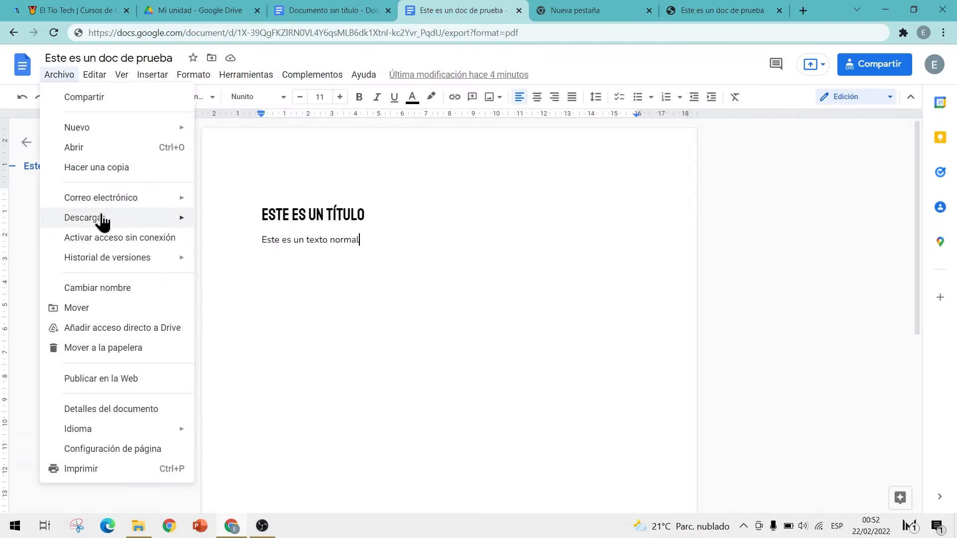
mouse_move(103, 222)
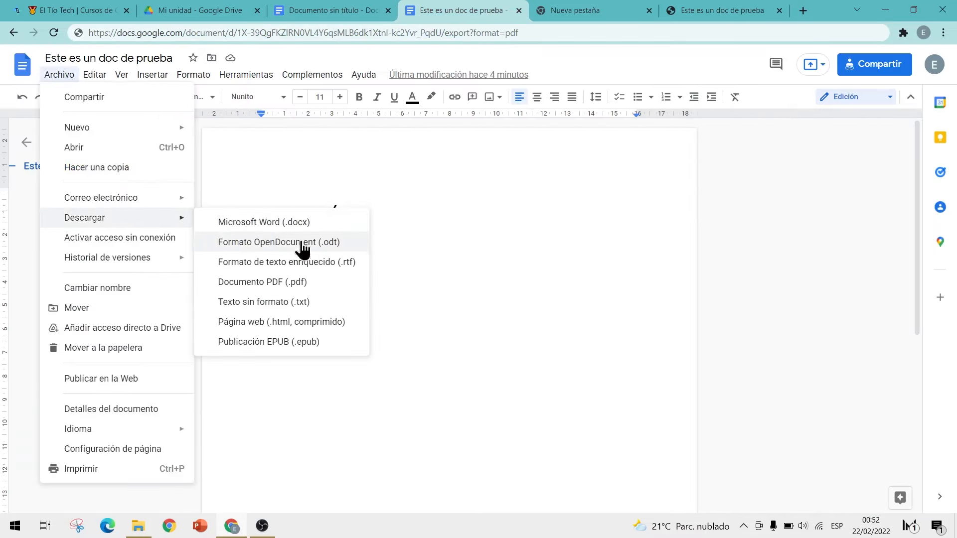
left_click(494, 334)
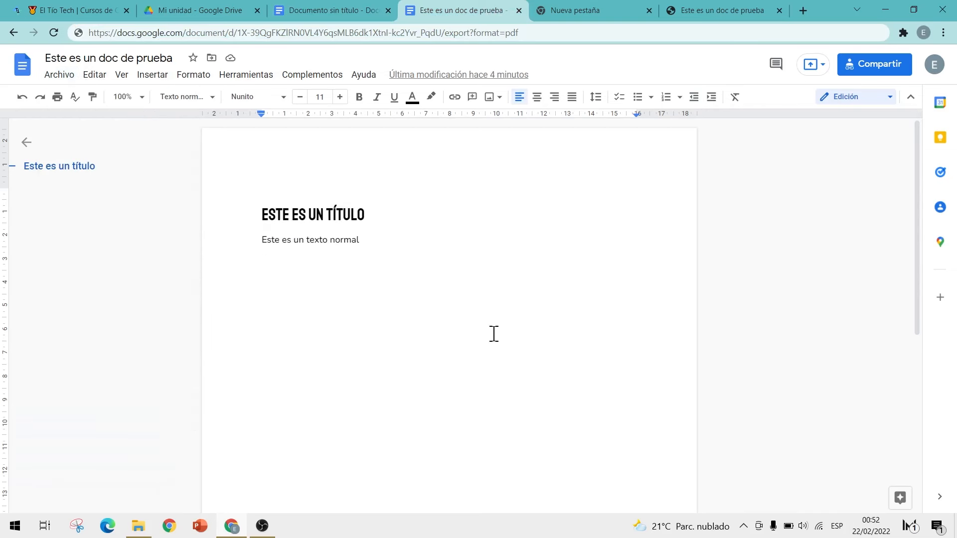
Step: Replace export?format=pdf with preview in the URL and load it in a new tab
left_click_drag(524, 32, 446, 38)
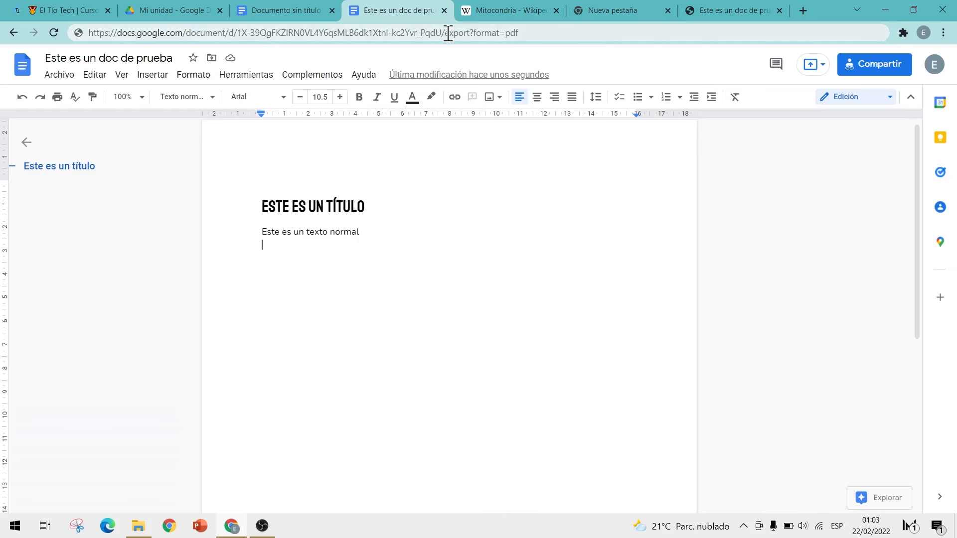
left_click_drag(446, 33, 524, 33)
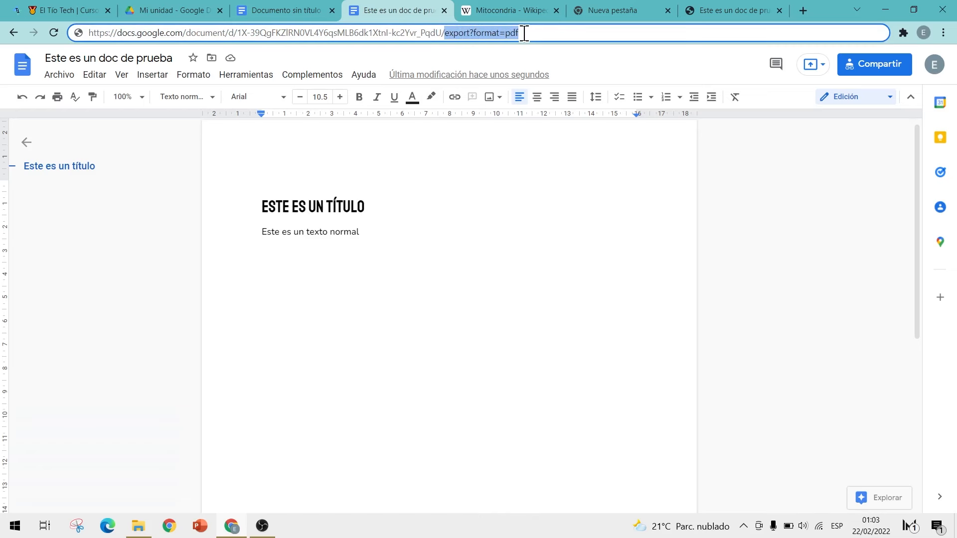
type("previ")
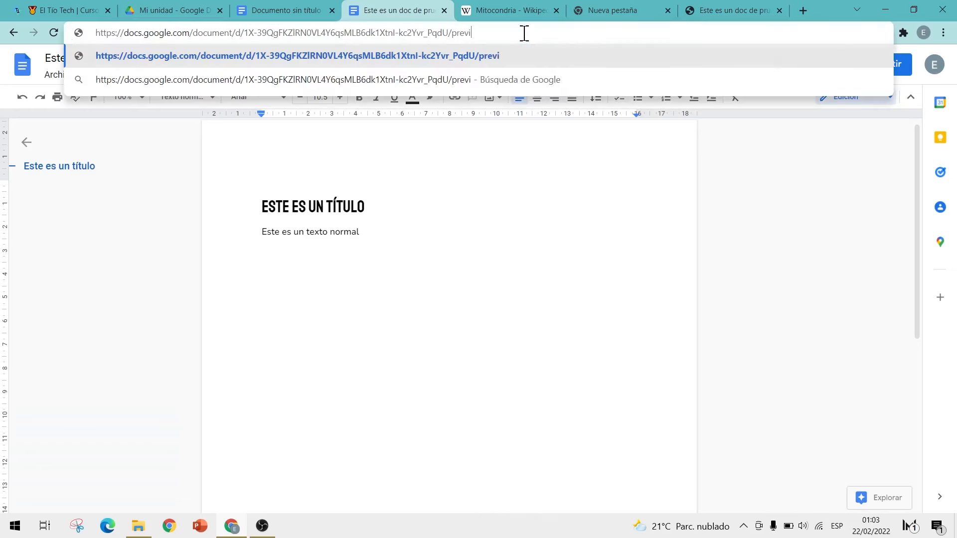
type("ew")
left_click_drag(523, 32, 88, 43)
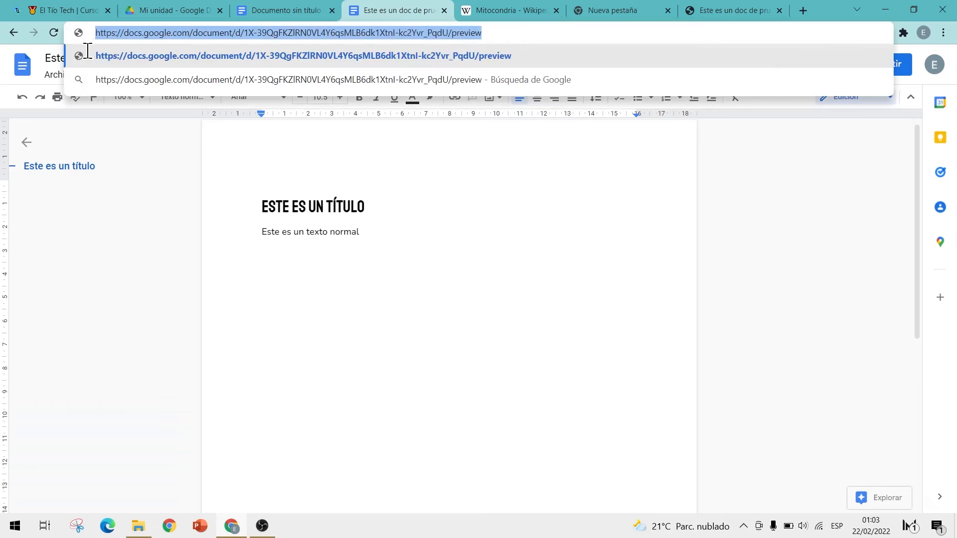
left_click(803, 11)
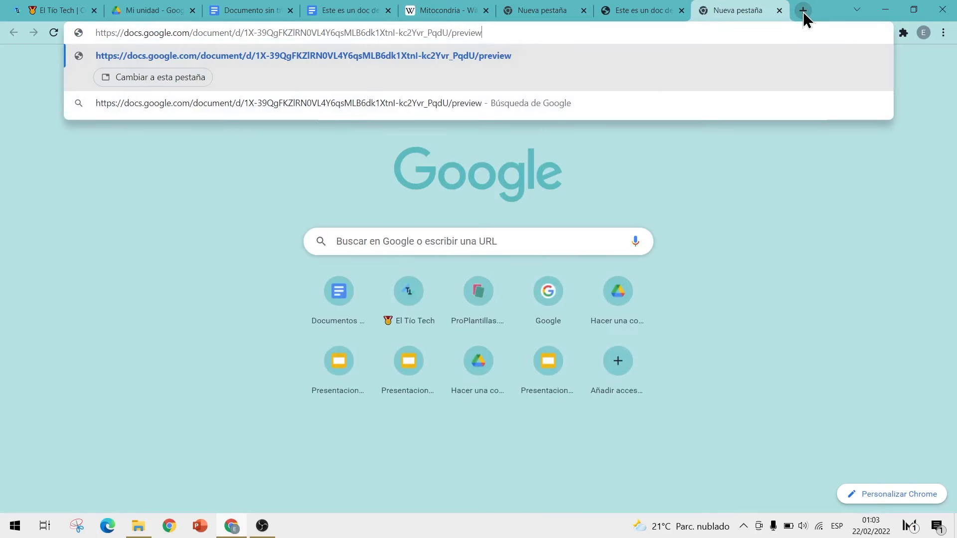
key("Return")
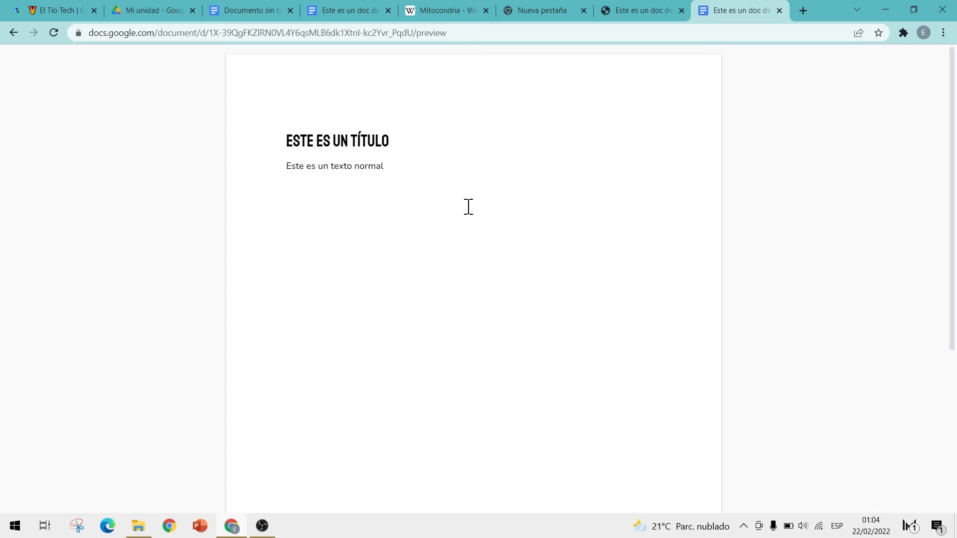
Step: Inspect the read-only preview page showing the heading and body line
scroll(500, 202, "down", 4)
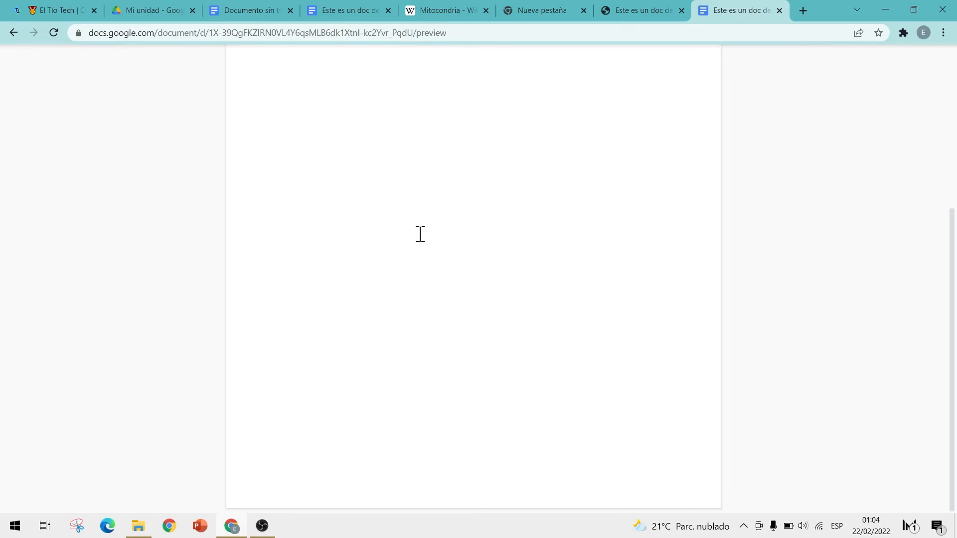
scroll(457, 316, "up", 5)
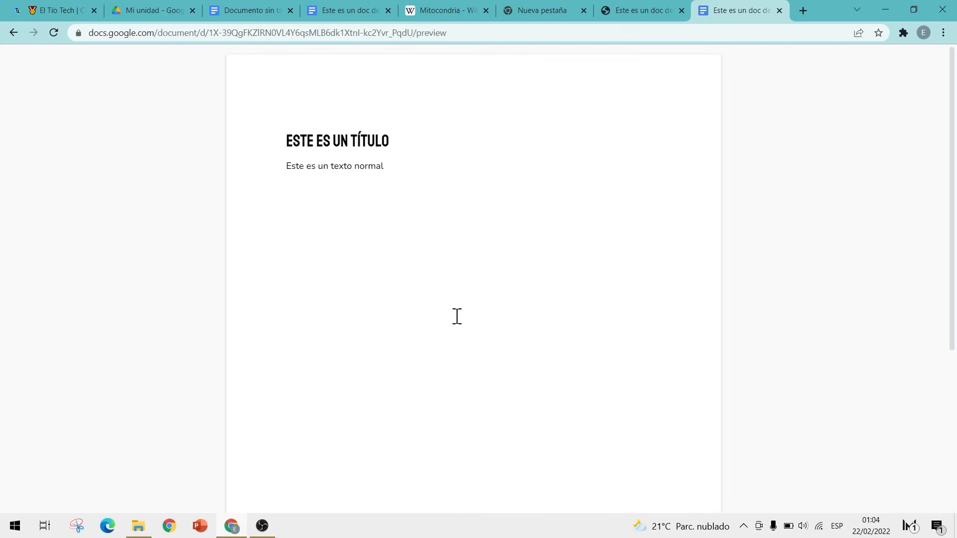
left_click(471, 27)
left_click_drag(395, 174, 282, 142)
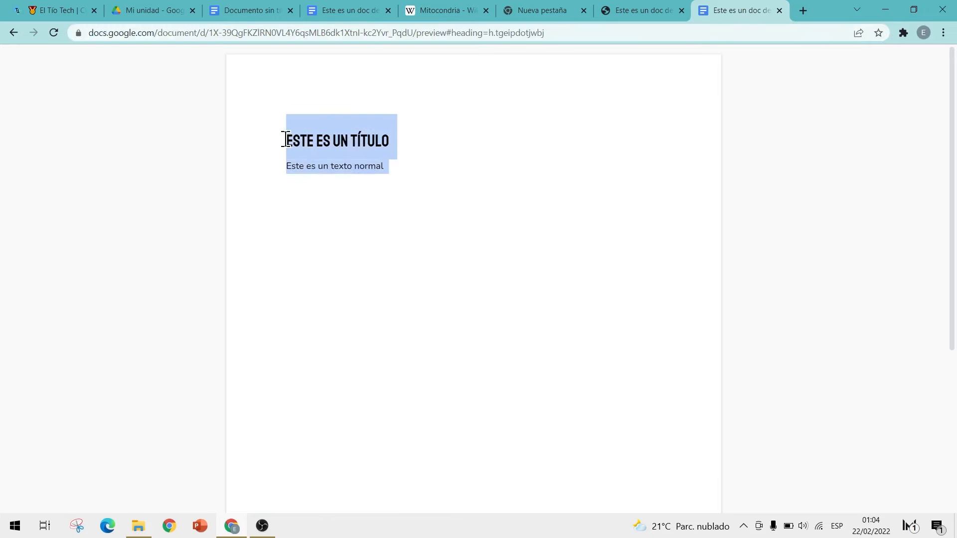
left_click(408, 165)
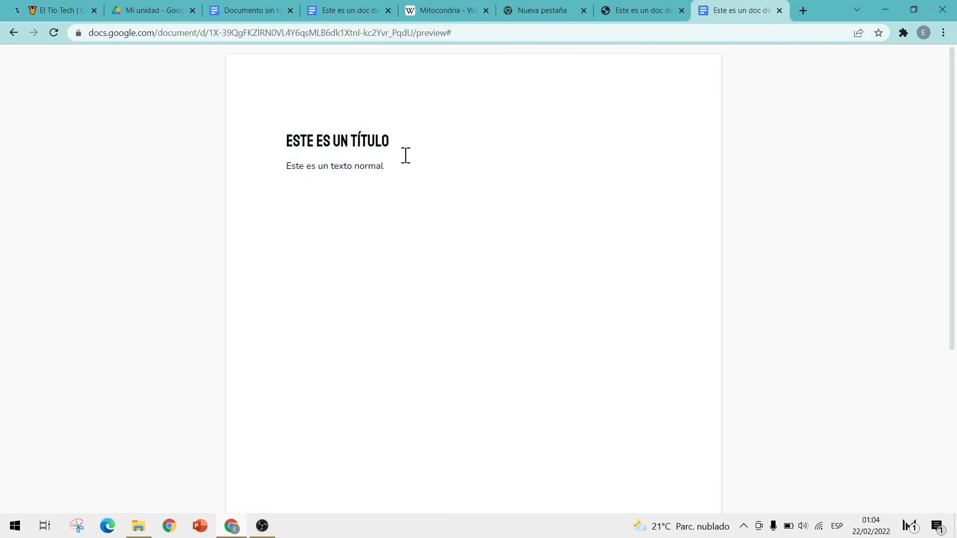
Step: Change the editor tab's address ending to preview, then return to the preview tab
left_click(355, 9)
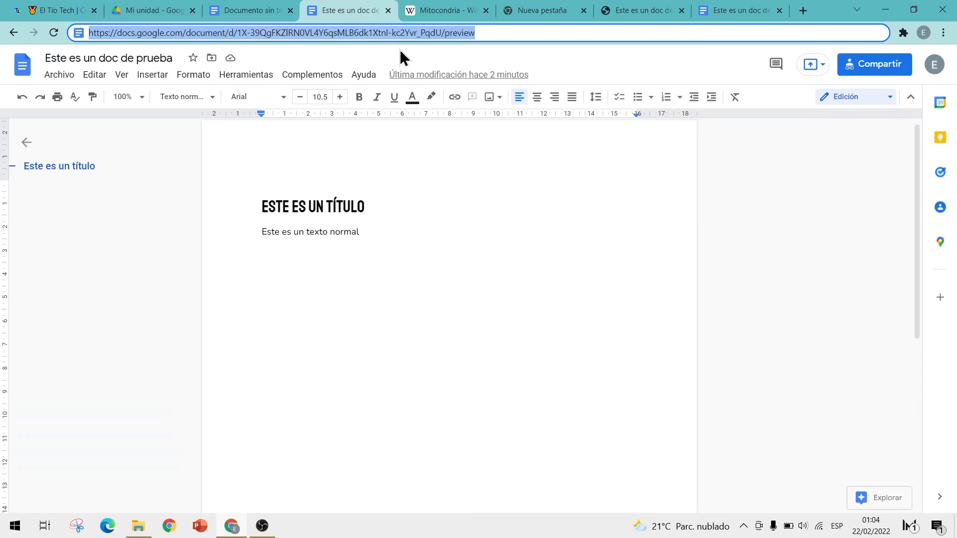
left_click(459, 38)
left_click_drag(446, 33, 519, 29)
type("ed")
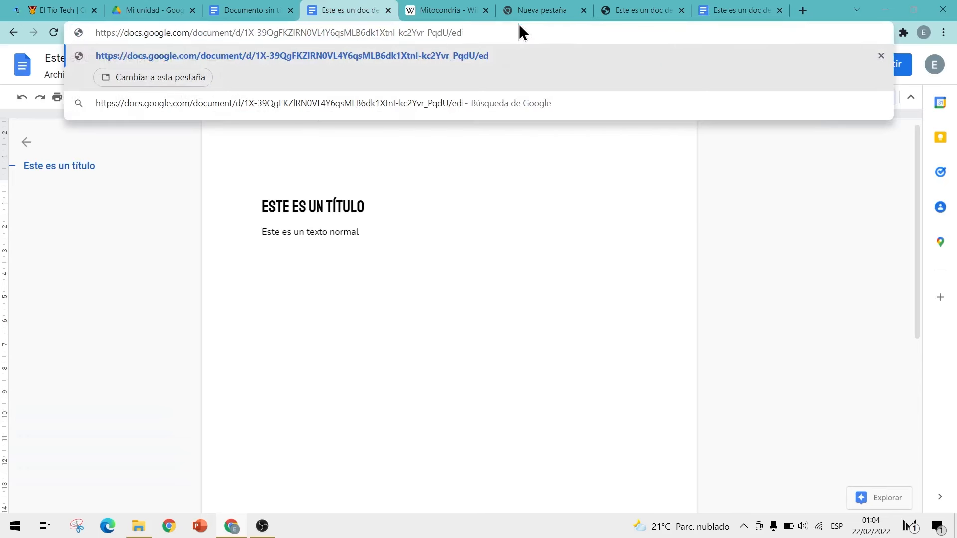
type("it")
key("BackSpace")
key("BackSpace")
key("BackSpace")
key("BackSpace")
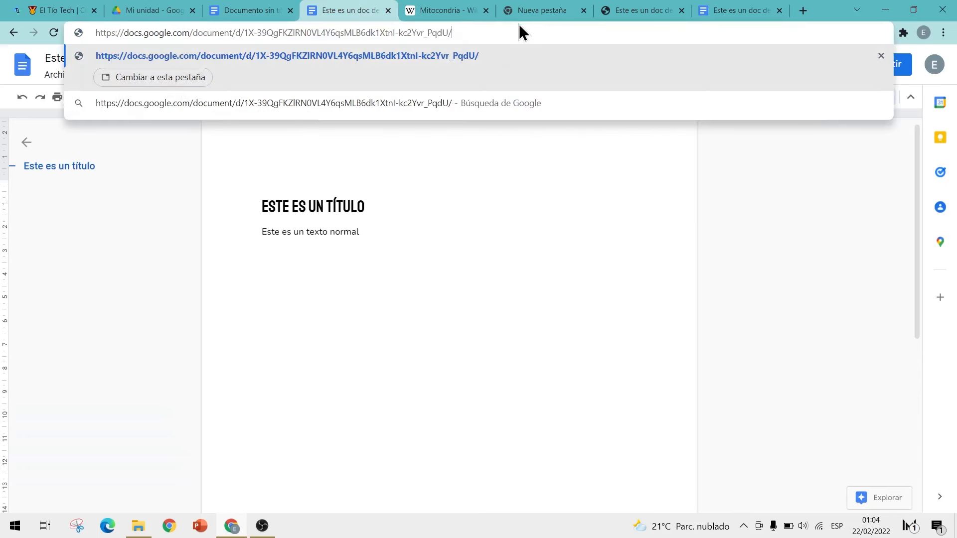
type("preview")
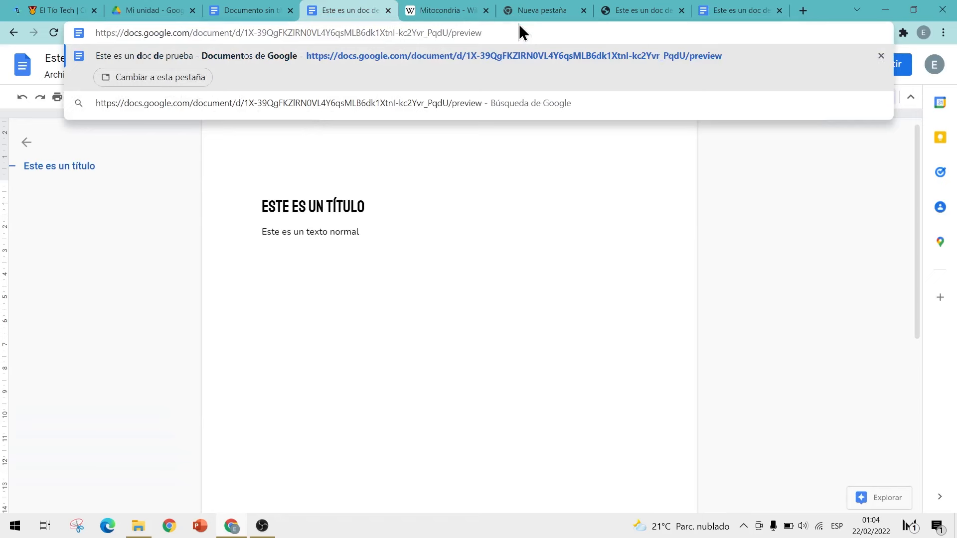
left_click(720, 10)
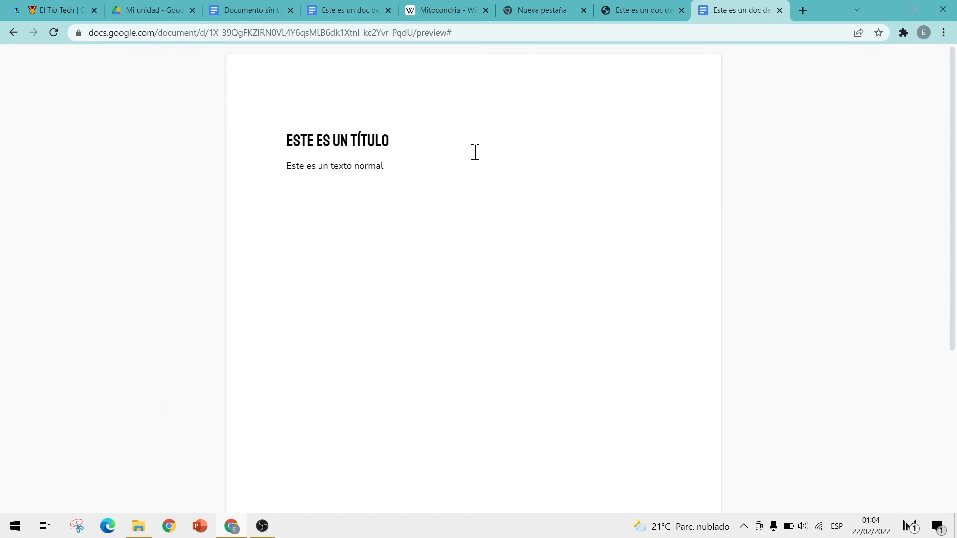
left_click(352, 11)
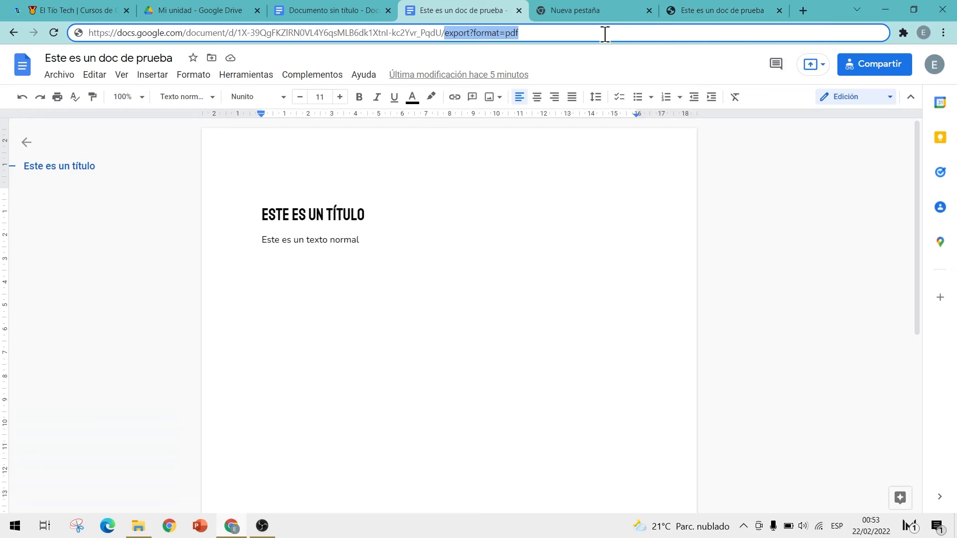
left_click(53, 80)
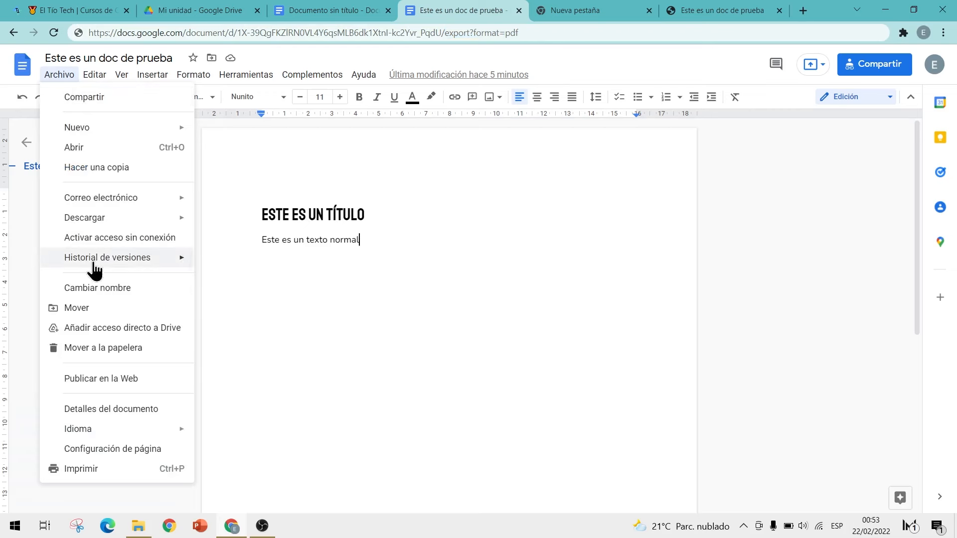
mouse_move(95, 272)
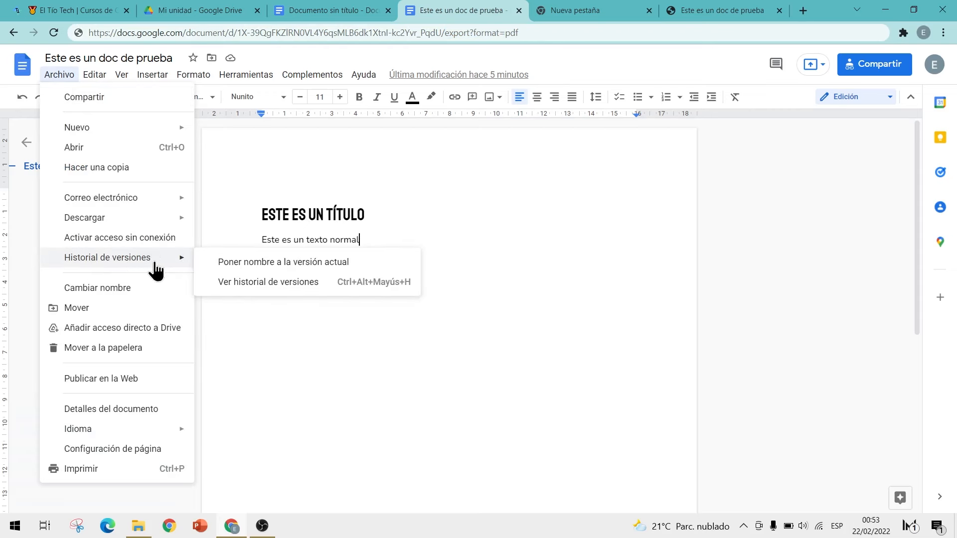
left_click(259, 288)
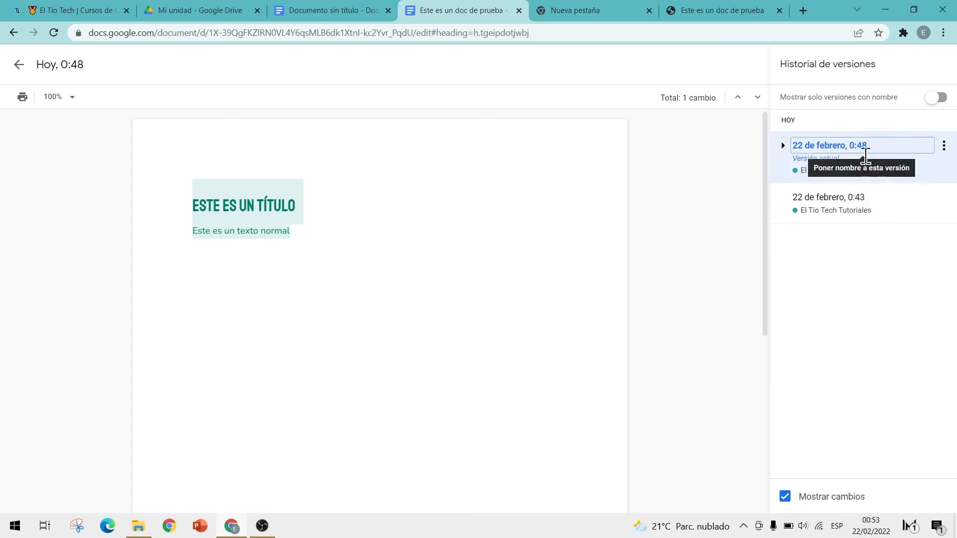
left_click(840, 210)
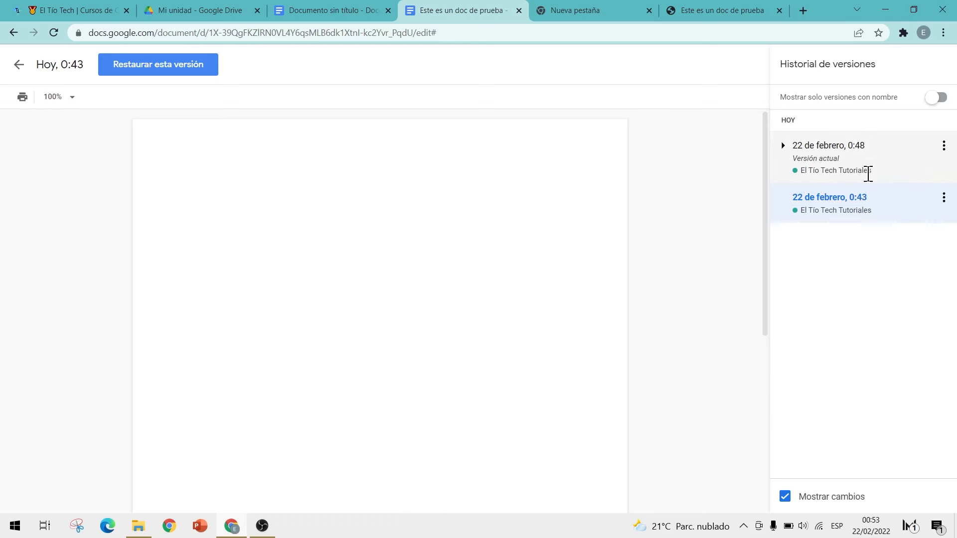
Step: Save the current document version under the name 'Prueba 1.0' from the Archivo menu
left_click(16, 66)
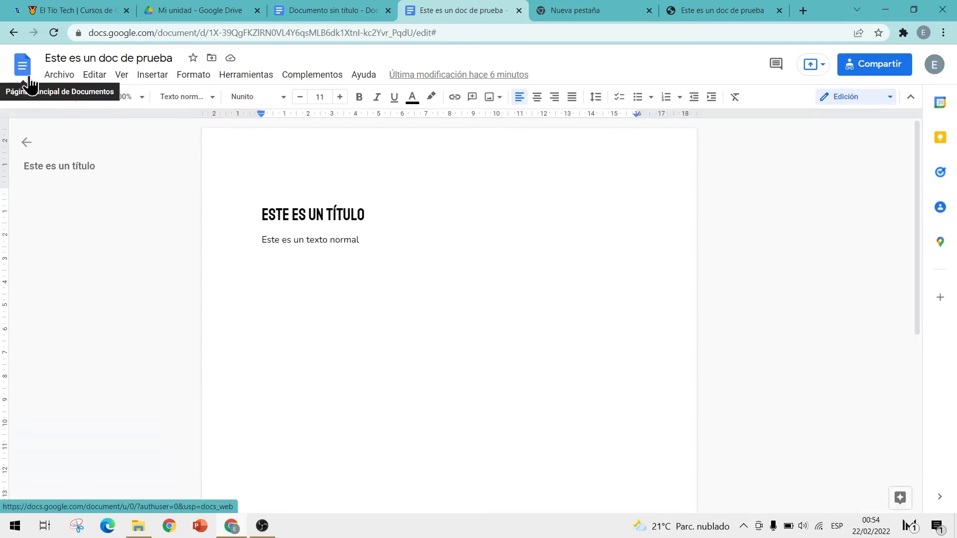
left_click(60, 76)
mouse_move(120, 259)
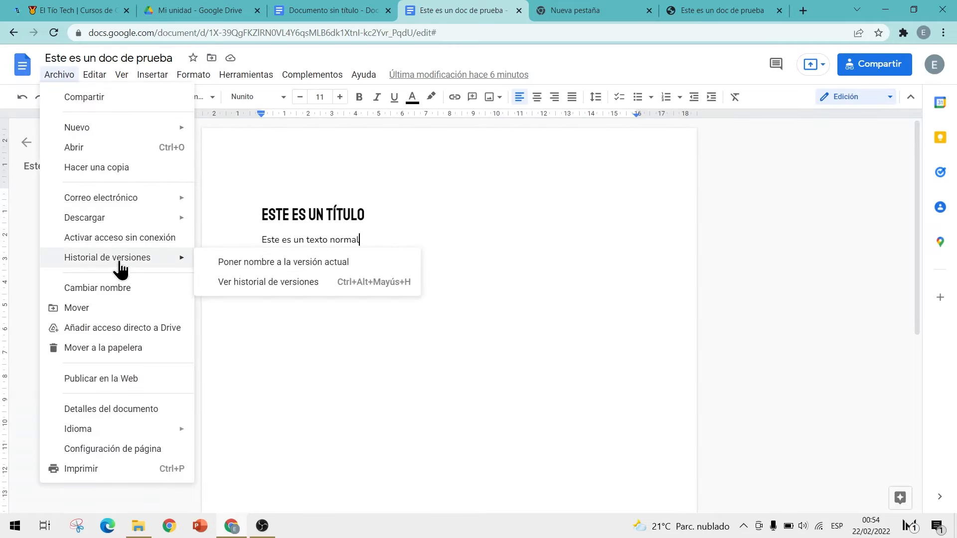
left_click(264, 265)
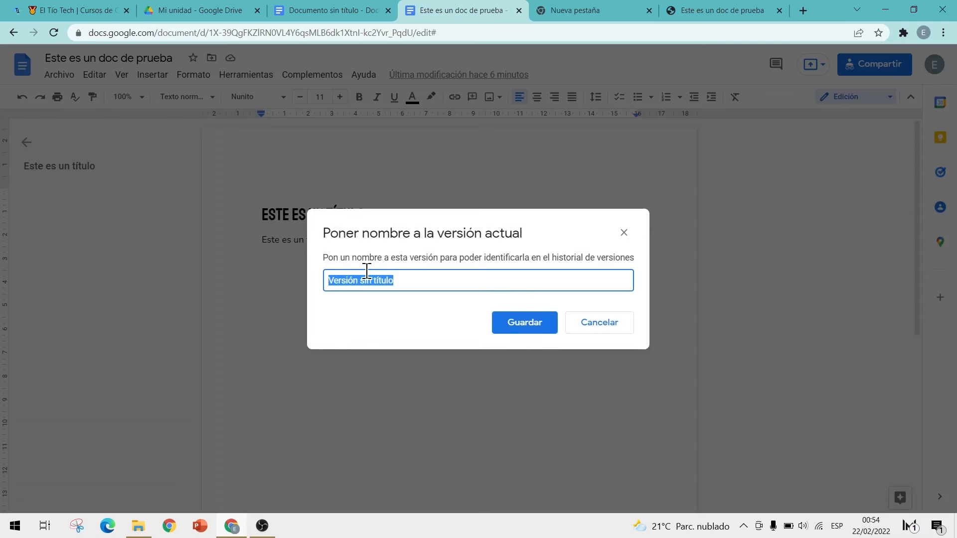
type("Esta es la ver")
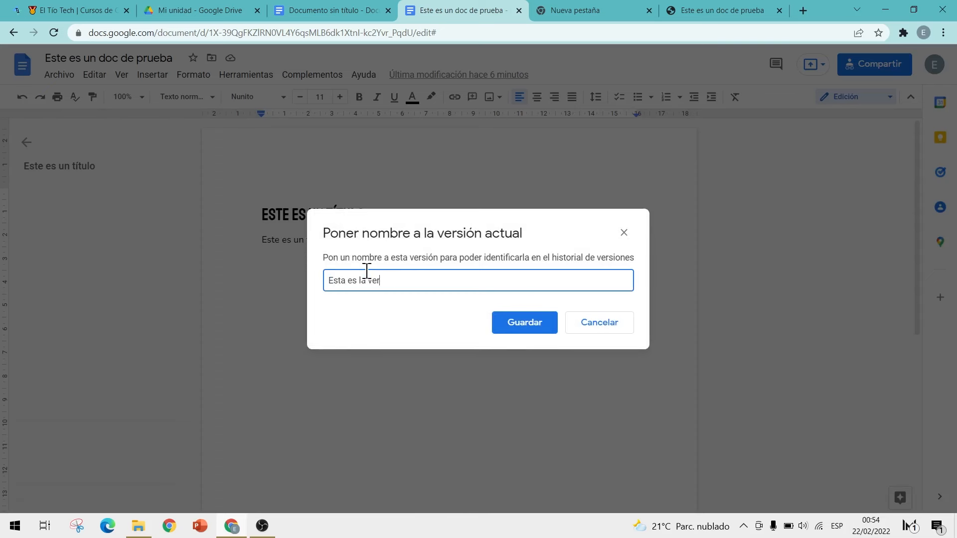
type("sión inicia")
key("BackSpace")
key("BackSpace")
key("BackSpace")
key("BackSpace")
key("BackSpace")
key("BackSpace")
key("BackSpace")
key("BackSpace")
key("BackSpace")
key("BackSpace")
key("BackSpace")
key("BackSpace")
key("BackSpace")
key("BackSpace")
key("BackSpace")
key("BackSpace")
key("BackSpace")
key("BackSpace")
key("BackSpace")
key("BackSpace")
type("Prueba 1.0")
left_click(516, 329)
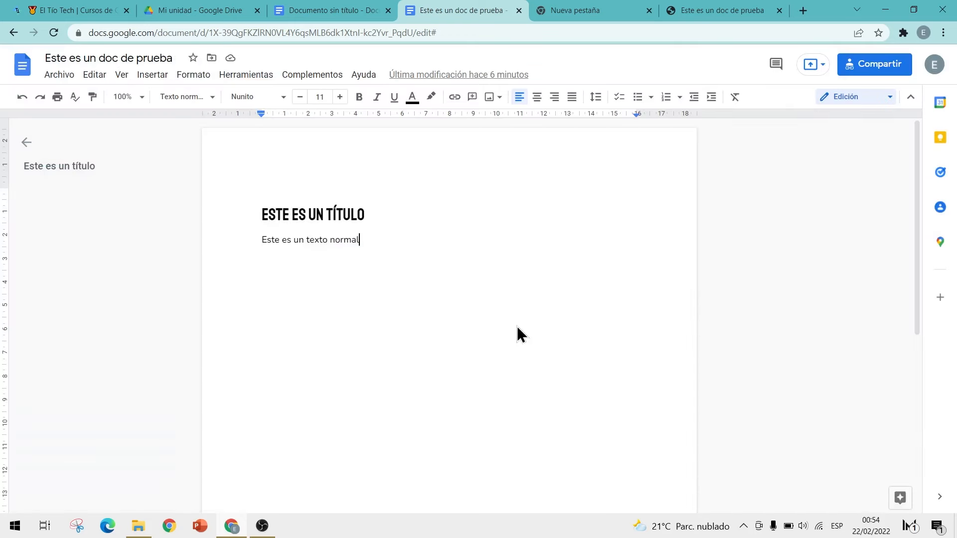
left_click(59, 75)
Step: Review the version history, including the named version and the earlier 0:43 version
mouse_move(93, 259)
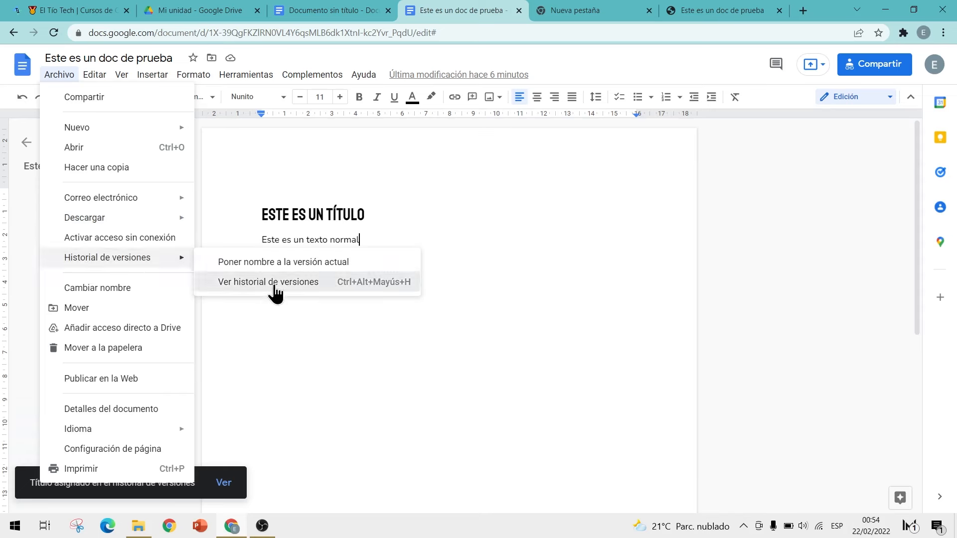
left_click(268, 283)
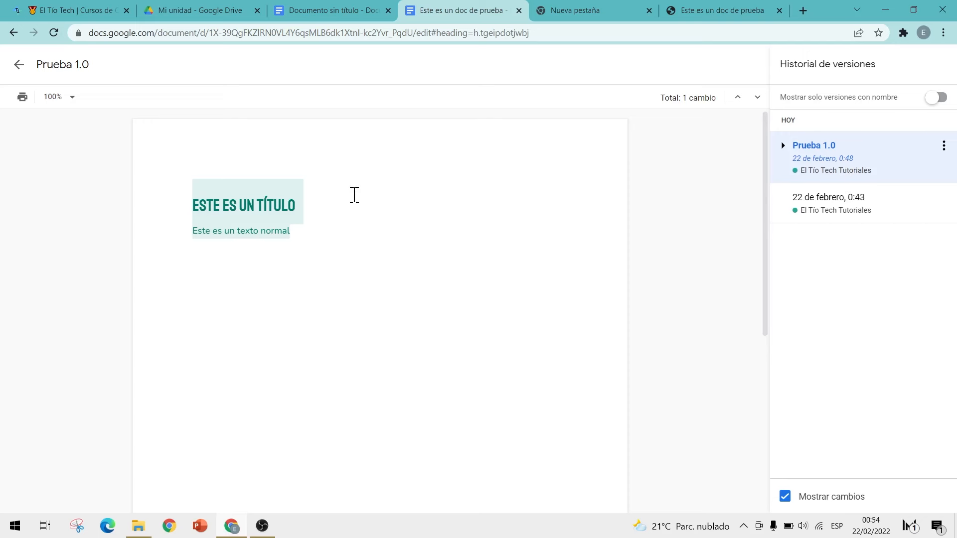
scroll(409, 207, "down", 3)
scroll(408, 207, "up", 3)
left_click(825, 212)
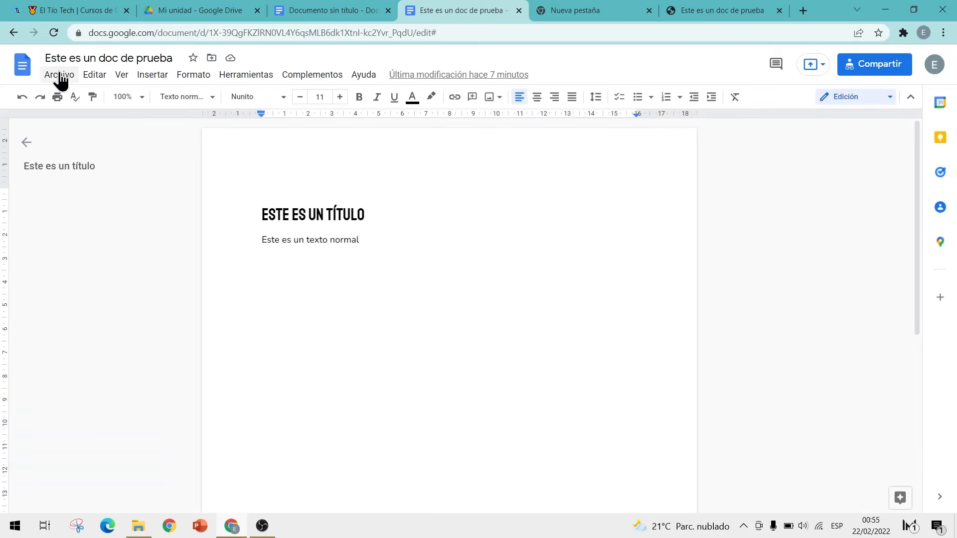
Step: Add a new empty line after 'Este es un texto normal'
left_click(60, 77)
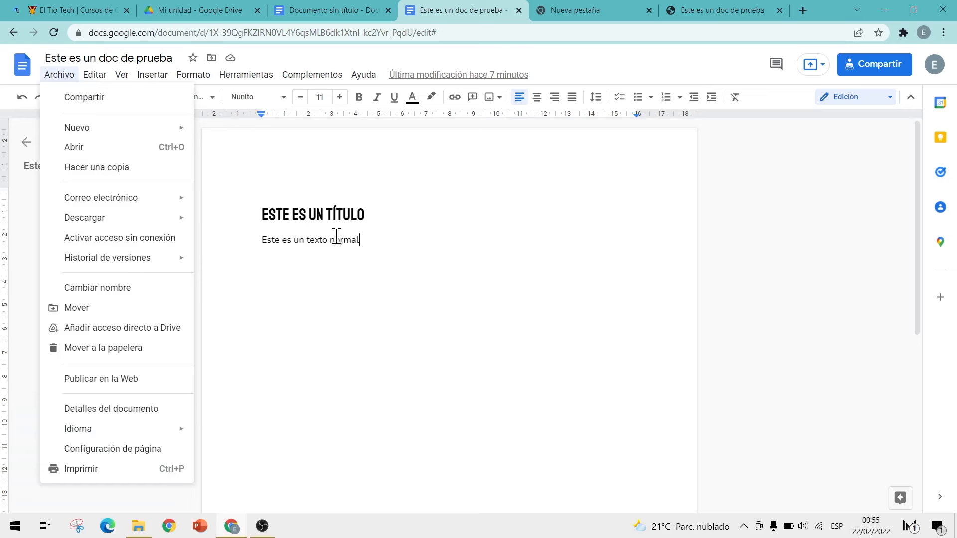
left_click_drag(411, 240, 278, 213)
left_click(425, 254)
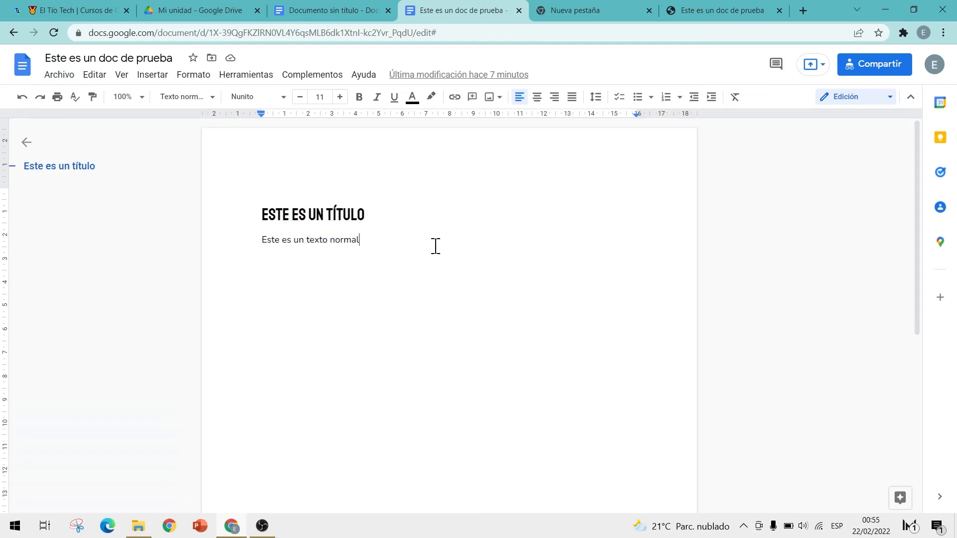
key("Return")
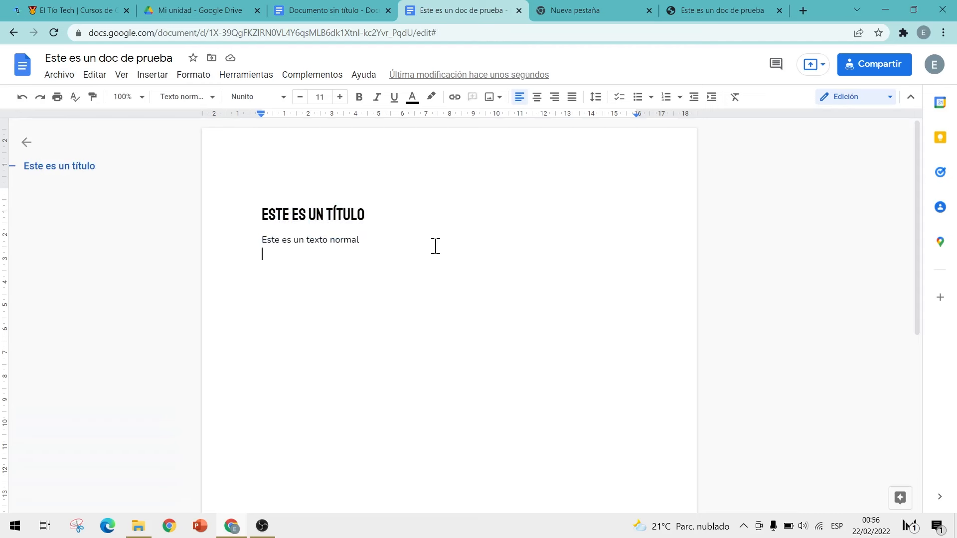
Step: Search Explore for 'la mitocondria' and check its web, Drive and image results
left_click(894, 506)
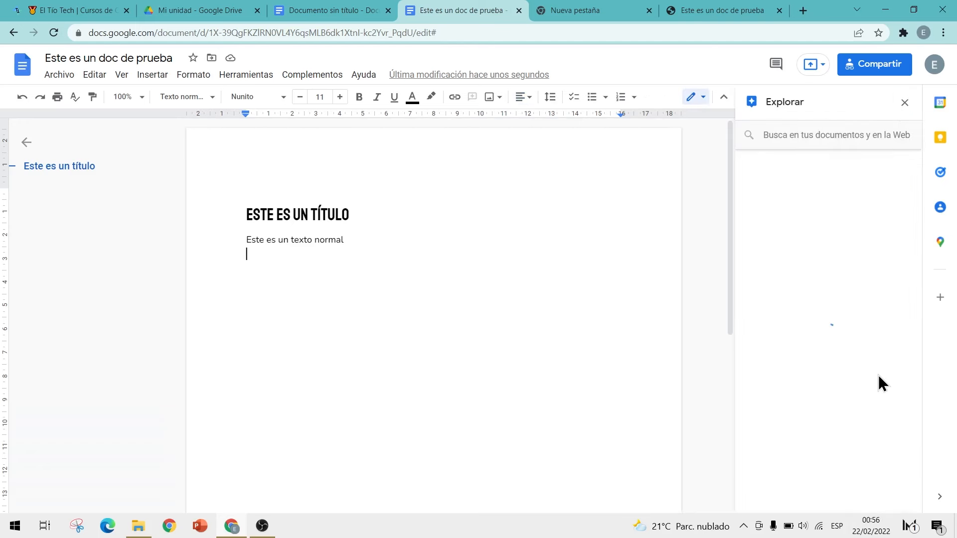
left_click(784, 135)
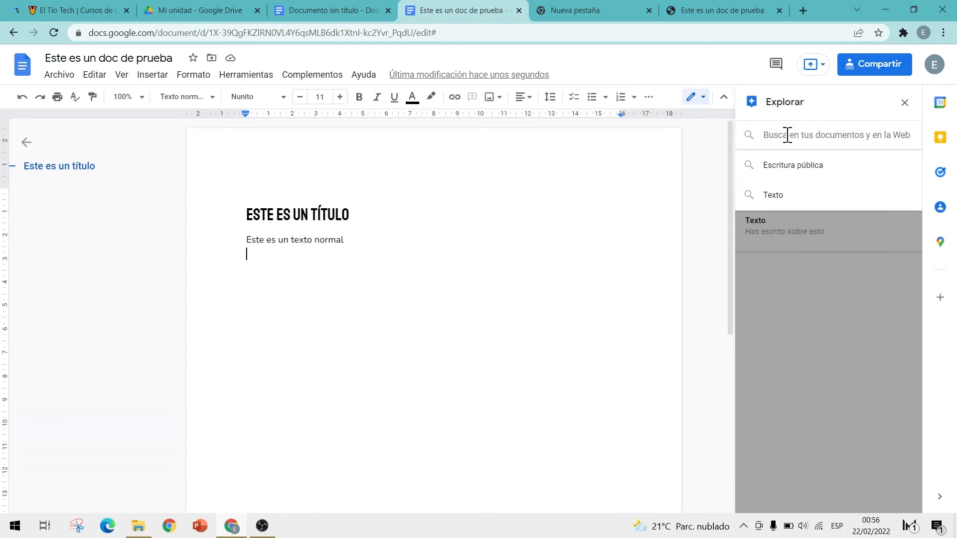
type("la mitocondria")
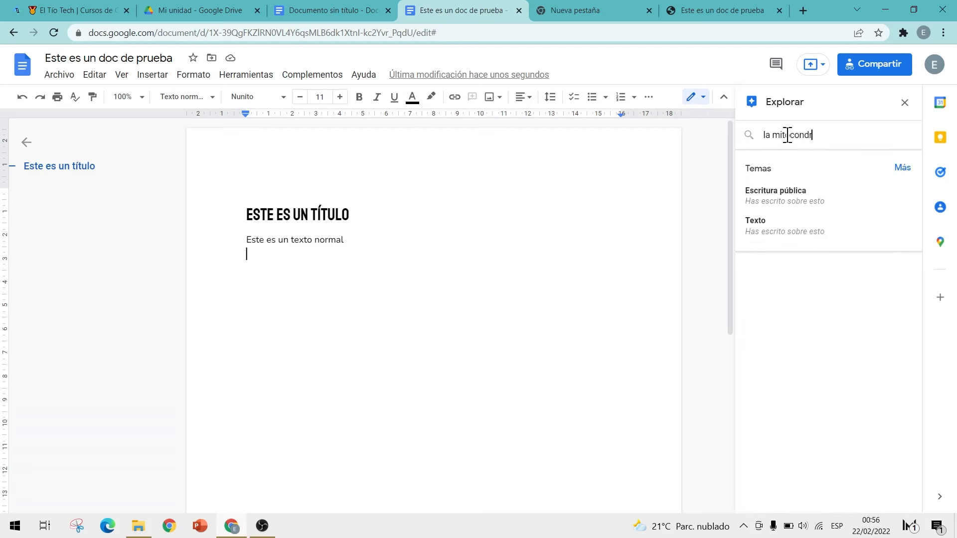
key("Return")
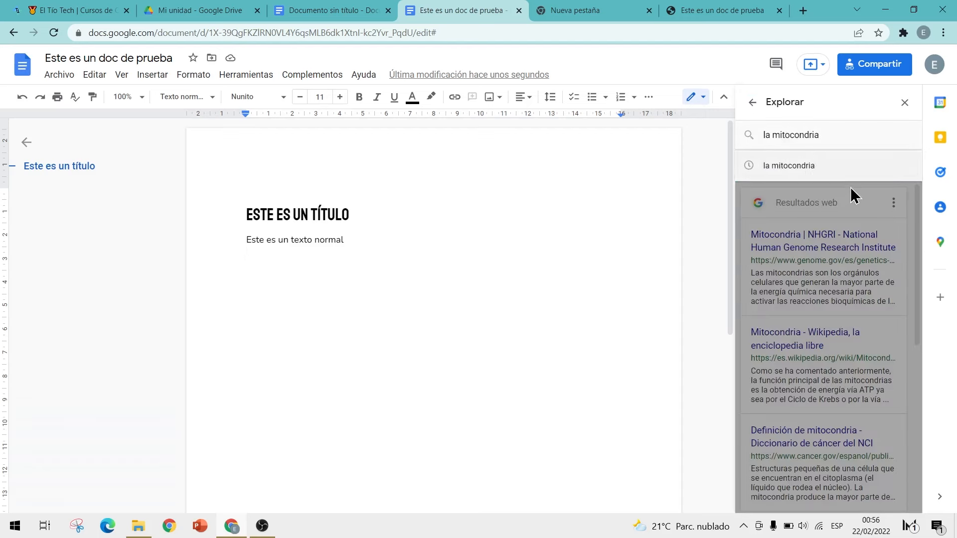
left_click(869, 252)
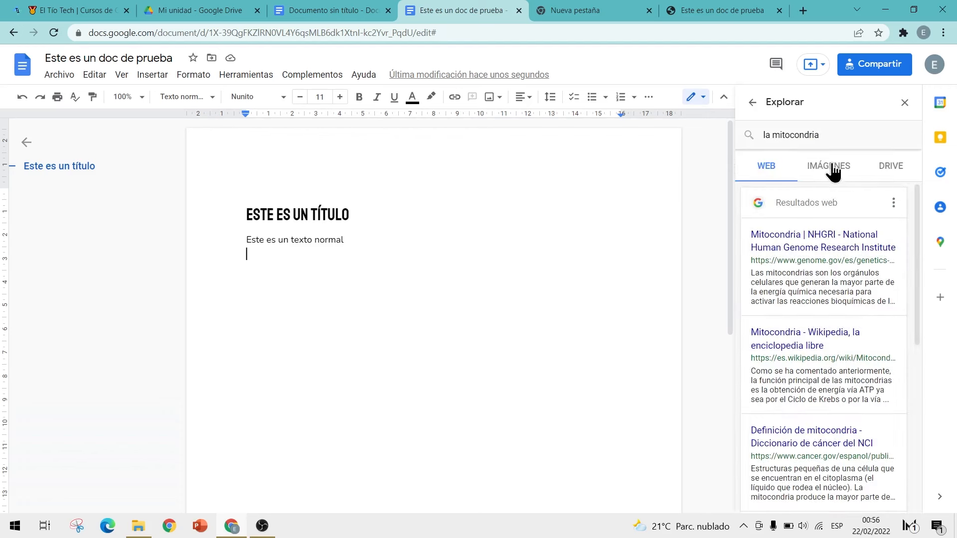
left_click(889, 174)
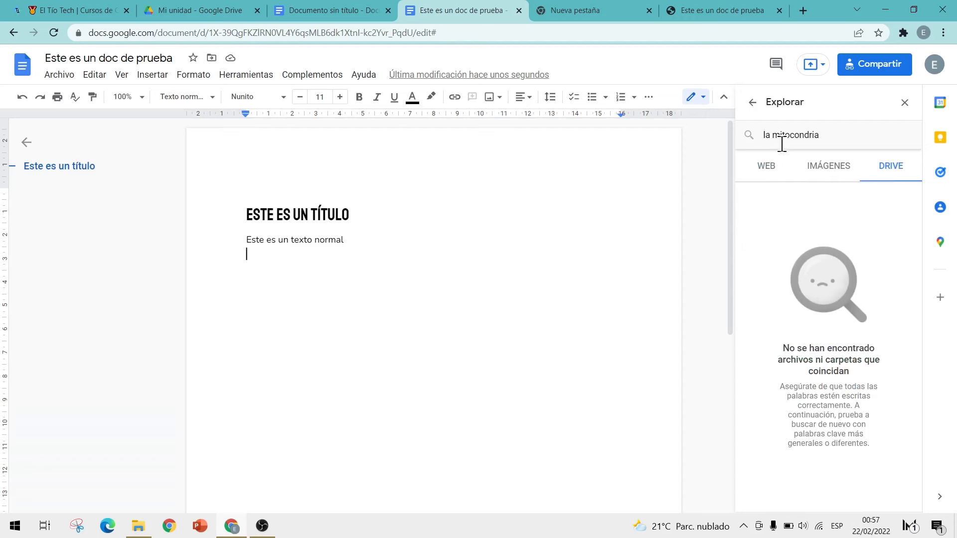
left_click(833, 177)
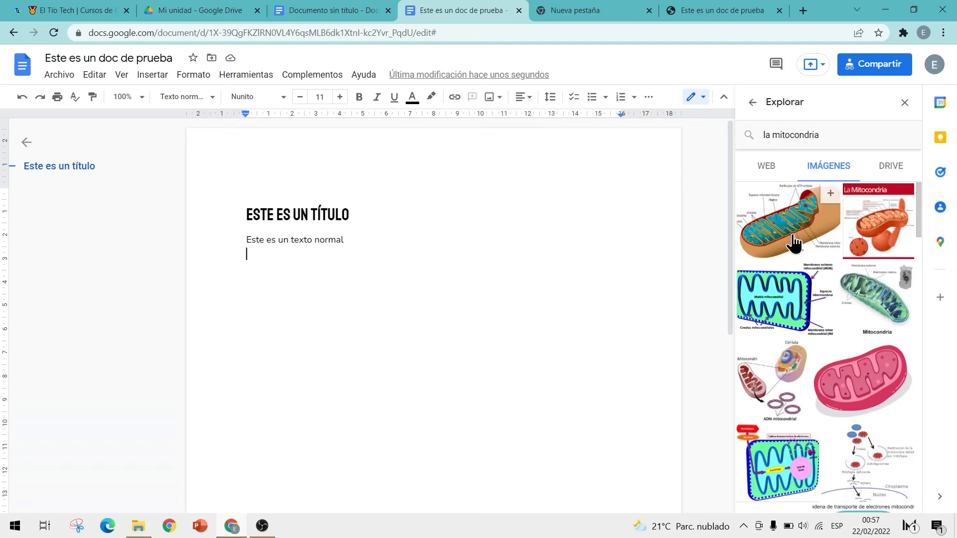
Step: Copy the first paragraph of the Wikipedia Mitocondria article and paste it into the document
left_click(768, 169)
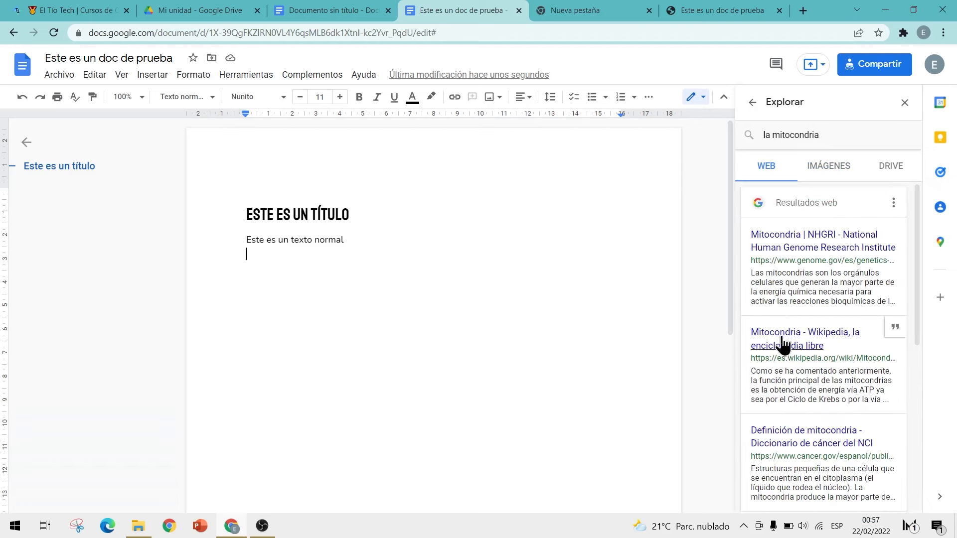
scroll(793, 310, "down", 1)
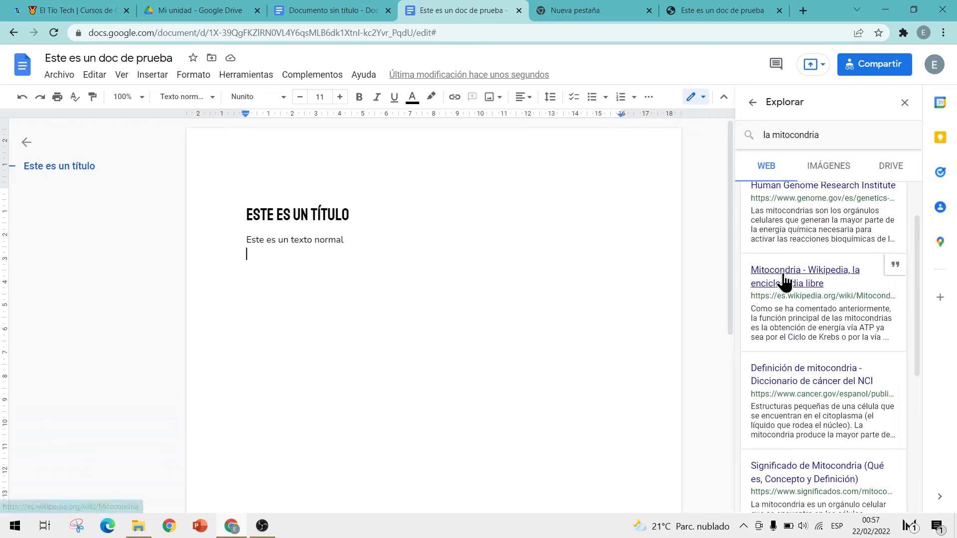
left_click(785, 282)
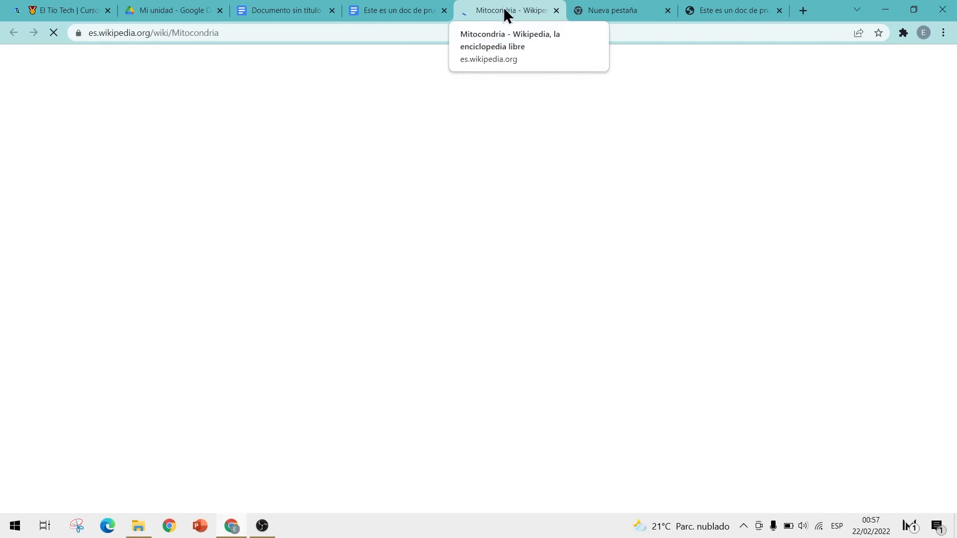
left_click_drag(306, 220, 265, 198)
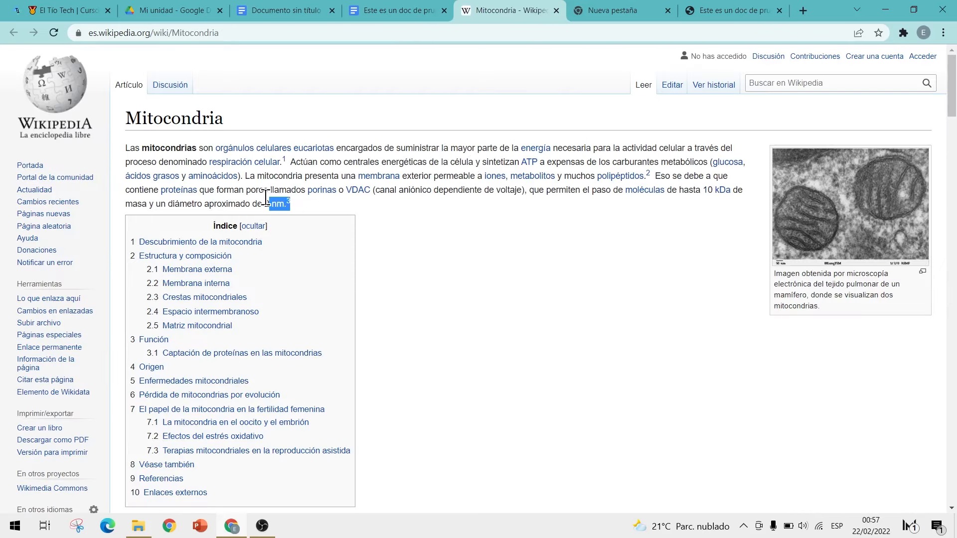
triple_click(296, 191)
key("ctrl+c")
left_click(399, 11)
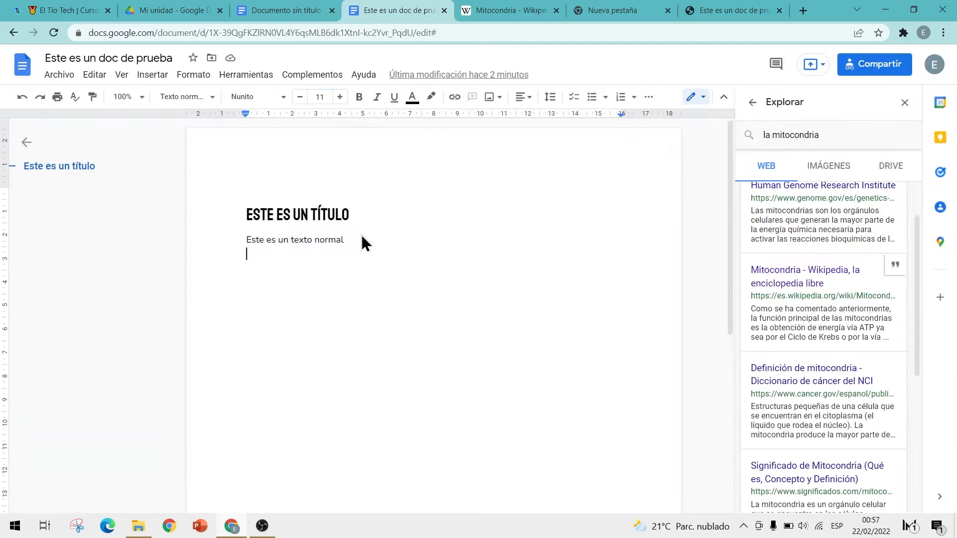
key("ctrl+v")
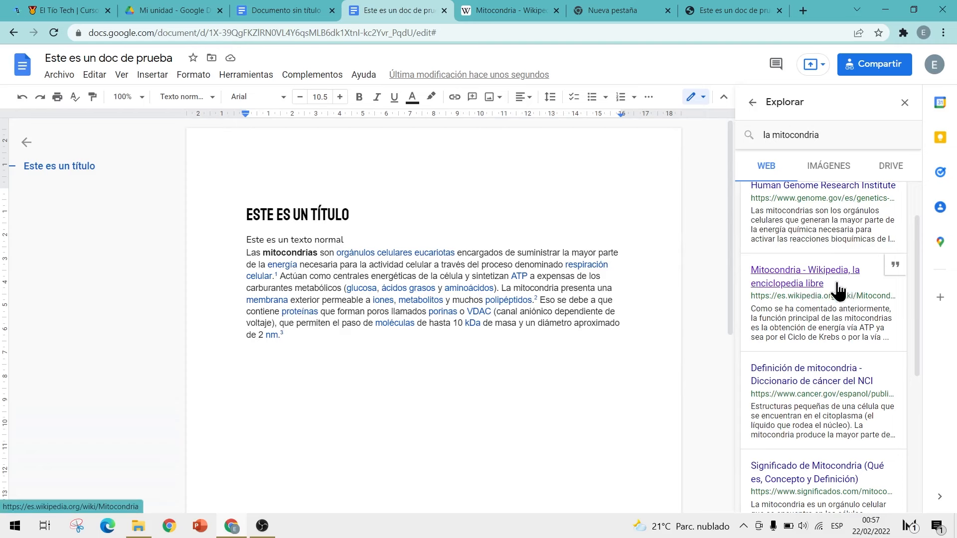
Step: Cite the Wikipedia result as a footnote and check the footnote text
left_click(896, 267)
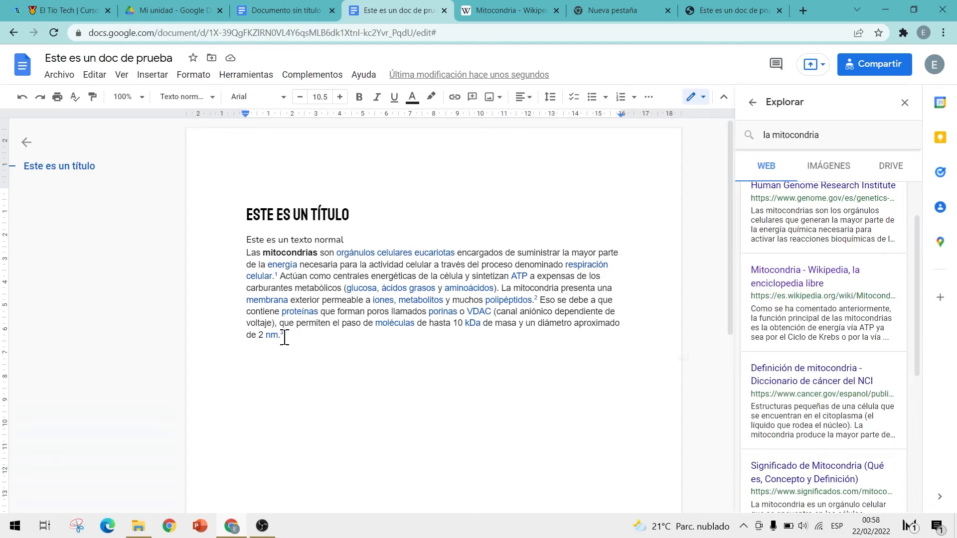
left_click_drag(280, 337, 294, 337)
scroll(294, 319, "down", 2)
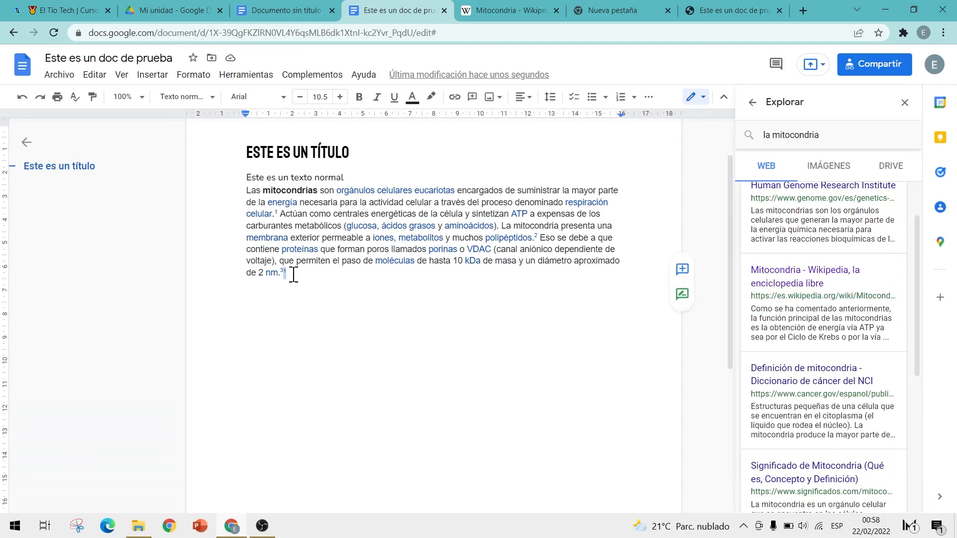
scroll(294, 274, "down", 5)
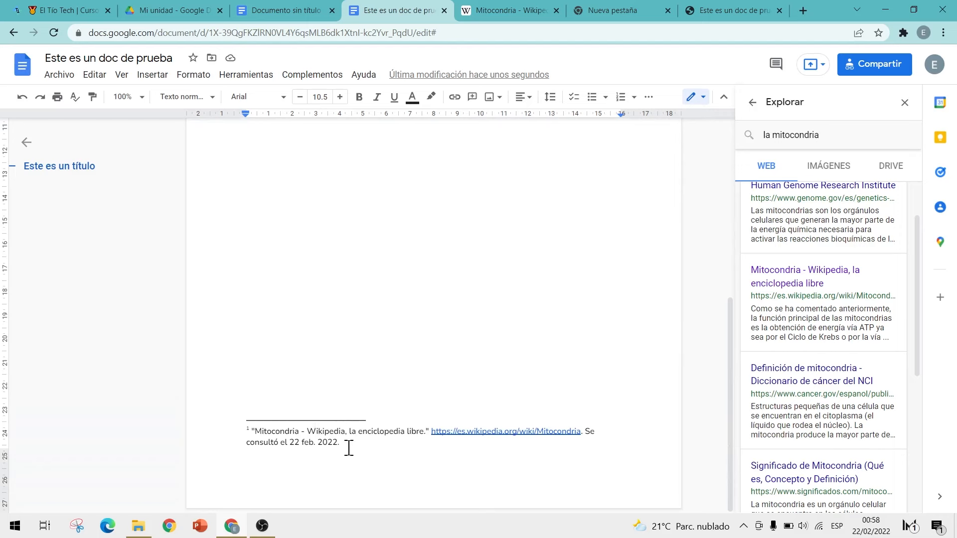
left_click_drag(339, 446, 248, 433)
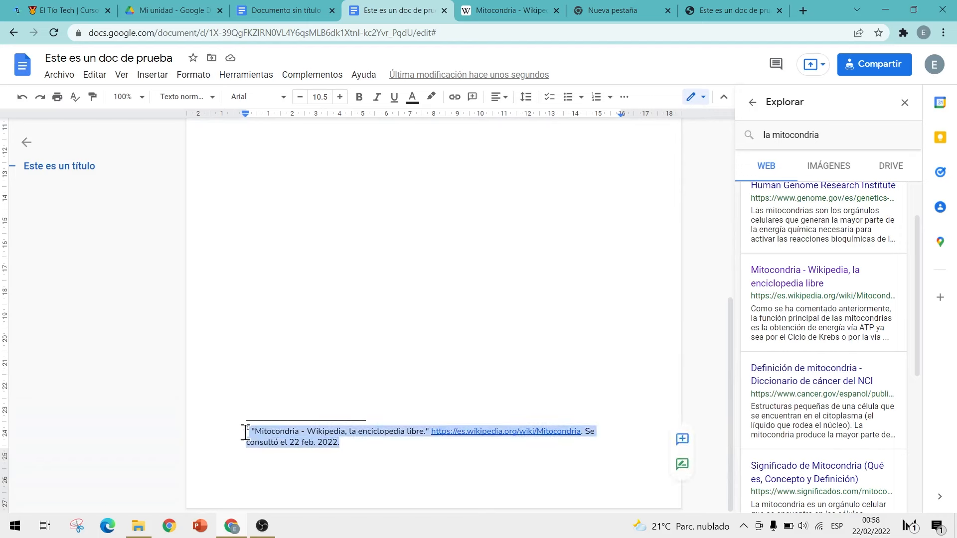
key("Escape")
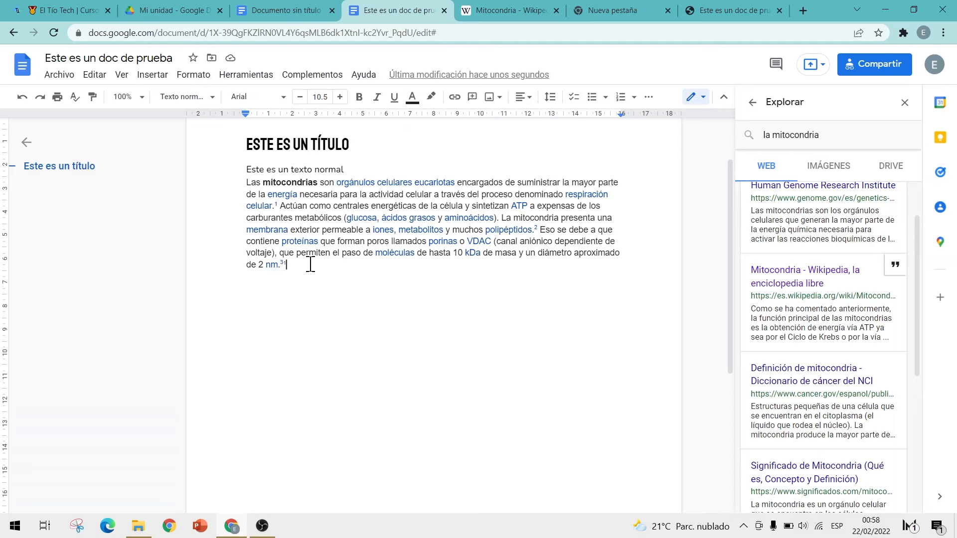
Step: Start a new empty line after 'nm.' at the end of the paragraph
scroll(310, 264, "down", 5)
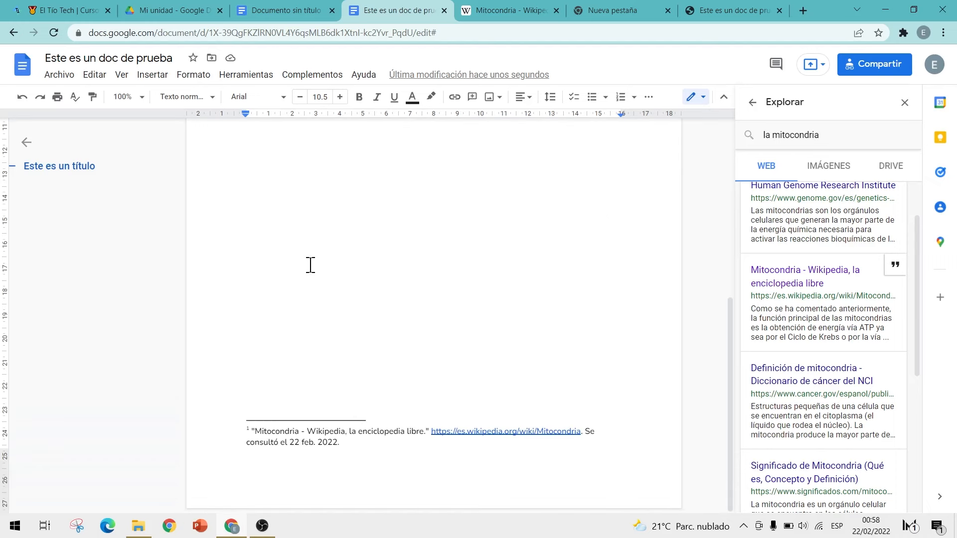
scroll(310, 265, "up", 5)
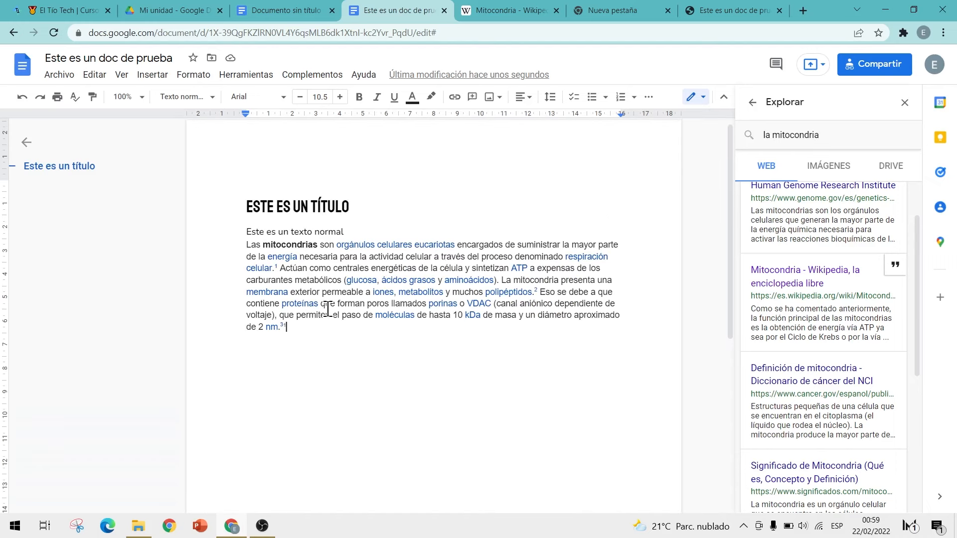
type("2")
key("Return")
Step: Open Preferencias at Sustituciones, review entries like (c) and (r), and select an empty Reemplazar field
left_click(250, 75)
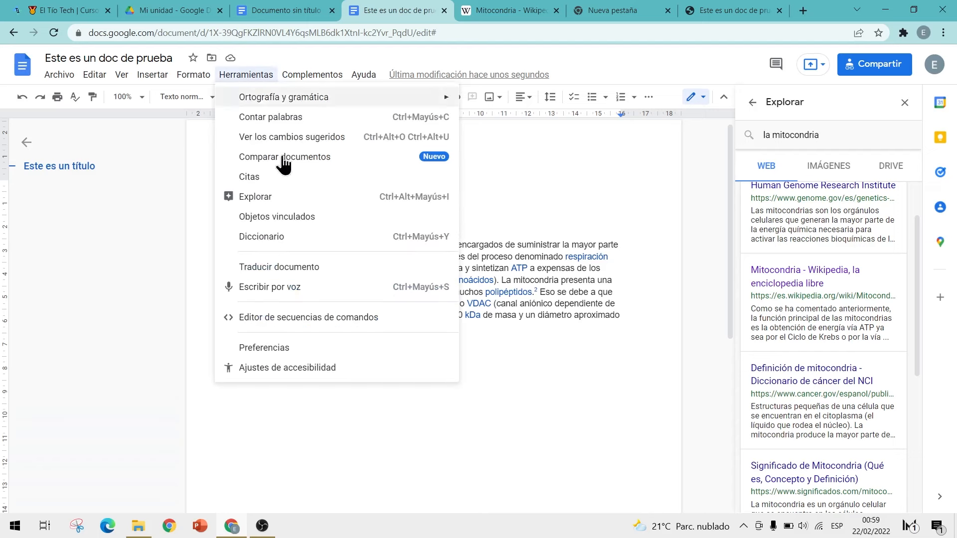
left_click(264, 348)
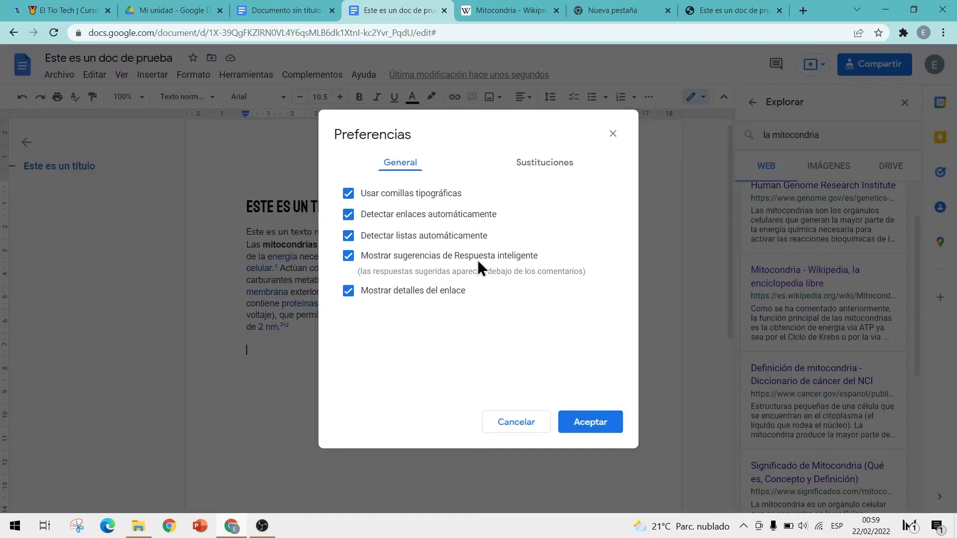
left_click(540, 169)
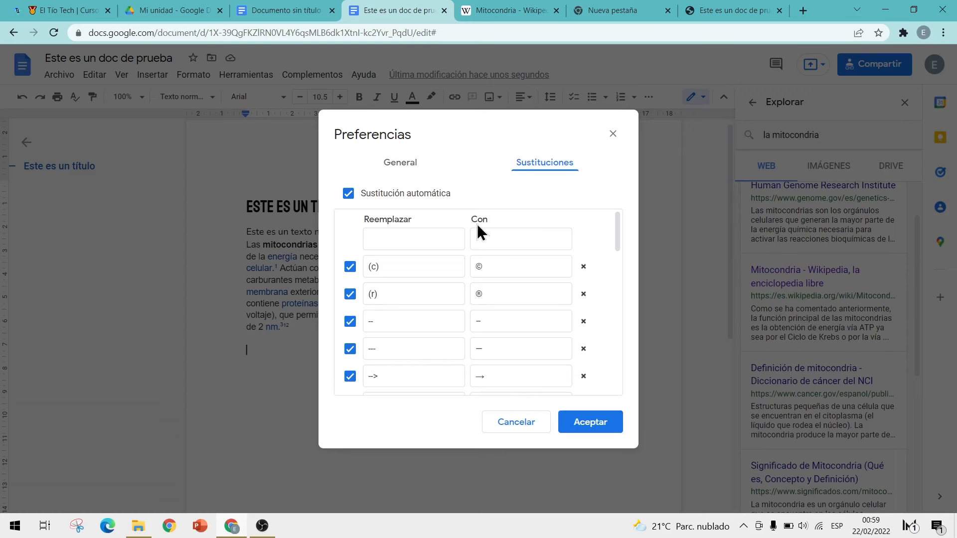
left_click_drag(380, 268, 368, 268)
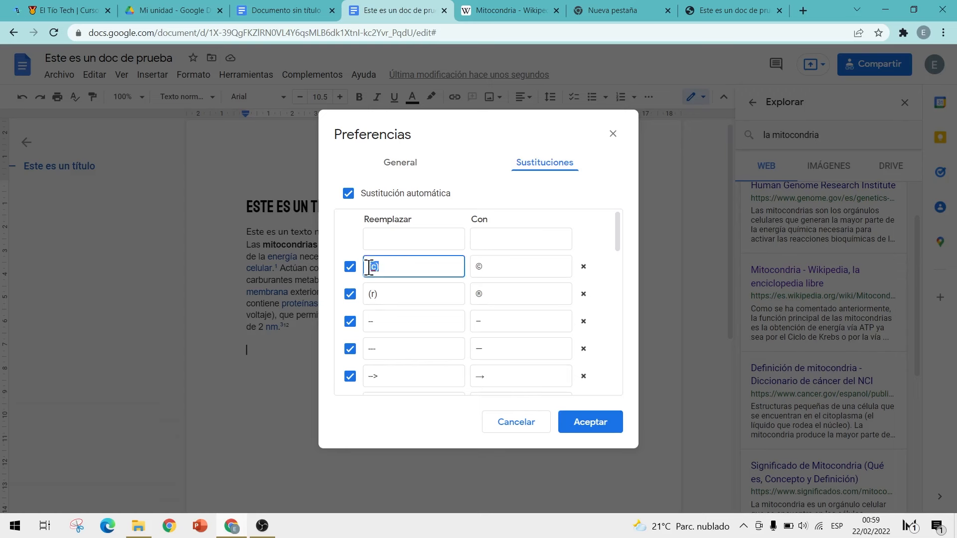
left_click(381, 269)
left_click_drag(481, 268, 477, 268)
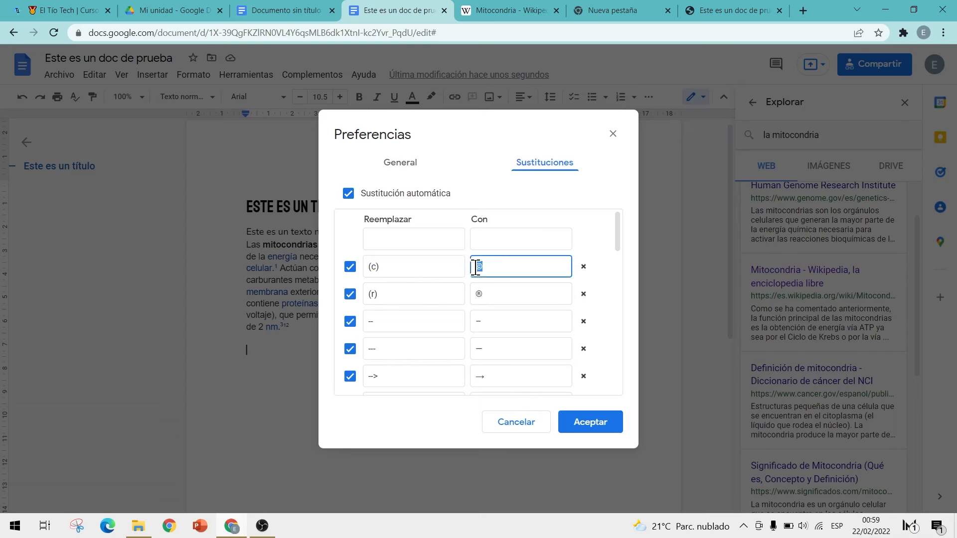
left_click(400, 298)
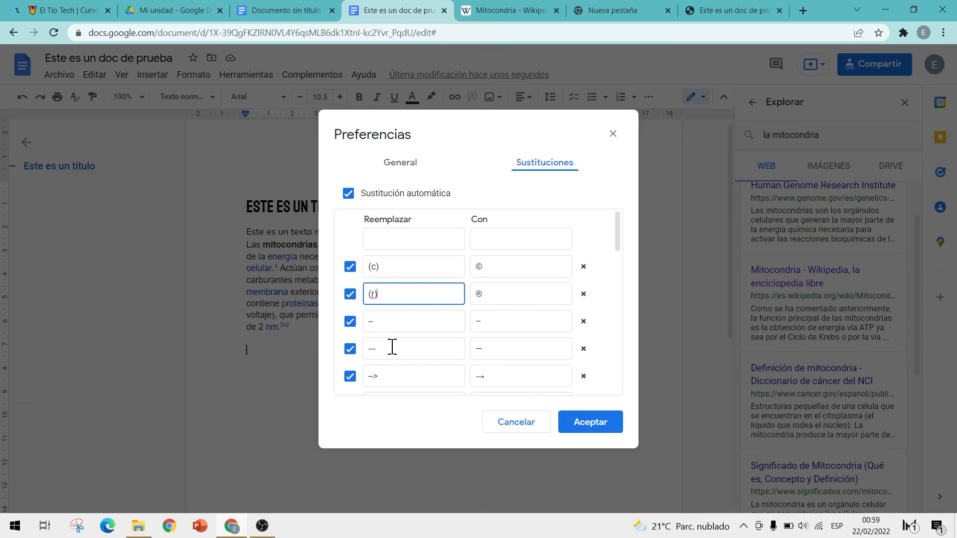
scroll(404, 334, "down", 3)
scroll(410, 276, "down", 10)
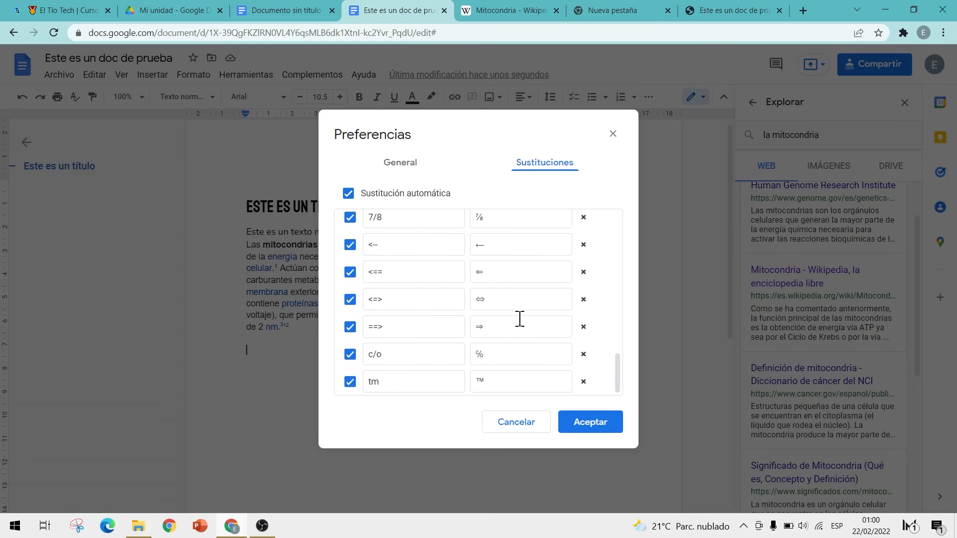
scroll(501, 370, "up", 15)
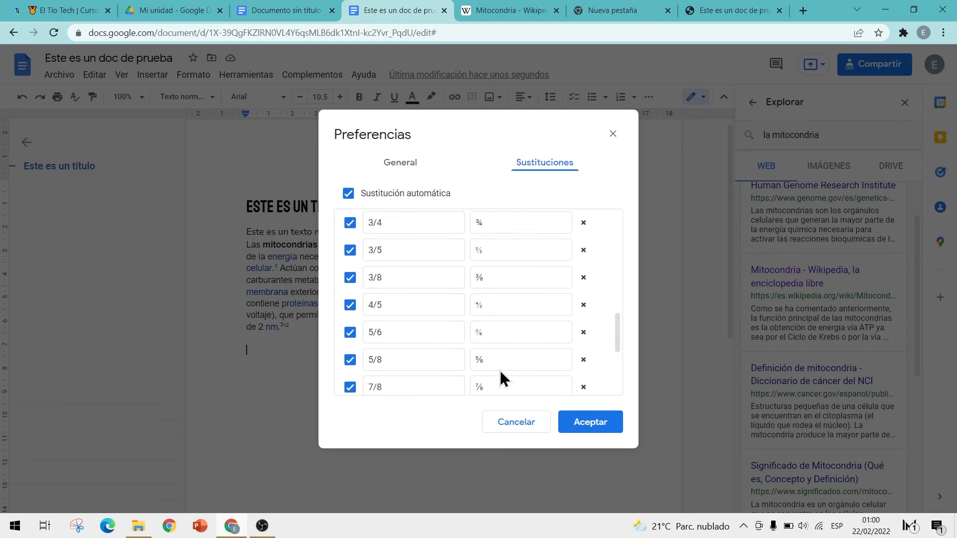
left_click(413, 242)
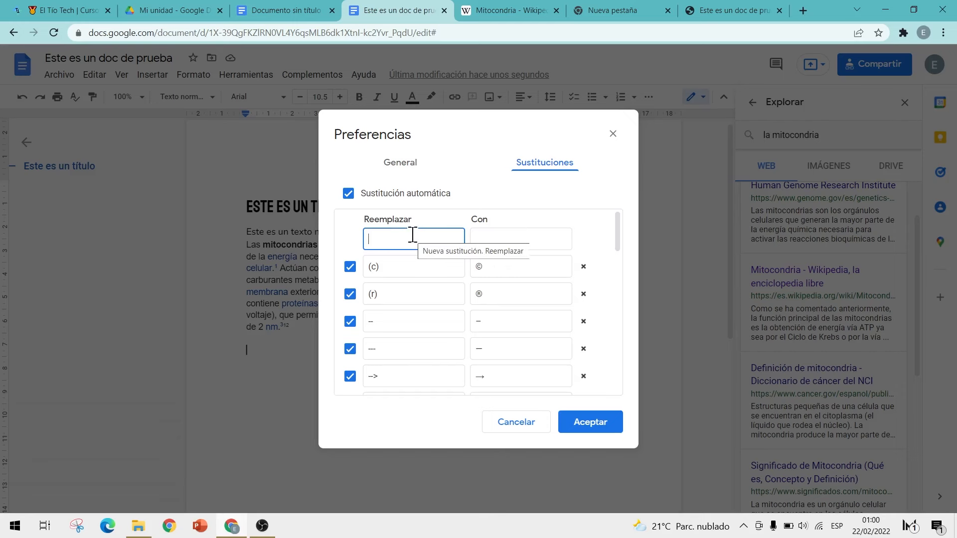
left_click(89, 18)
left_click(131, 35)
key("ctrl+c")
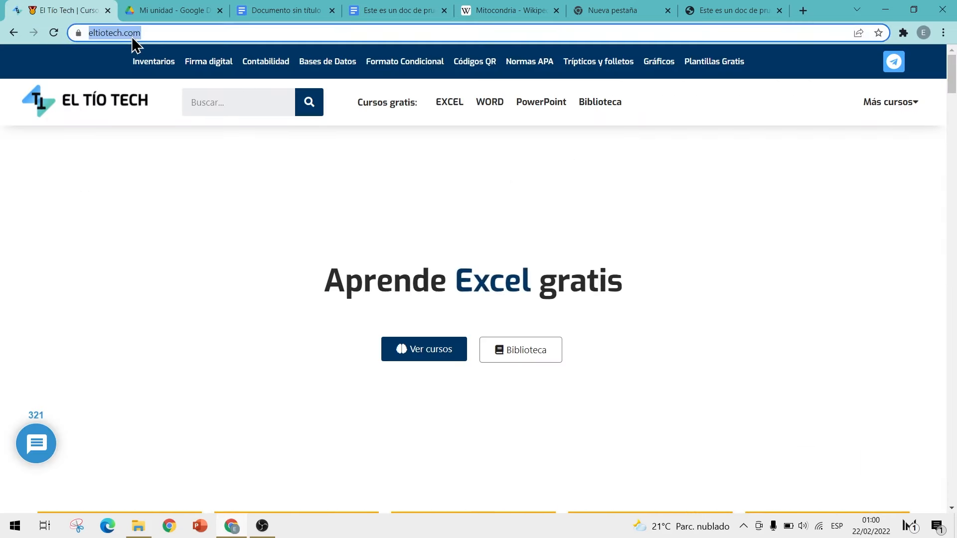
left_click(418, 9)
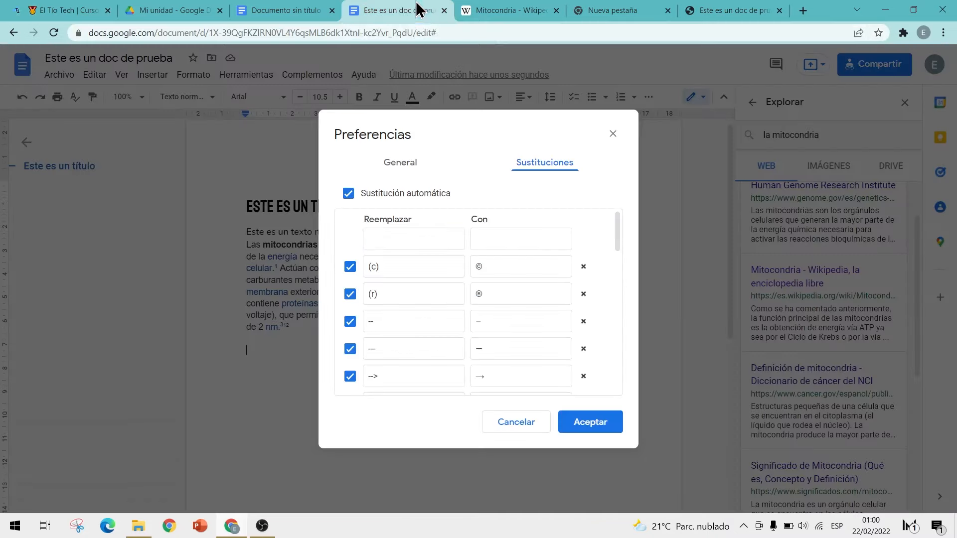
left_click(507, 245)
key("ctrl+v")
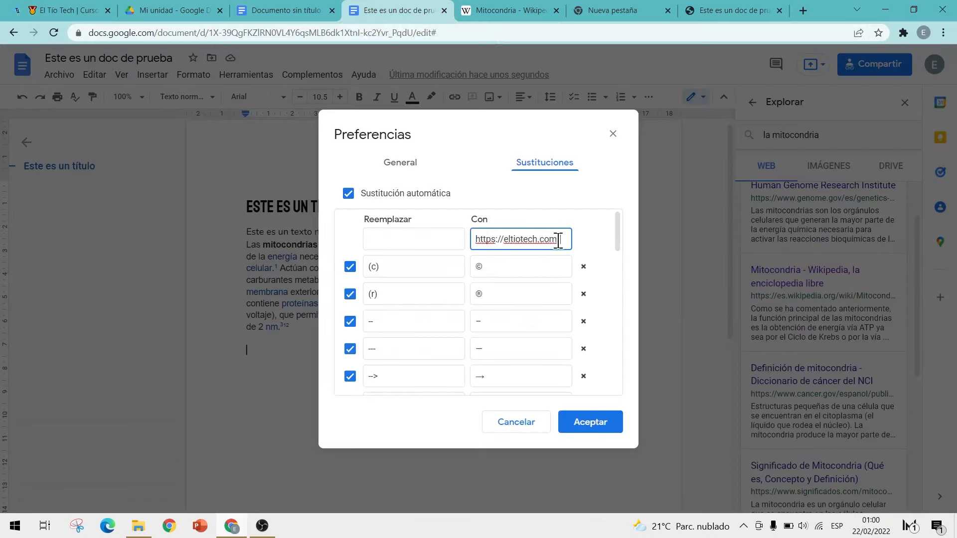
left_click_drag(562, 239, 466, 241)
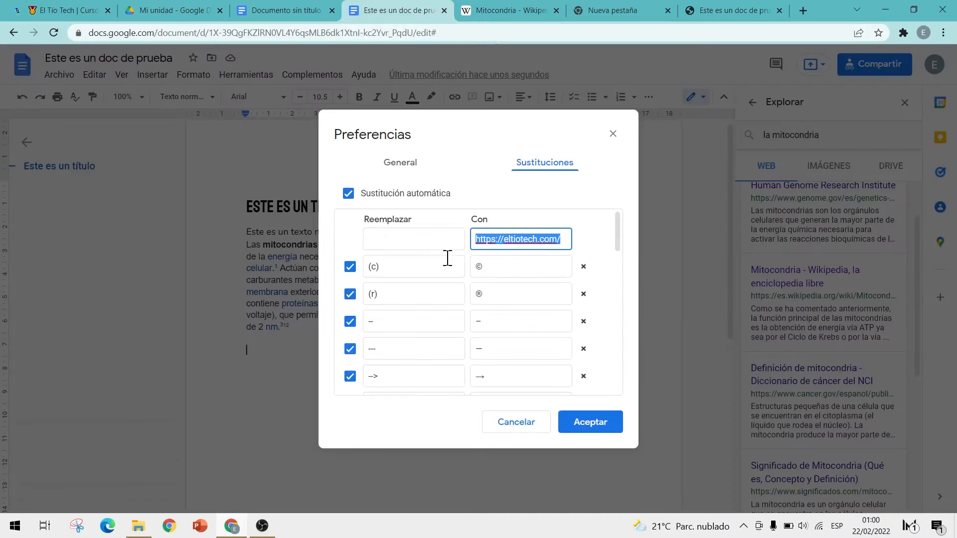
Step: Enter 'ett' as the shortcut and save the preferences with Aceptar
left_click(404, 240)
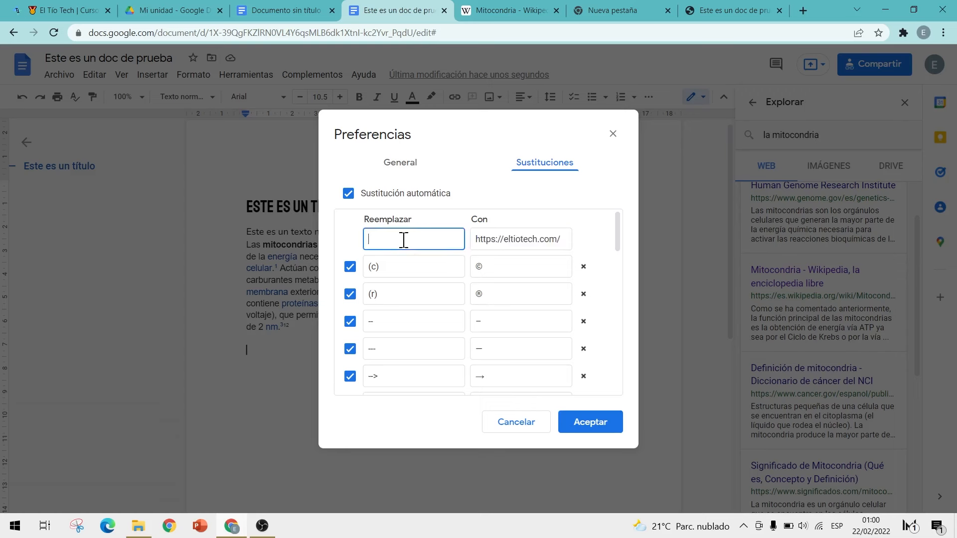
type("ett")
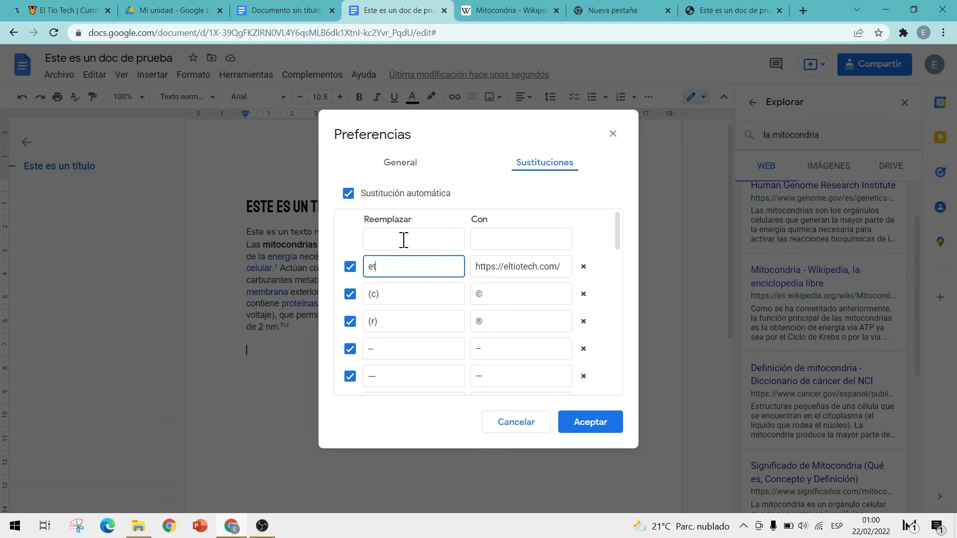
double_click(371, 267)
left_click(520, 268)
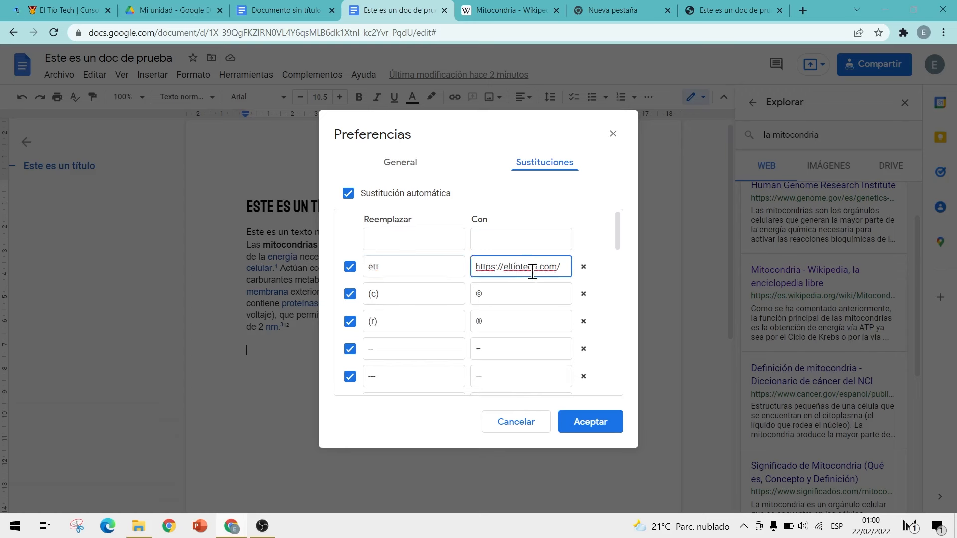
left_click(590, 425)
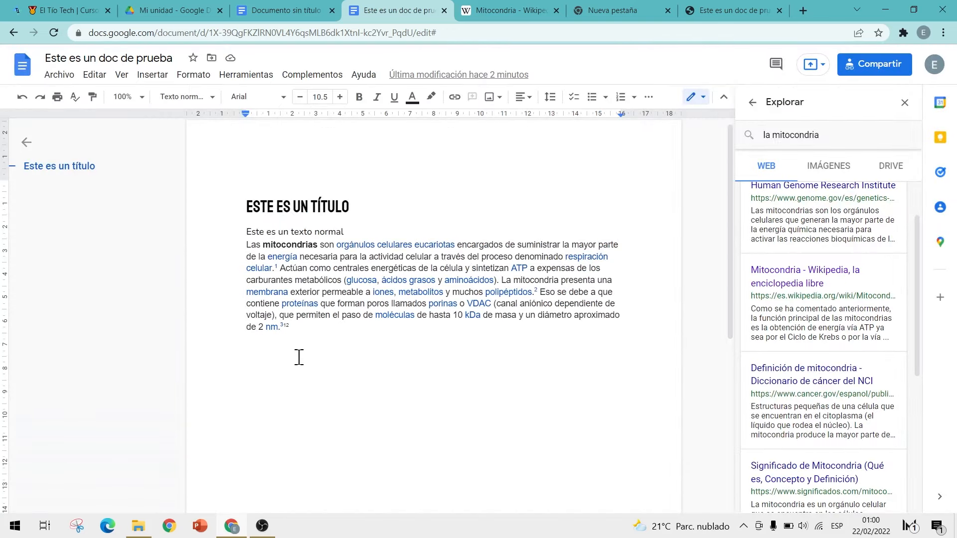
type("Te invito a vis")
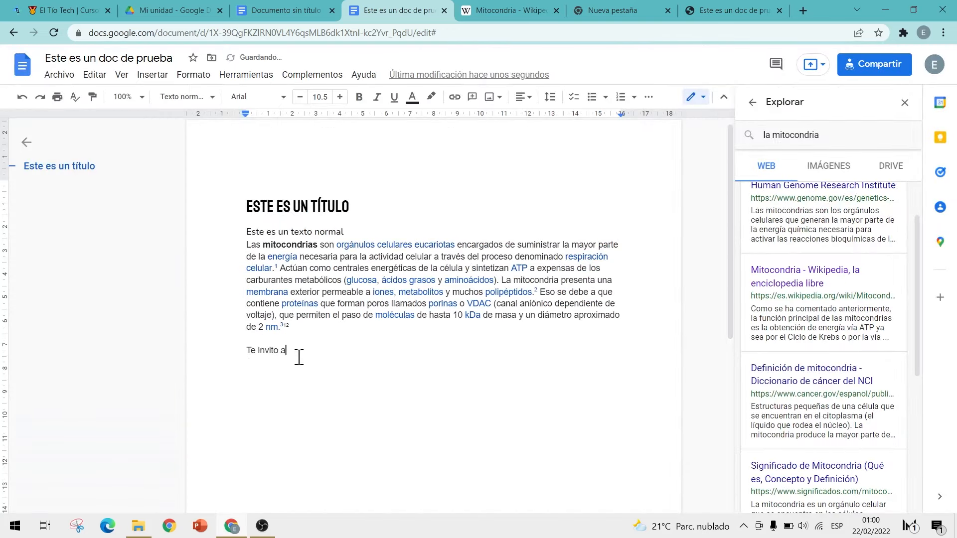
type("itar ")
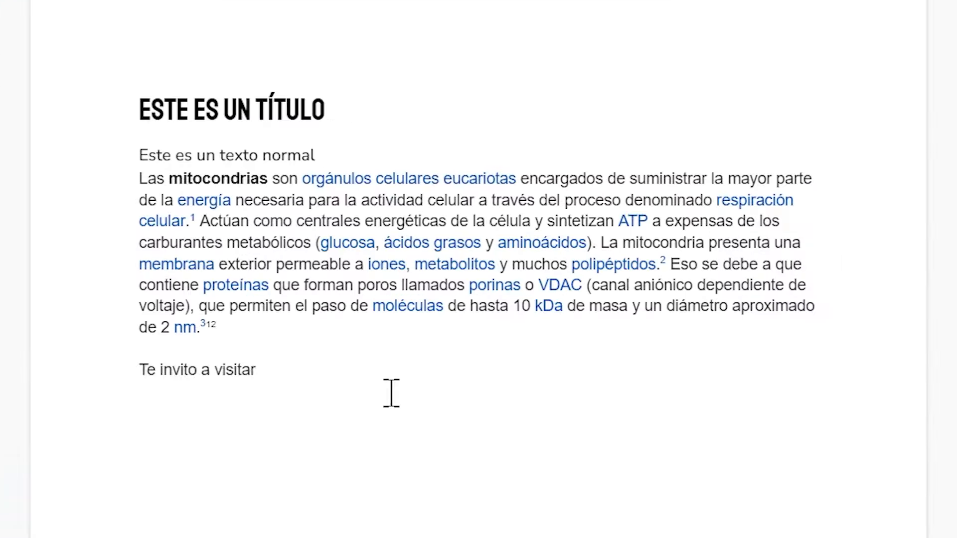
type("ettps://eltiotech.com/")
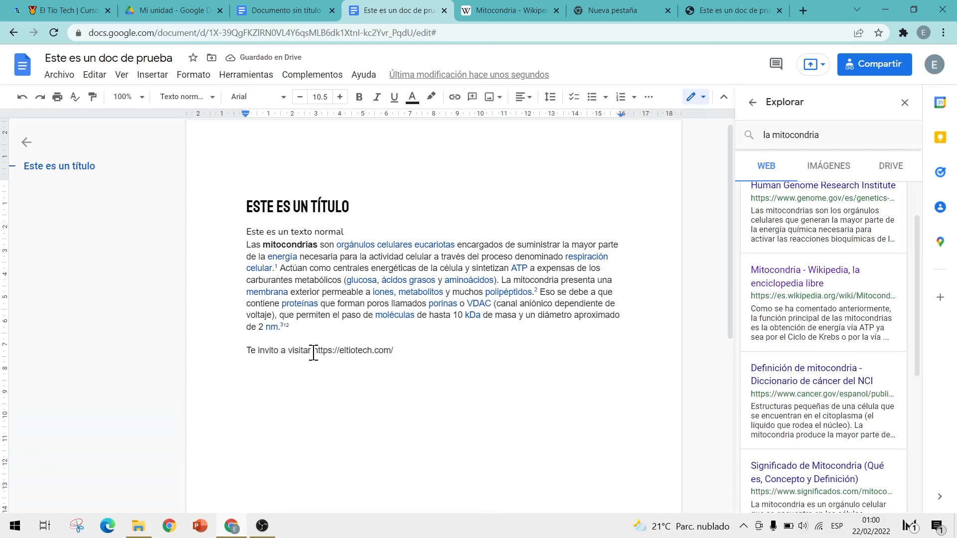
left_click_drag(314, 350, 394, 349)
left_click(408, 349)
left_click(244, 76)
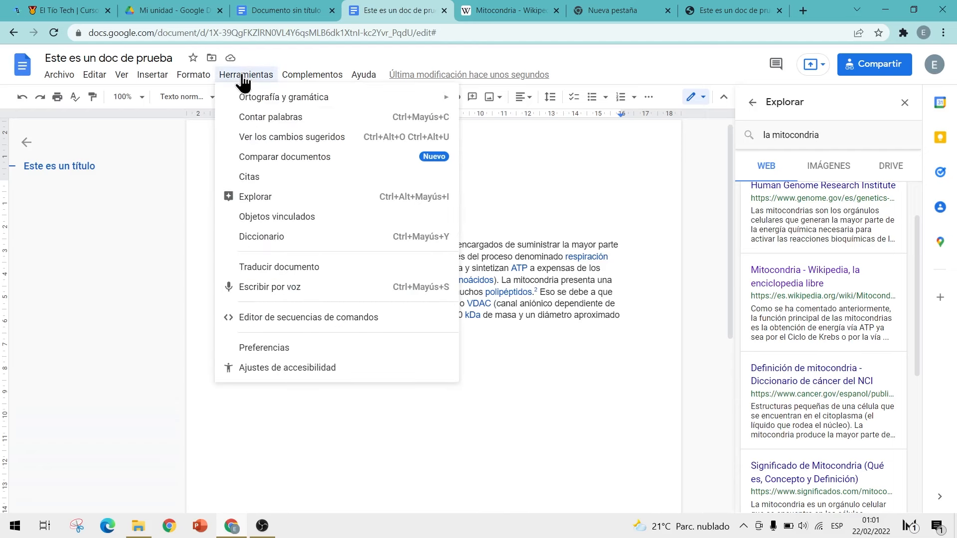
left_click(274, 347)
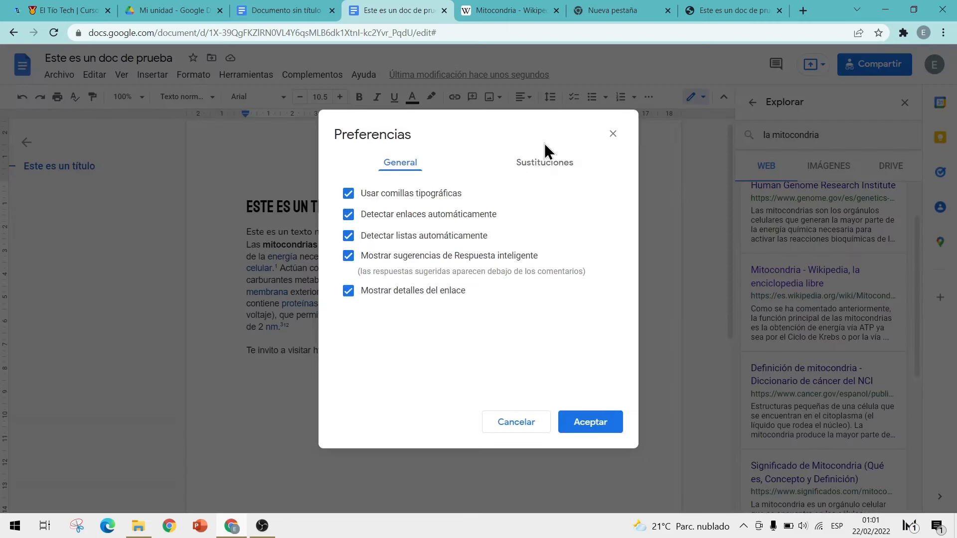
left_click(541, 172)
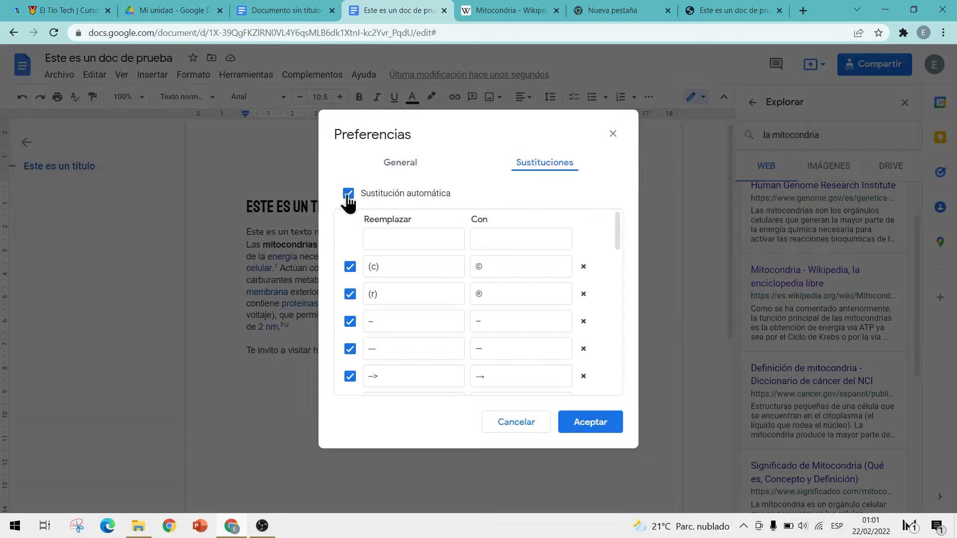
left_click_drag(617, 228, 613, 388)
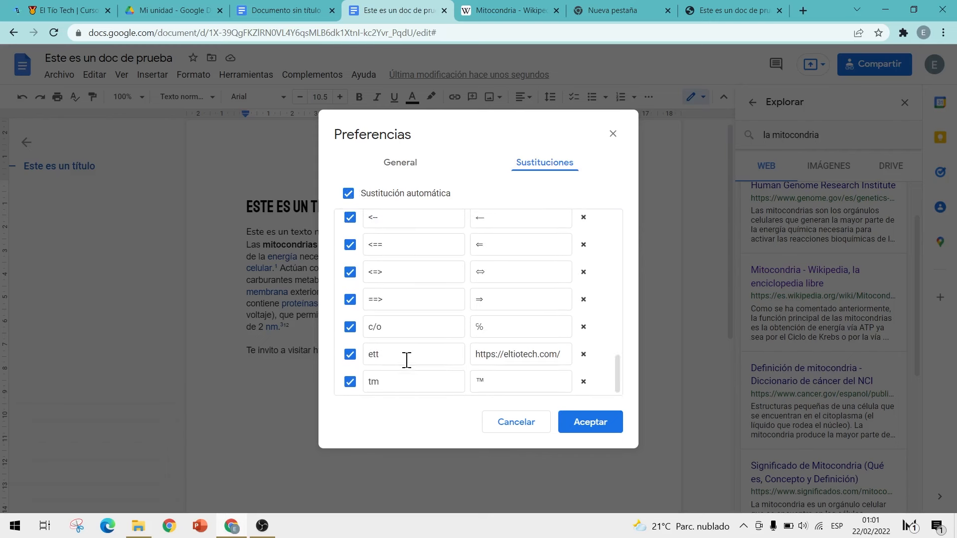
scroll(426, 370, "up", 15)
left_click(404, 239)
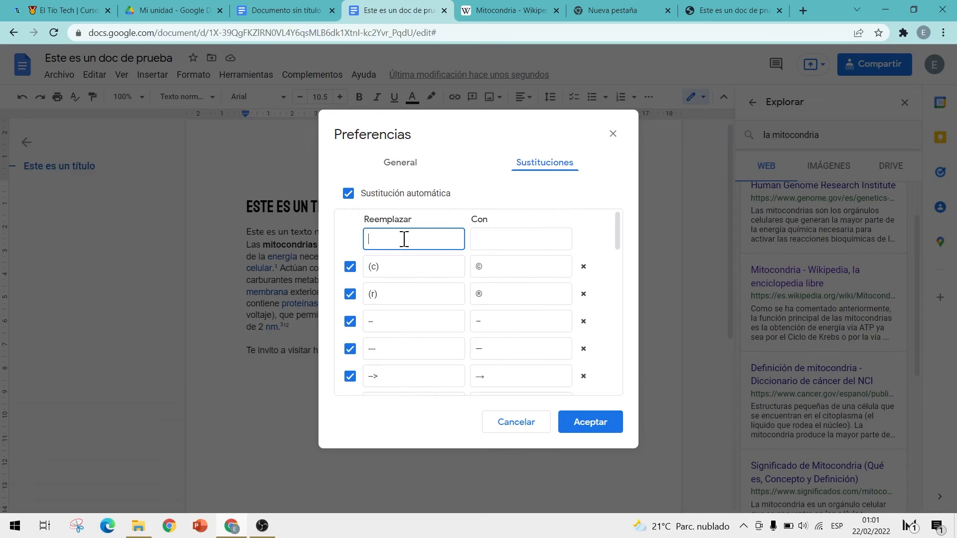
scroll(404, 239, "down", 15)
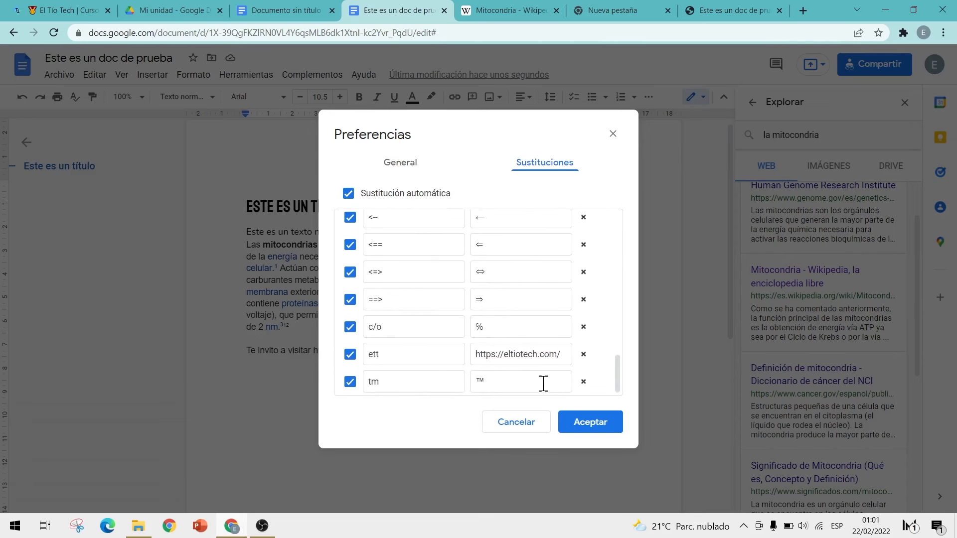
left_click(585, 425)
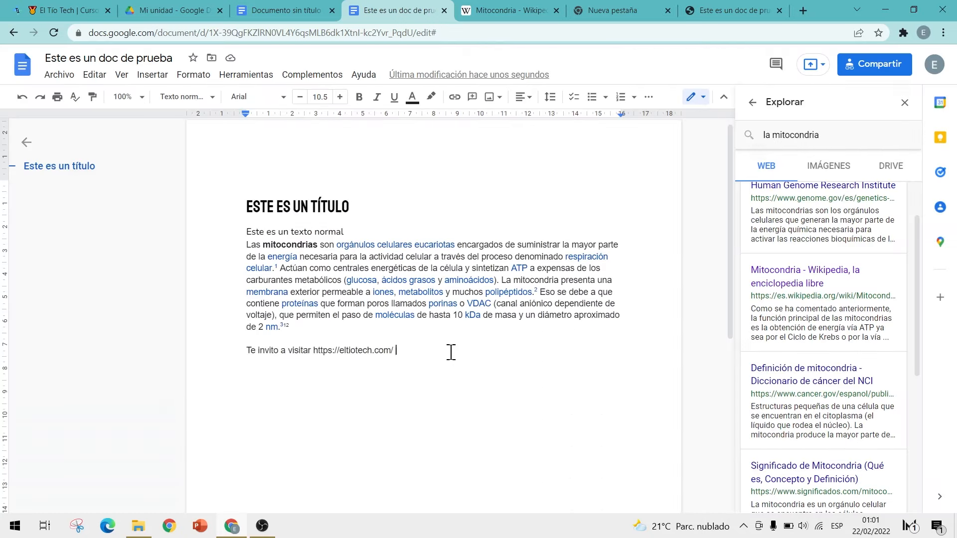